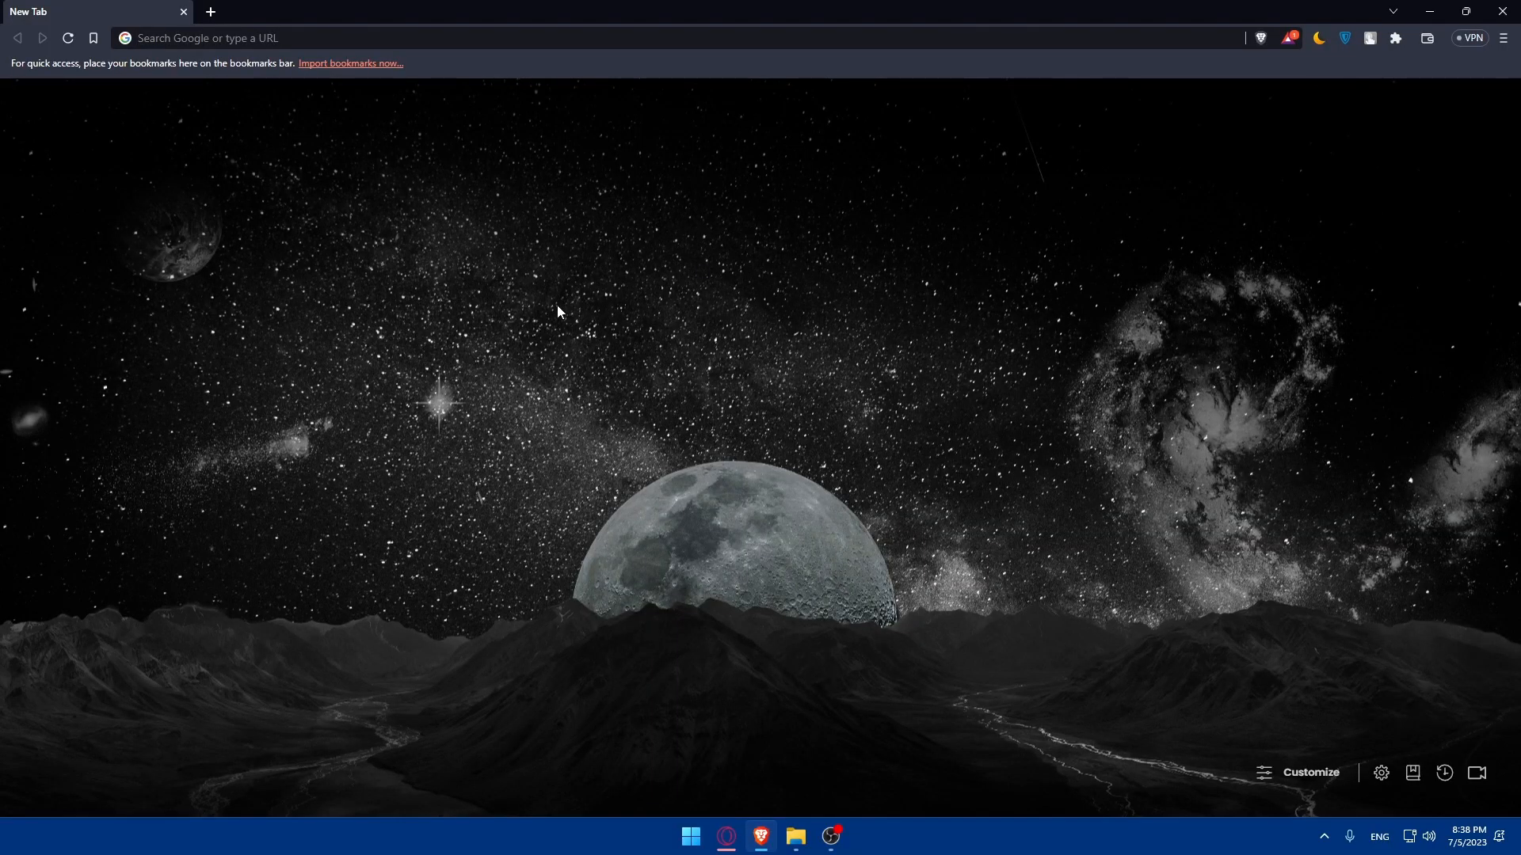
Step: Go to capcut.com, open its online video editor and dismiss the login prompt
left_click(299, 41)
type("capcut.com")
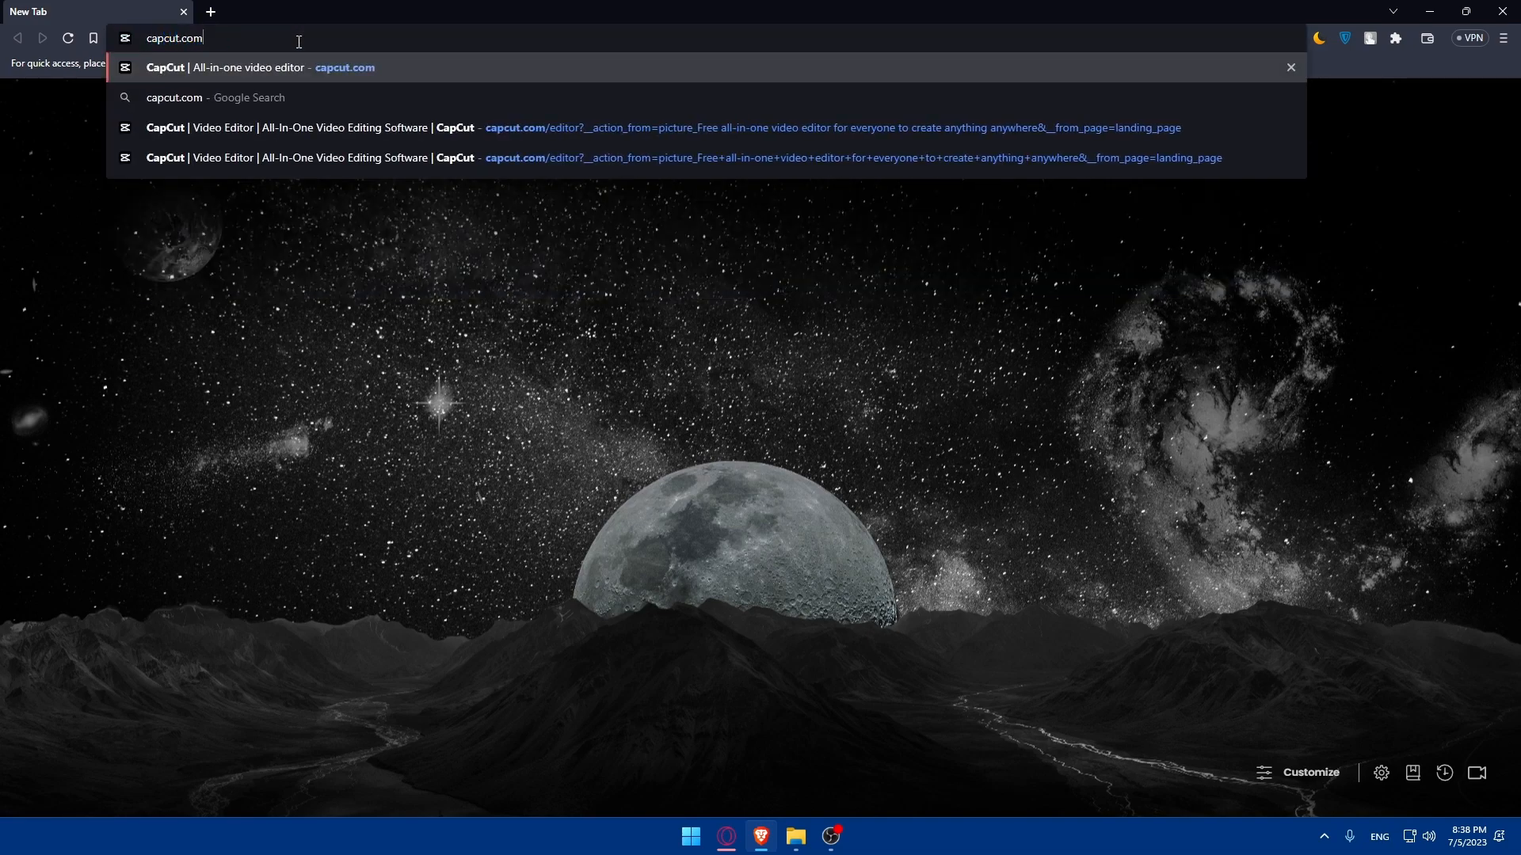
key("Return")
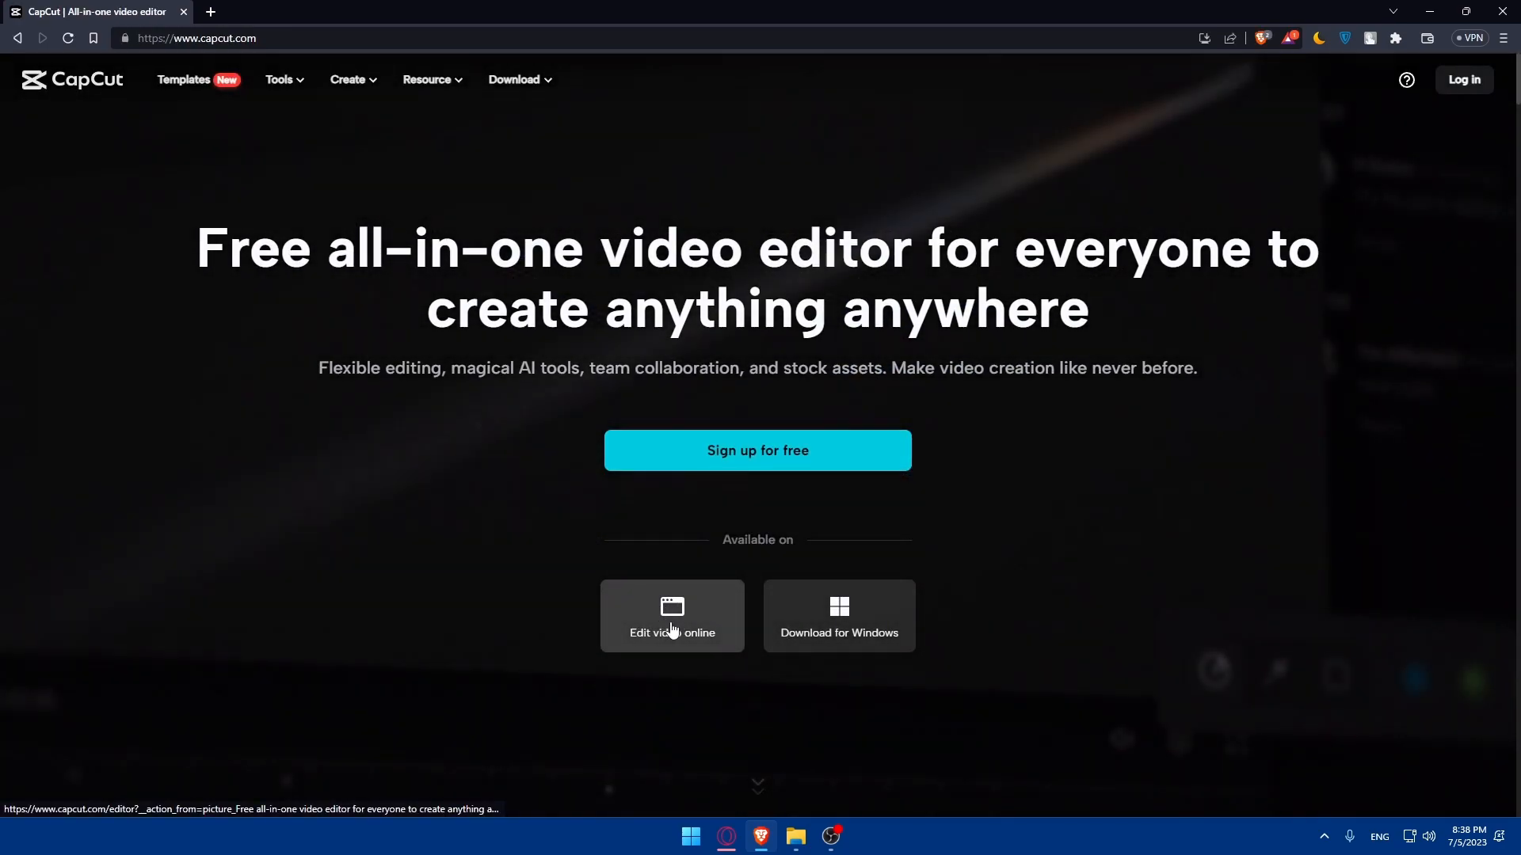
left_click(672, 630)
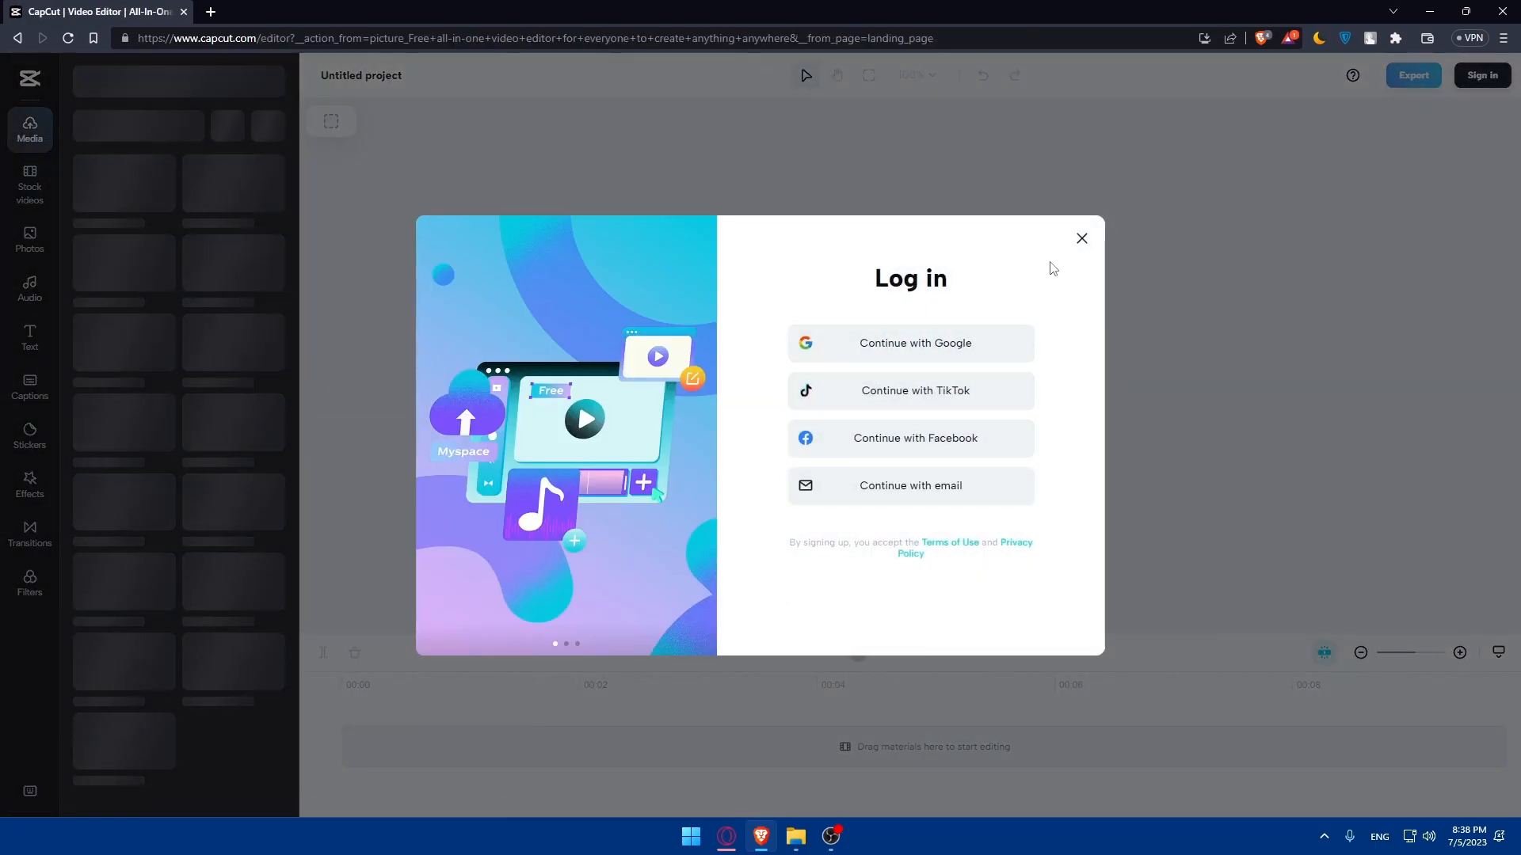
left_click(1082, 239)
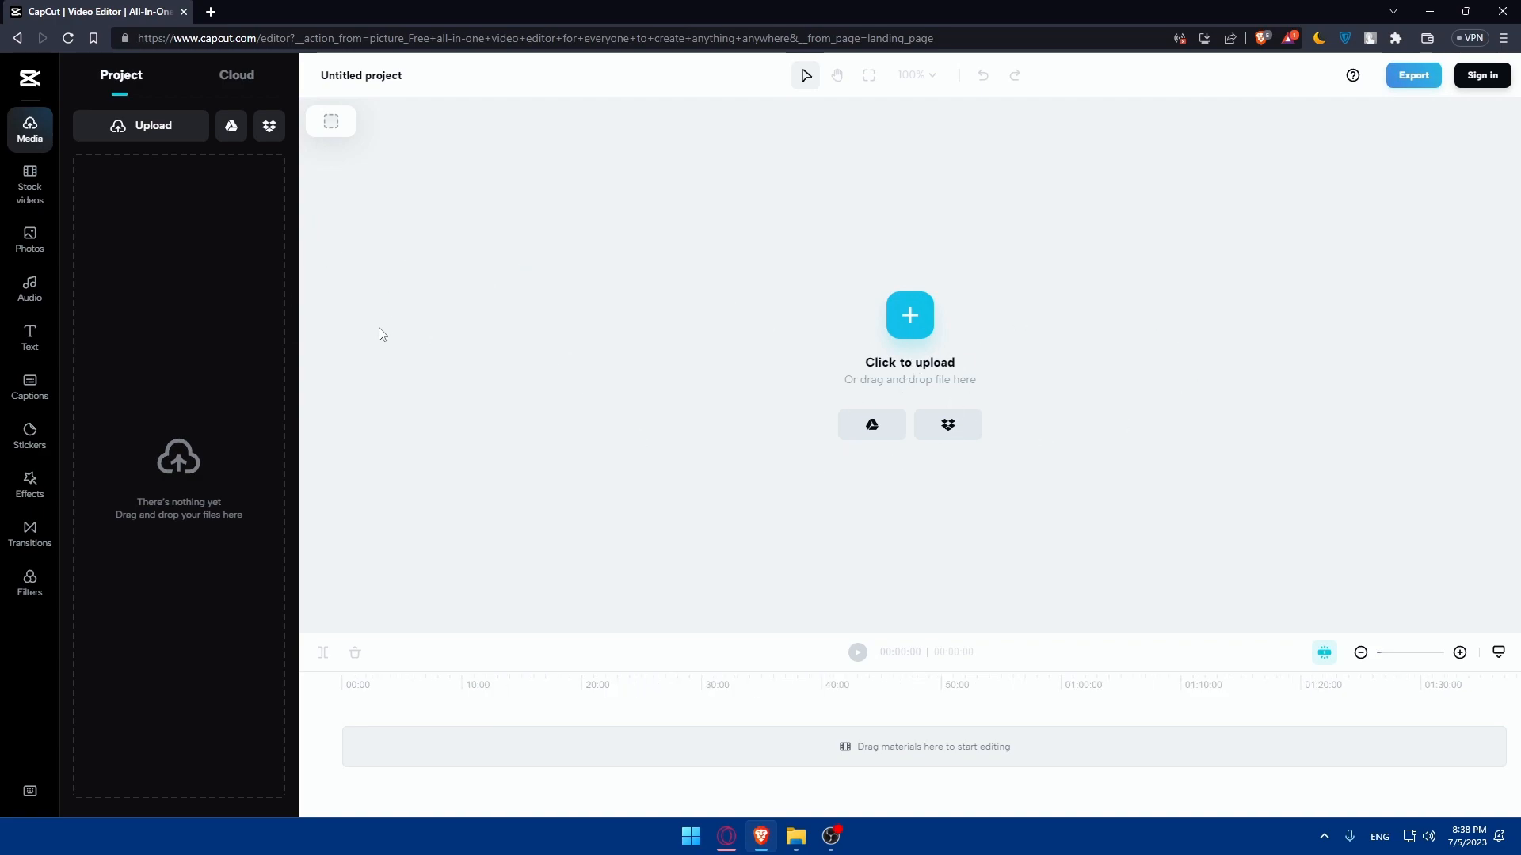
Step: Leave the online editor and replace the CapCut website tab with an empty new tab
key("F5")
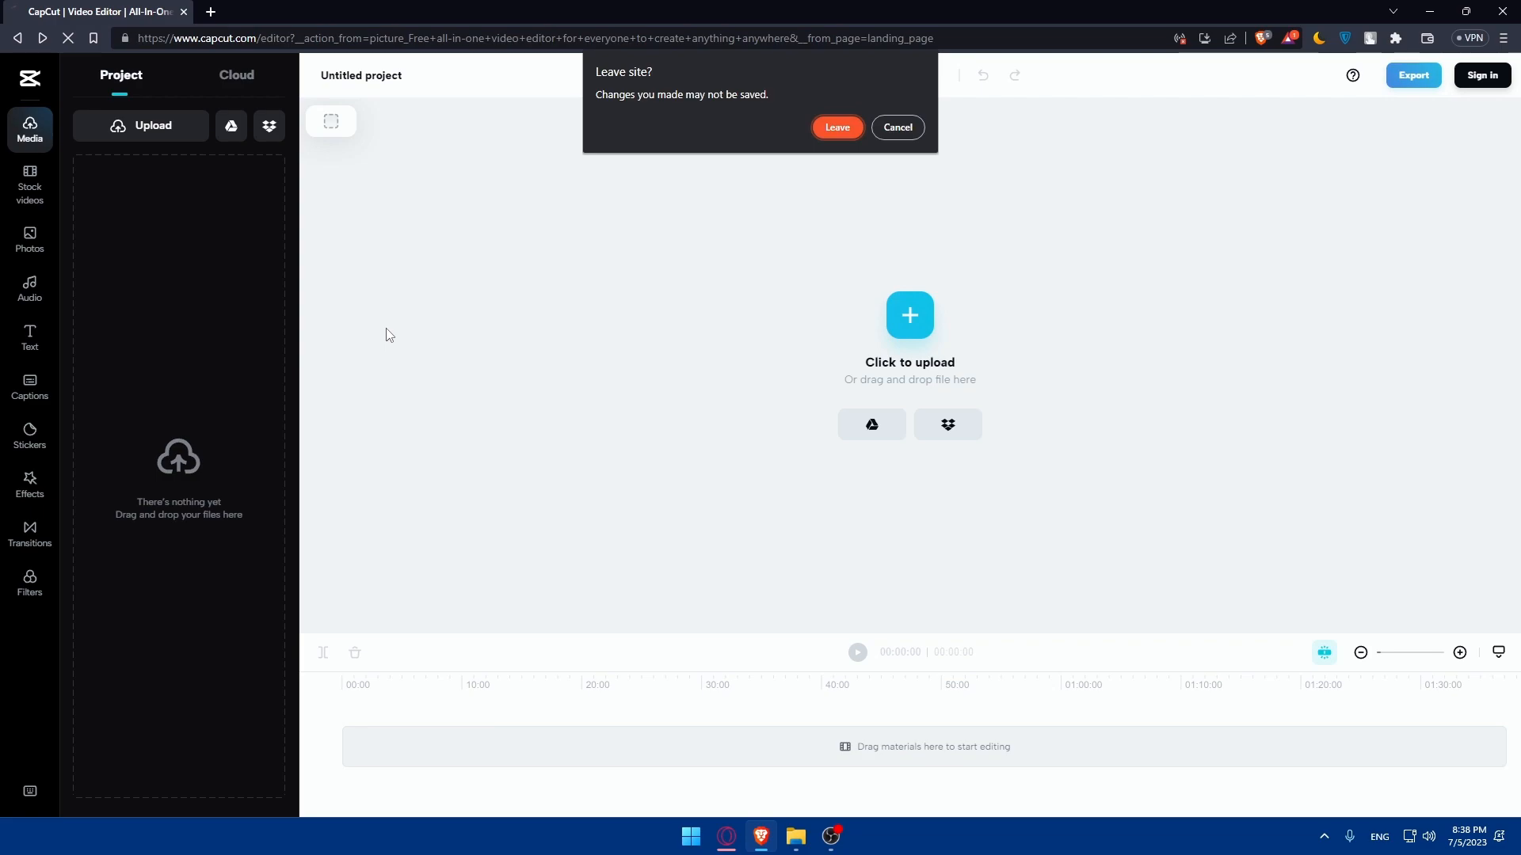
left_click(836, 126)
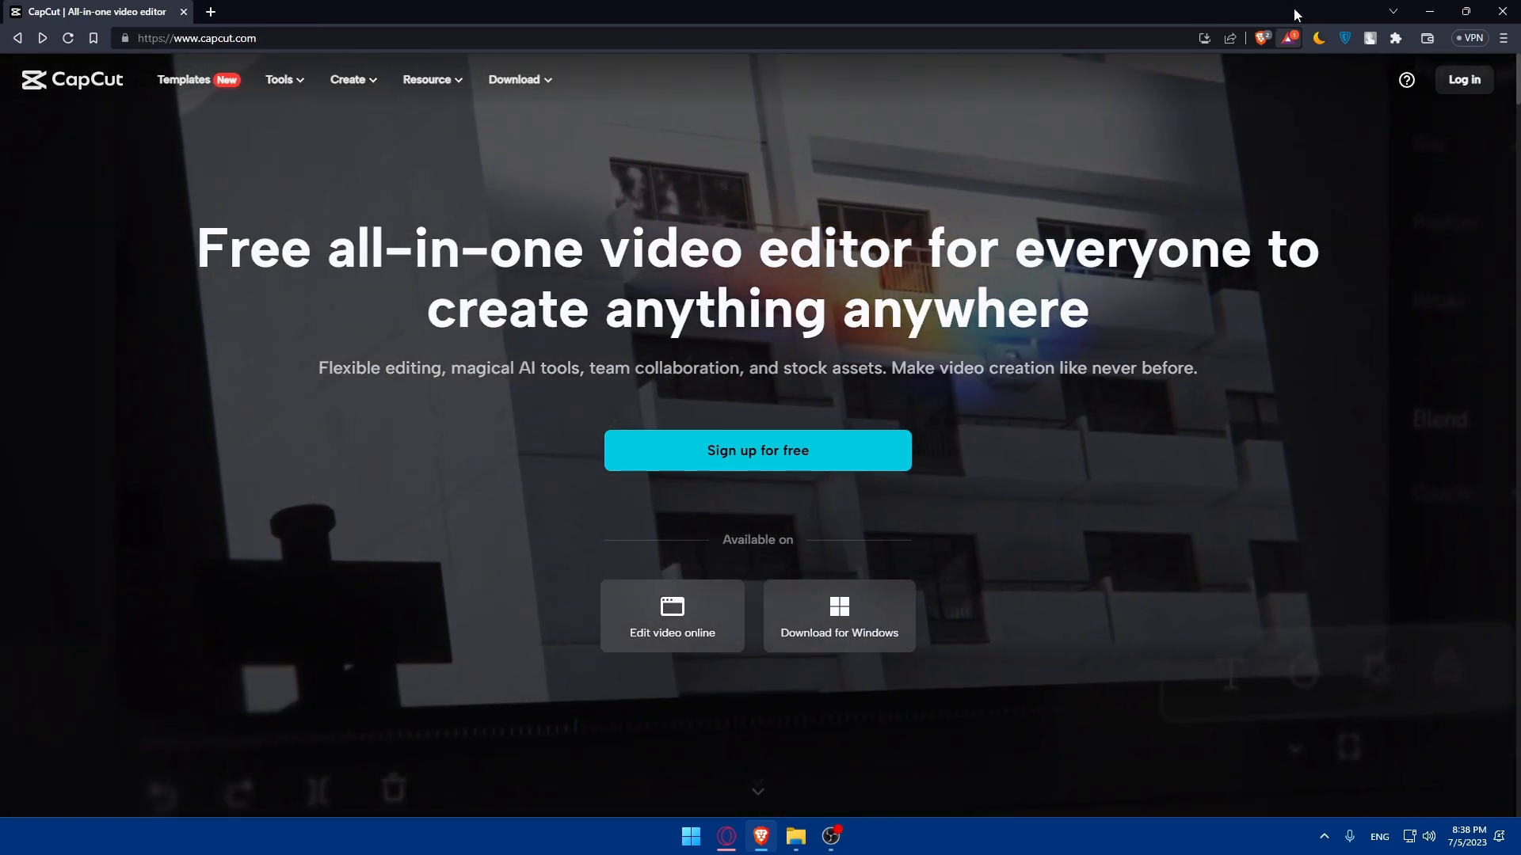
left_click(210, 11)
left_click(187, 16)
Step: Launch the CapCut desktop app, minimize the browser and confirm the environment test result
key("super")
type("cap")
key("Return")
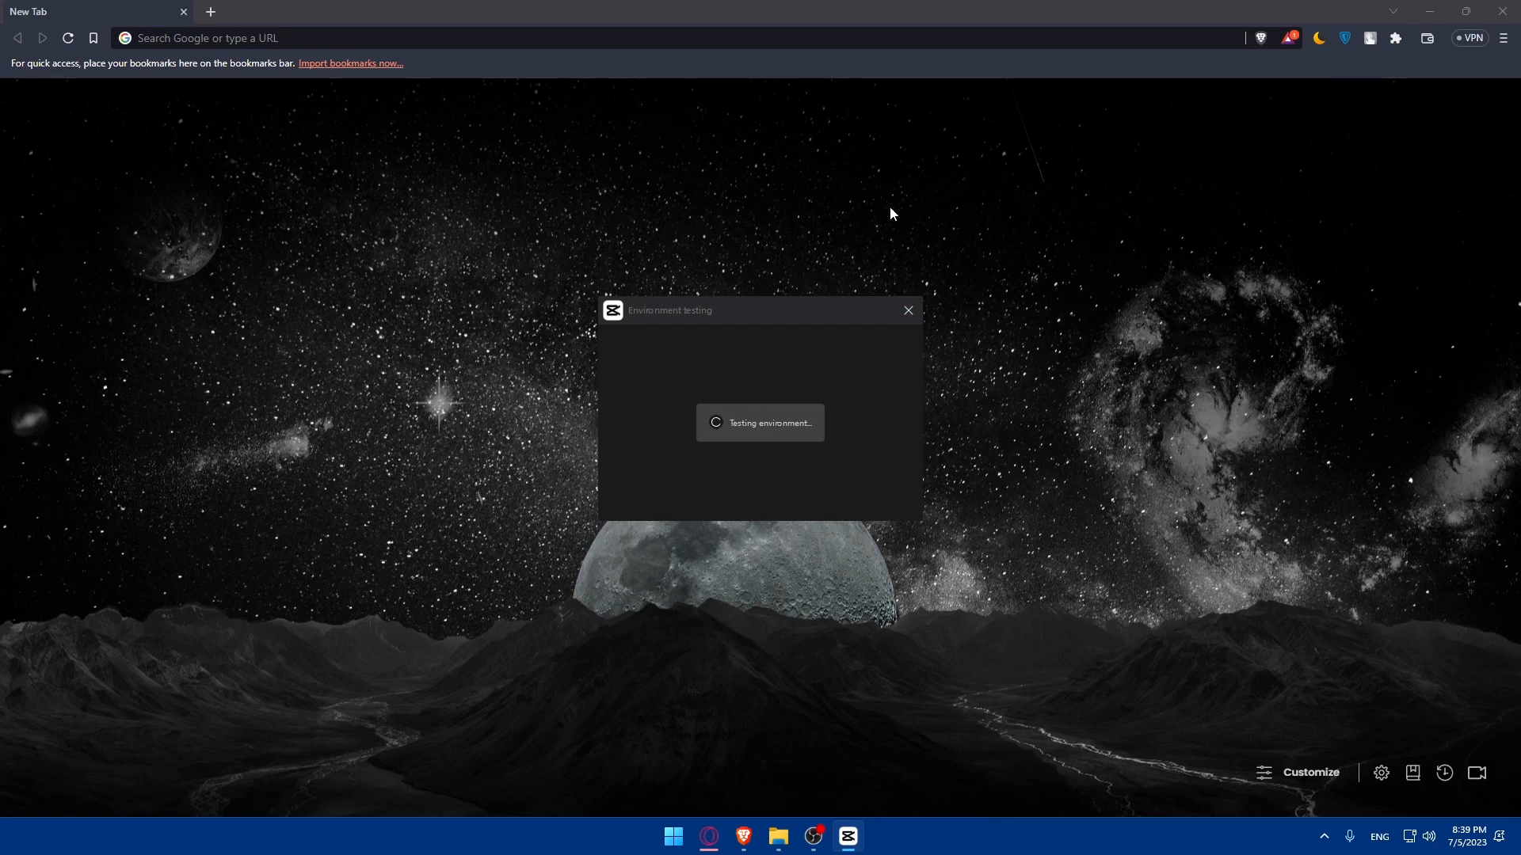
left_click(1430, 11)
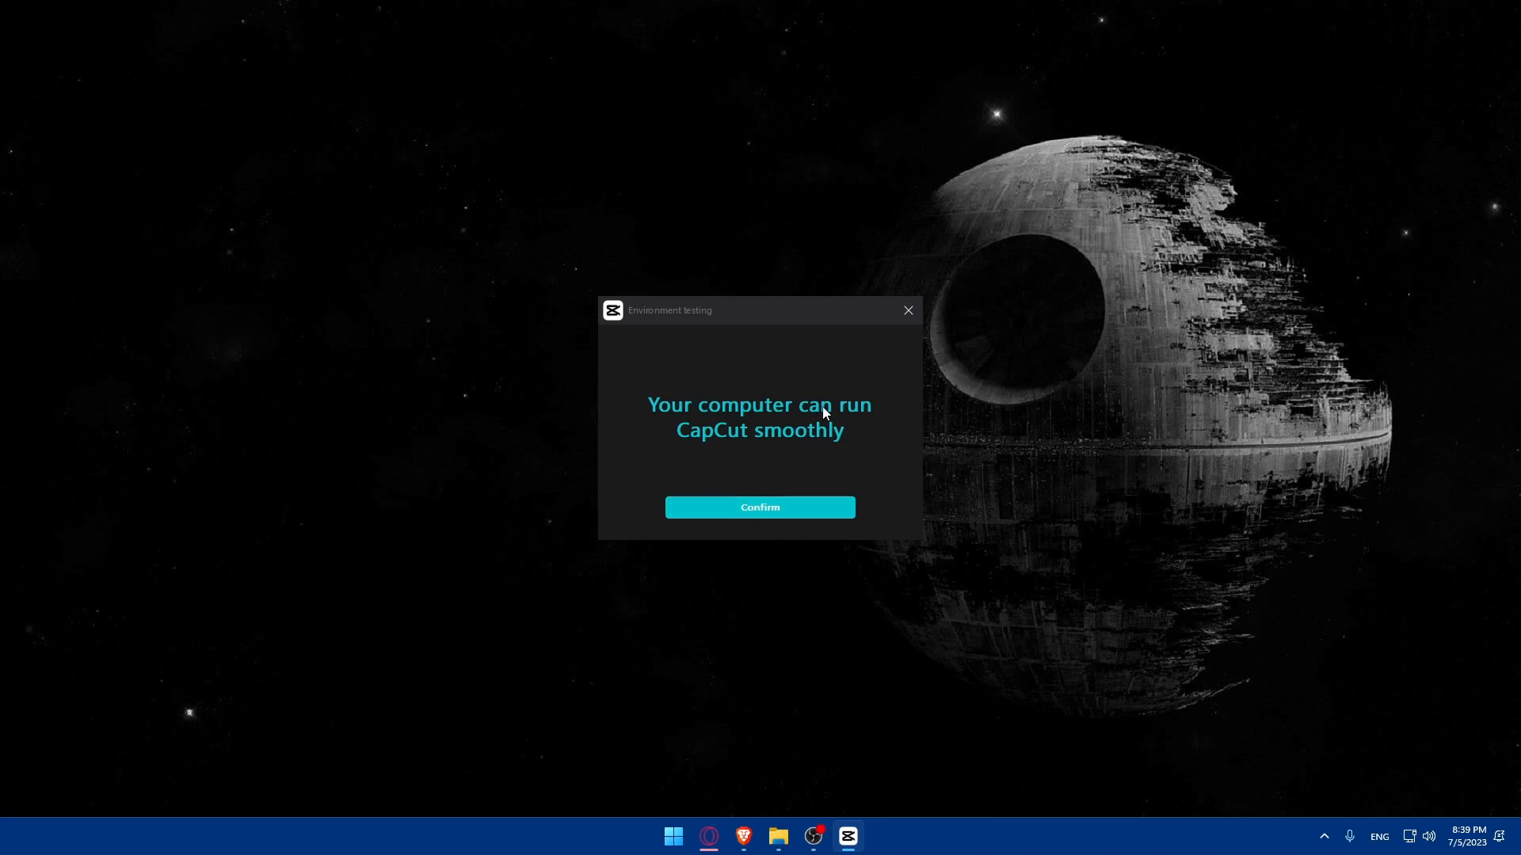
left_click(744, 515)
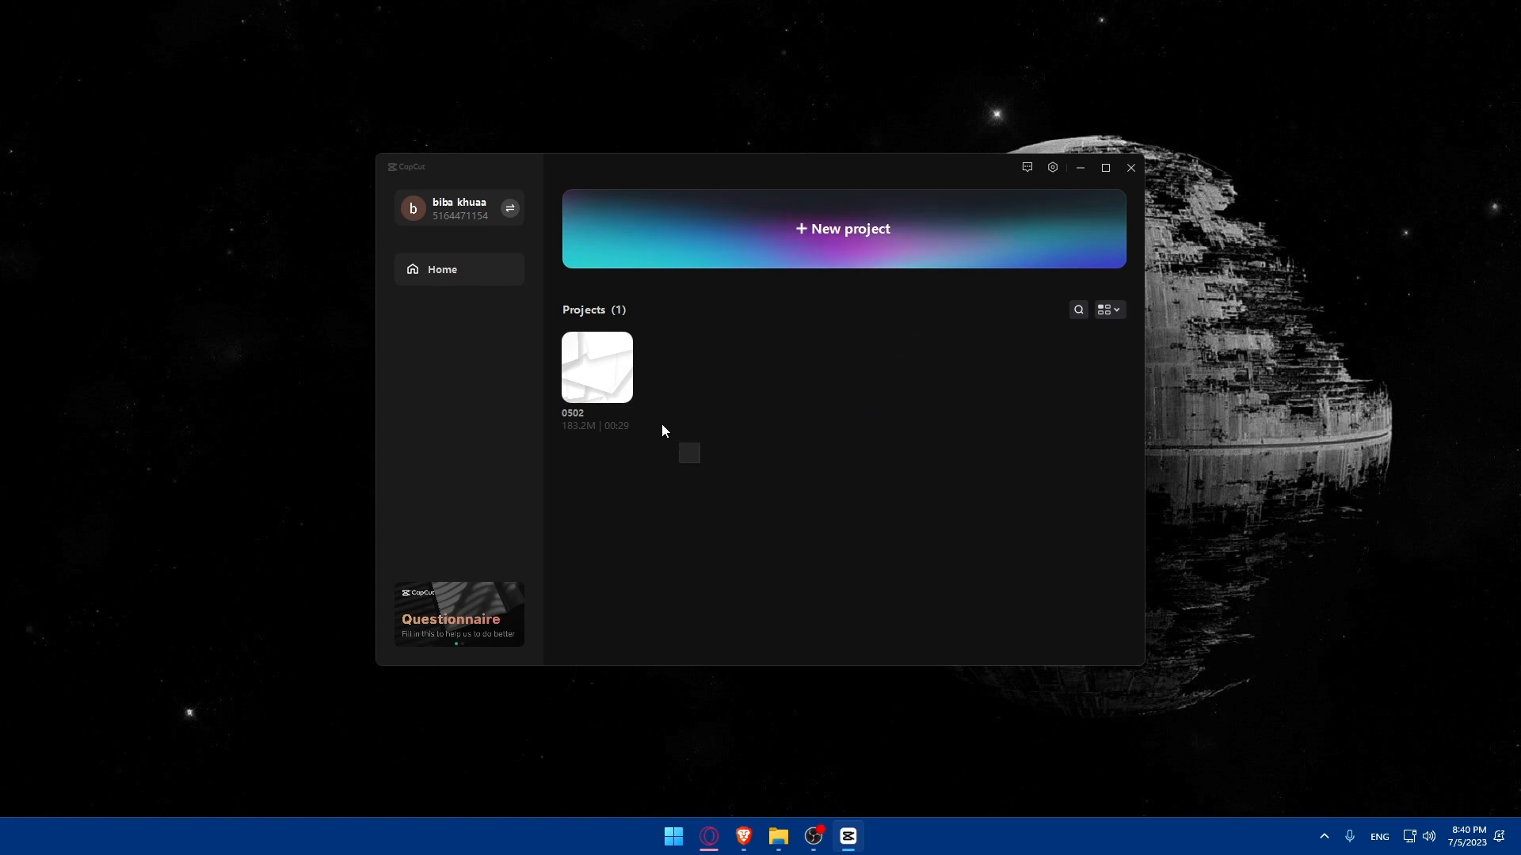
Step: Create a new project and close its editor to return to the project list
left_click_drag(672, 441, 570, 311)
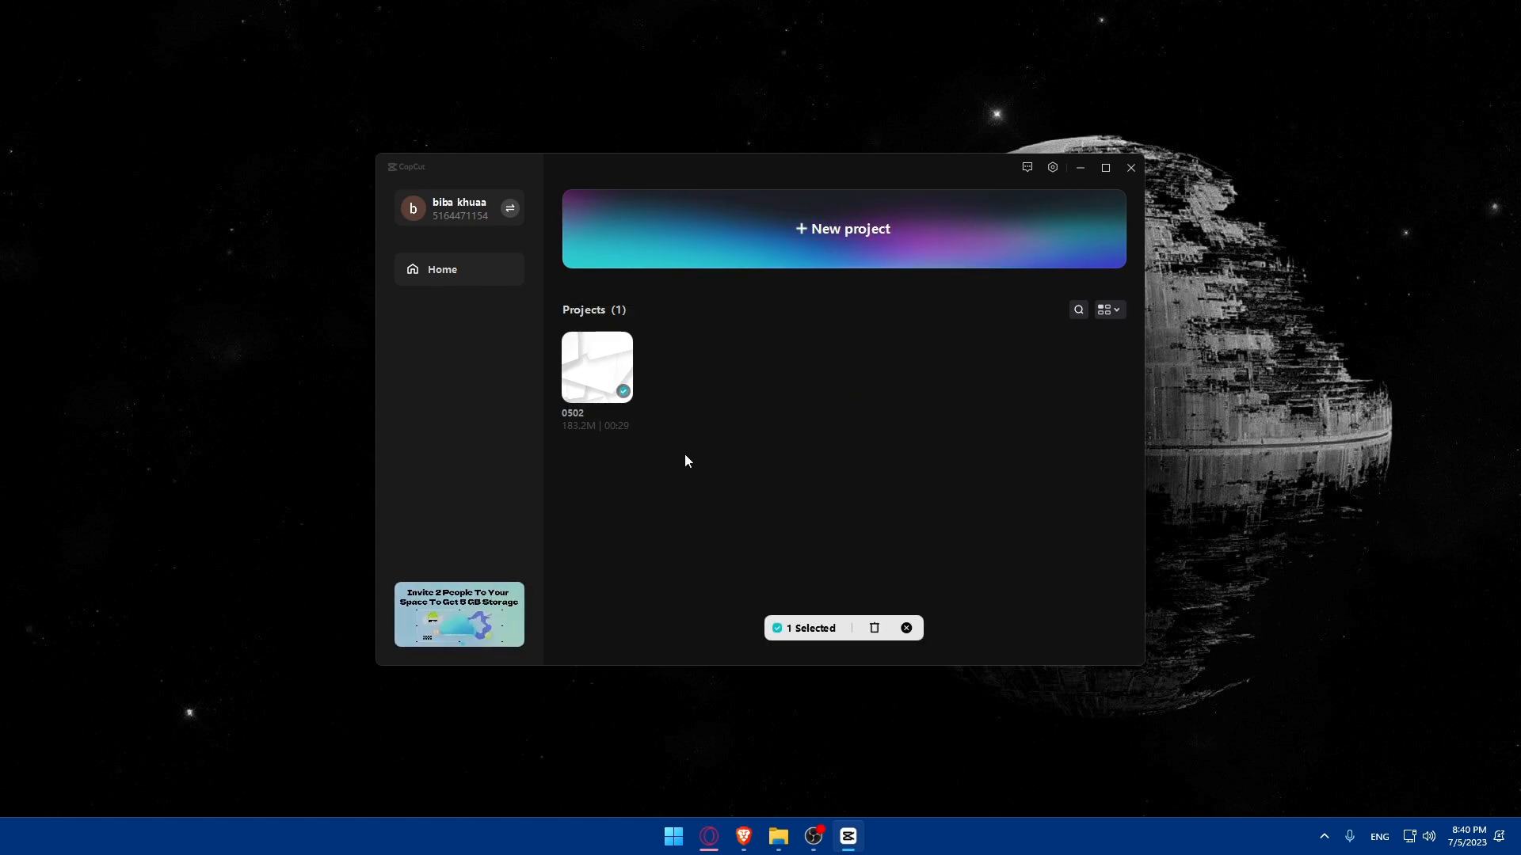
left_click(808, 231)
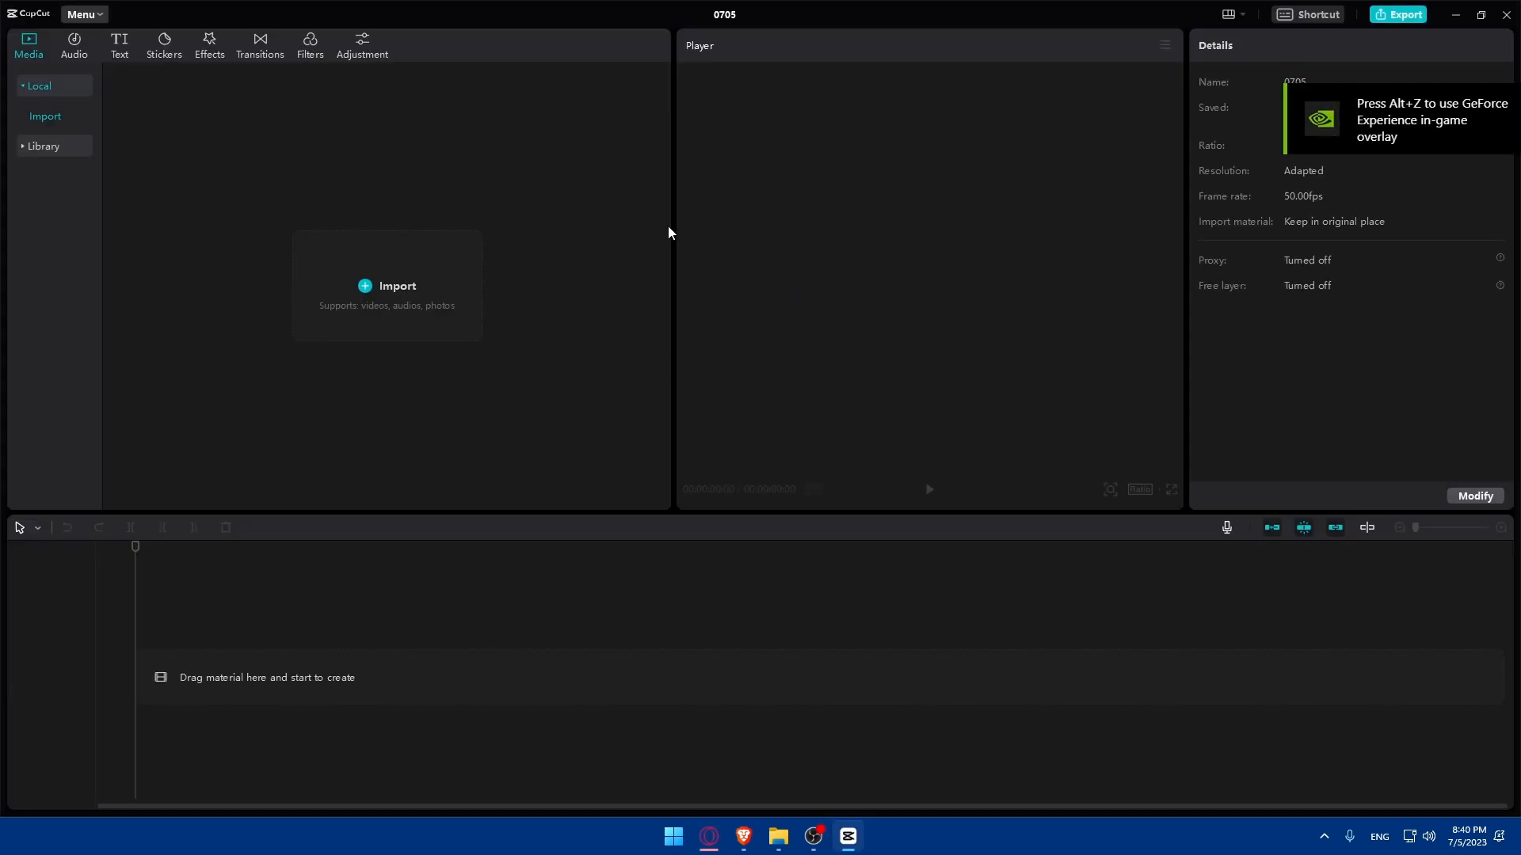
left_click(1506, 14)
Step: Check the selection and management options of project 0705, and open that project in the editor
left_click(621, 392)
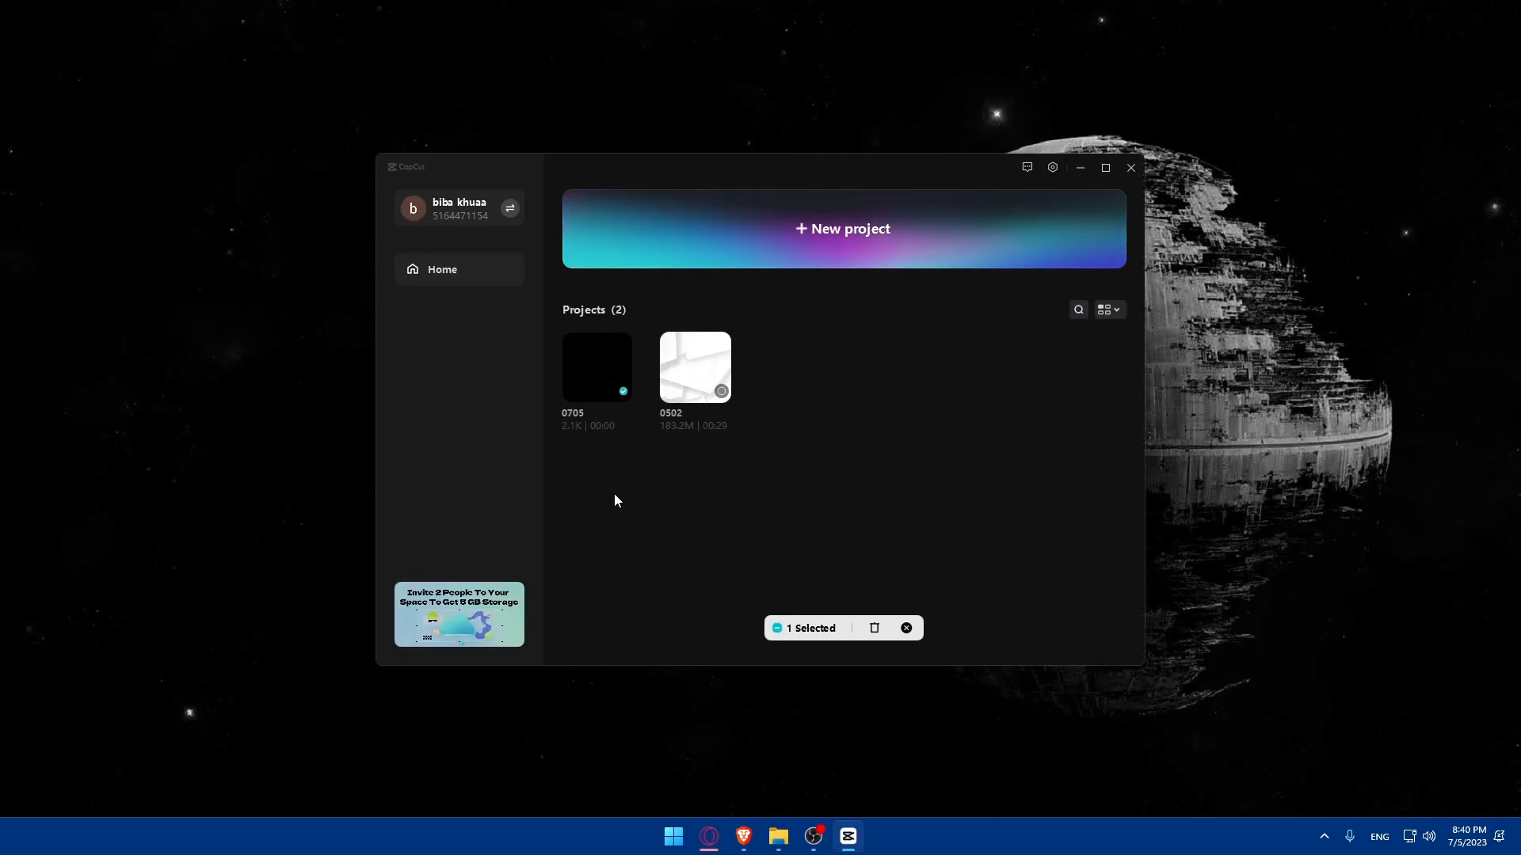
left_click(595, 385)
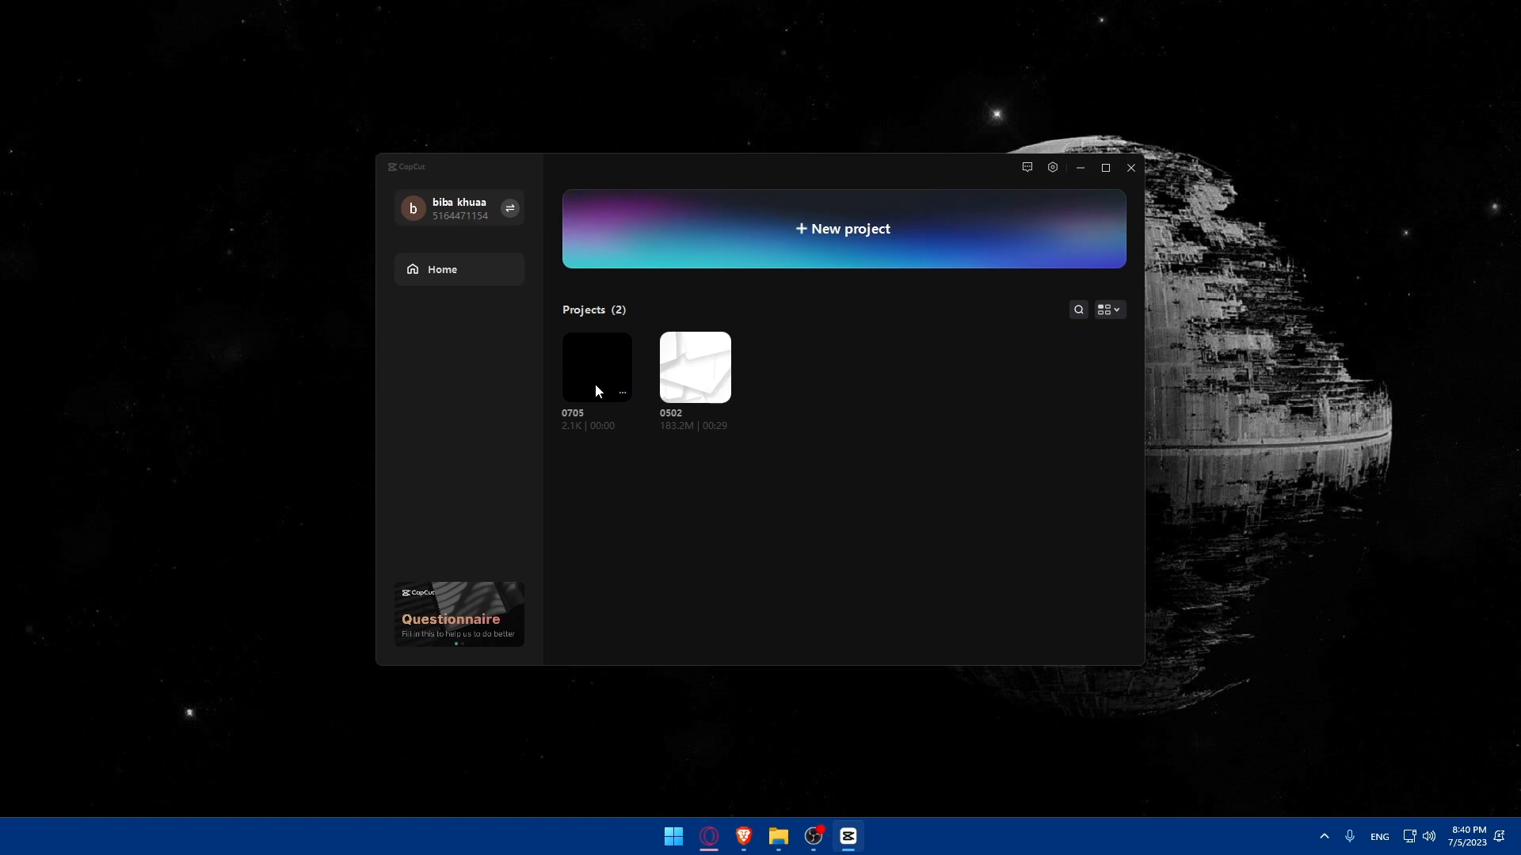
left_click(623, 395)
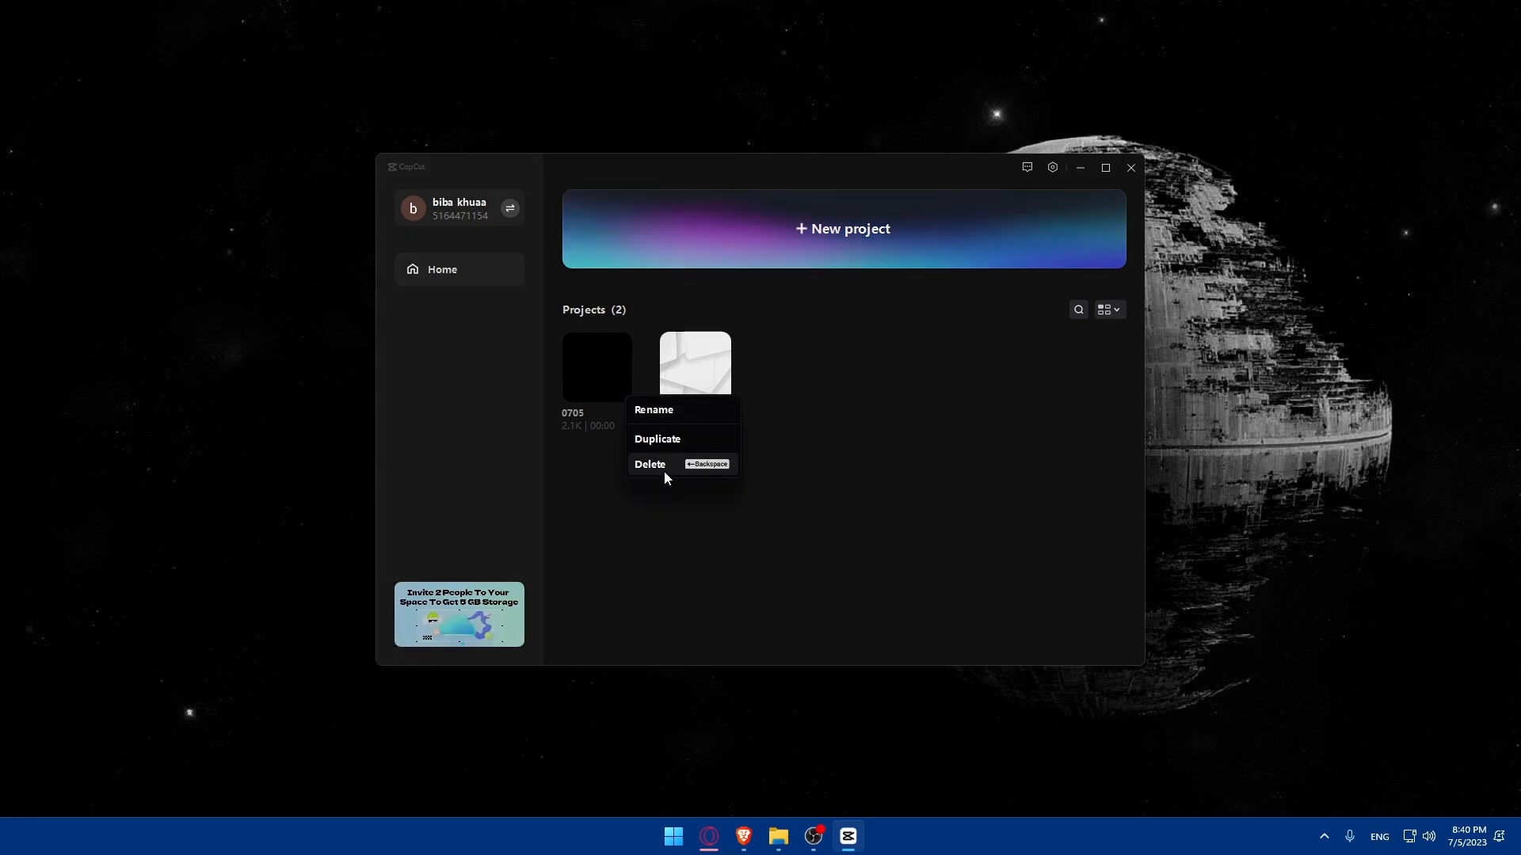
left_click(615, 506)
left_click(578, 372)
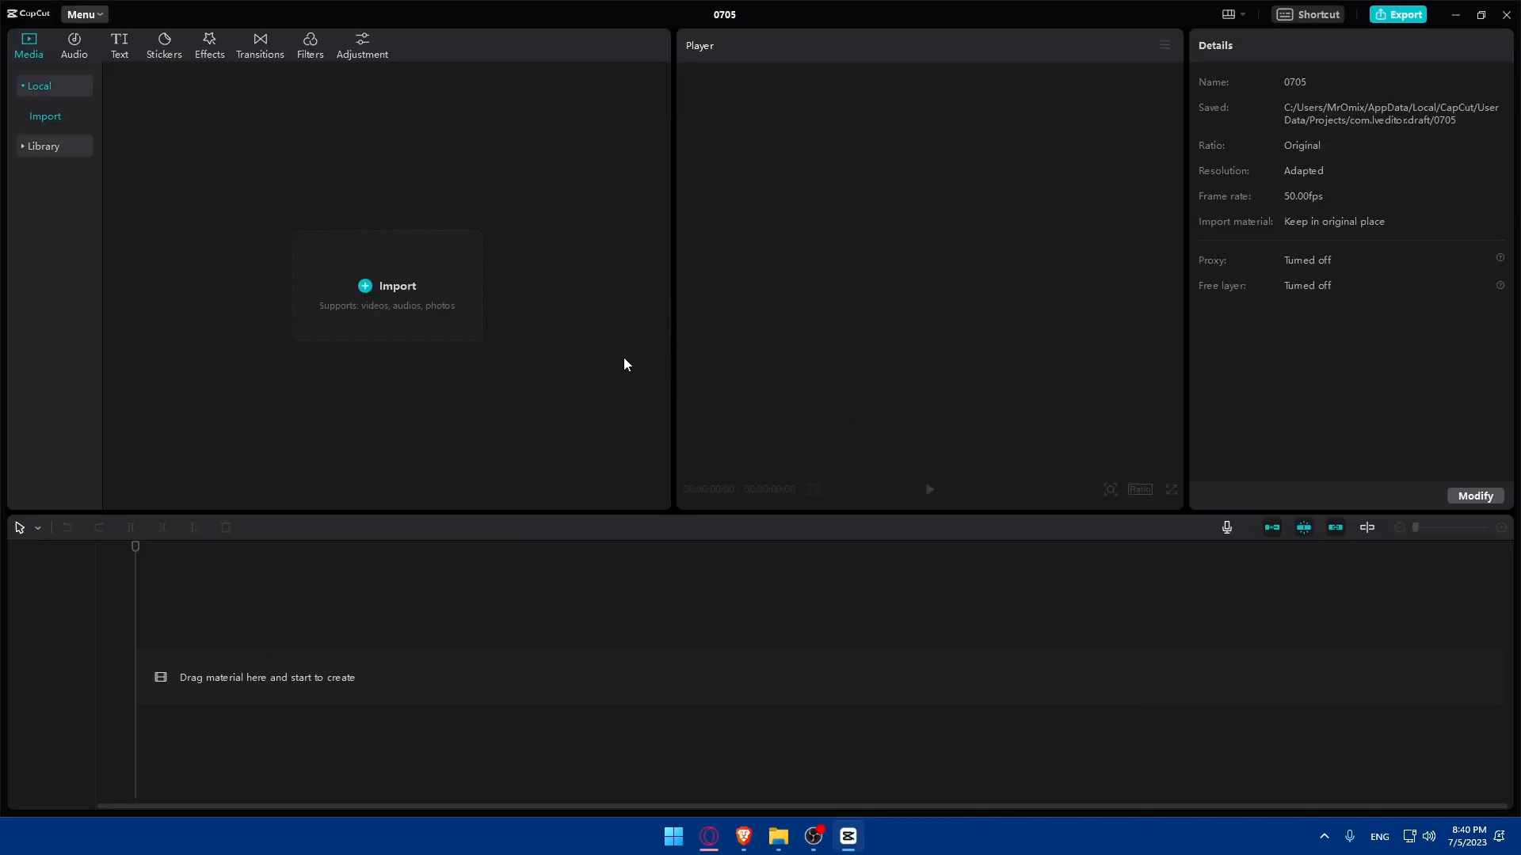
Step: Import the last four PNG images listed in the Downloads folder into the project media
left_click(409, 298)
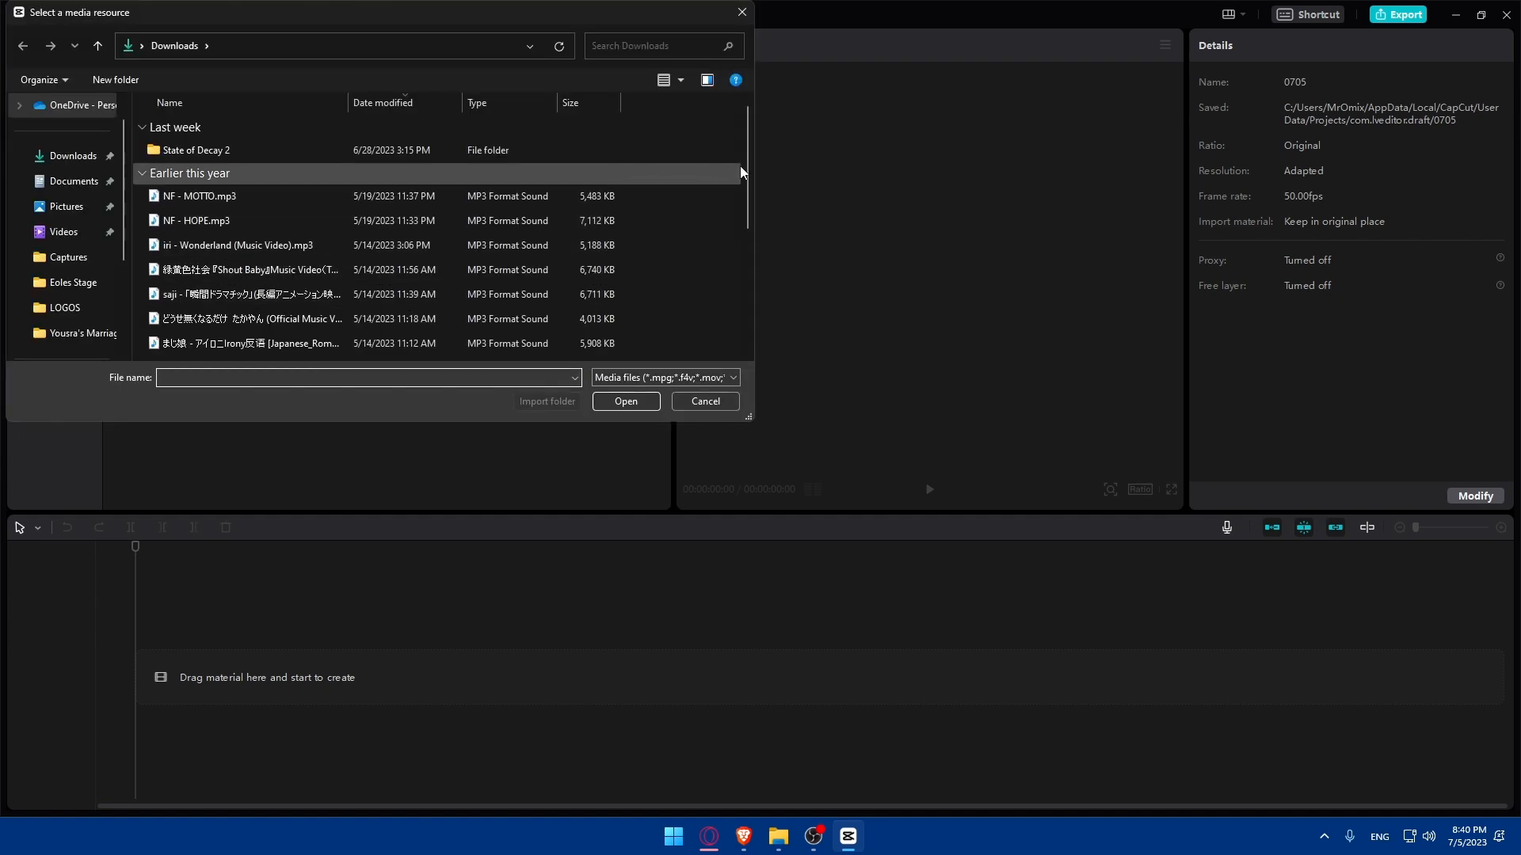
scroll(531, 187, "down", 5)
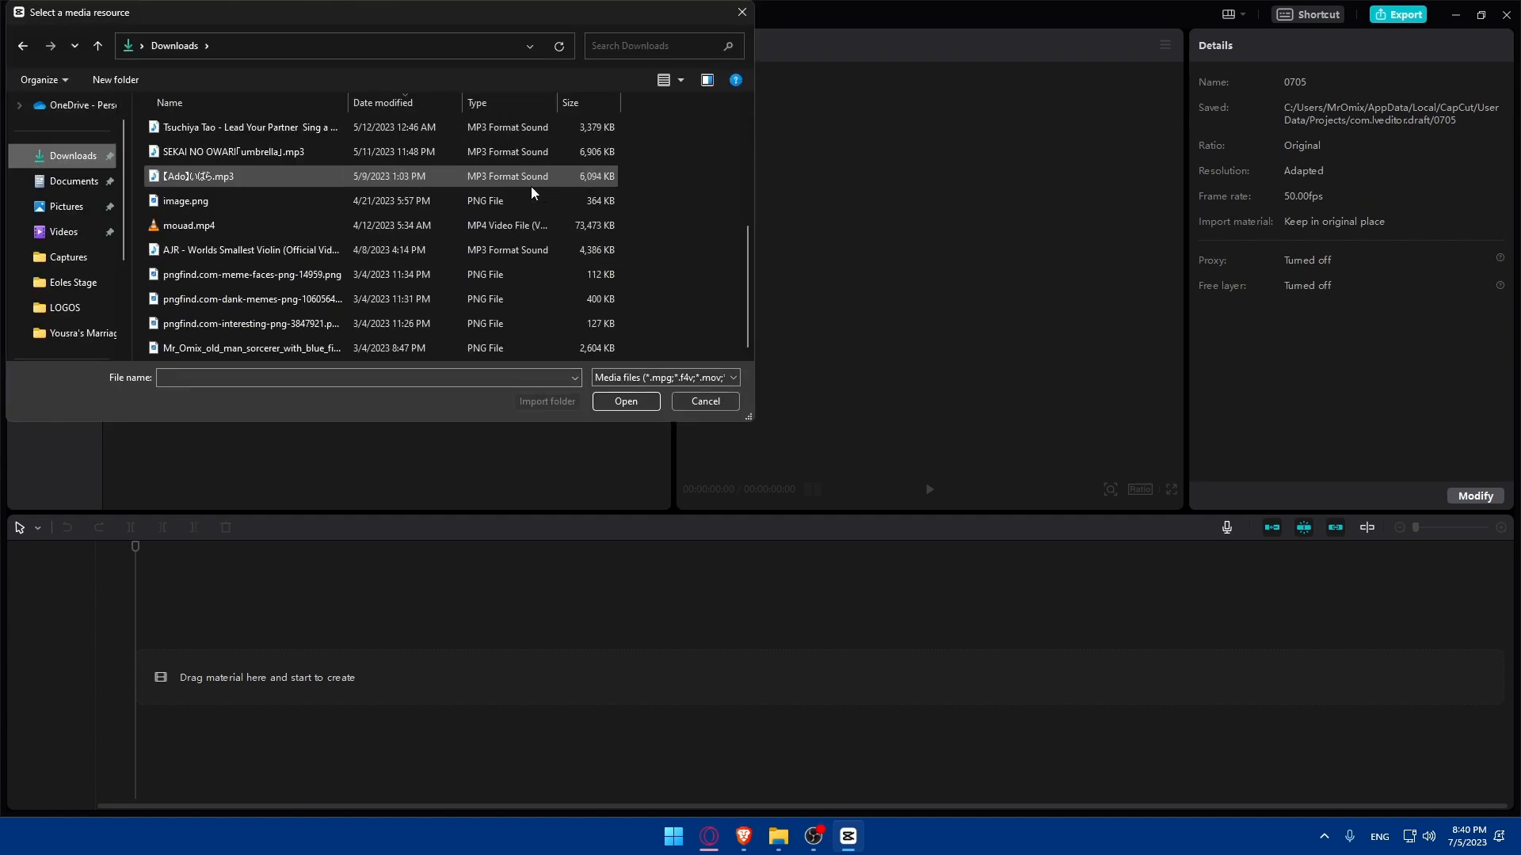
left_click_drag(230, 349, 211, 275)
left_click(625, 402)
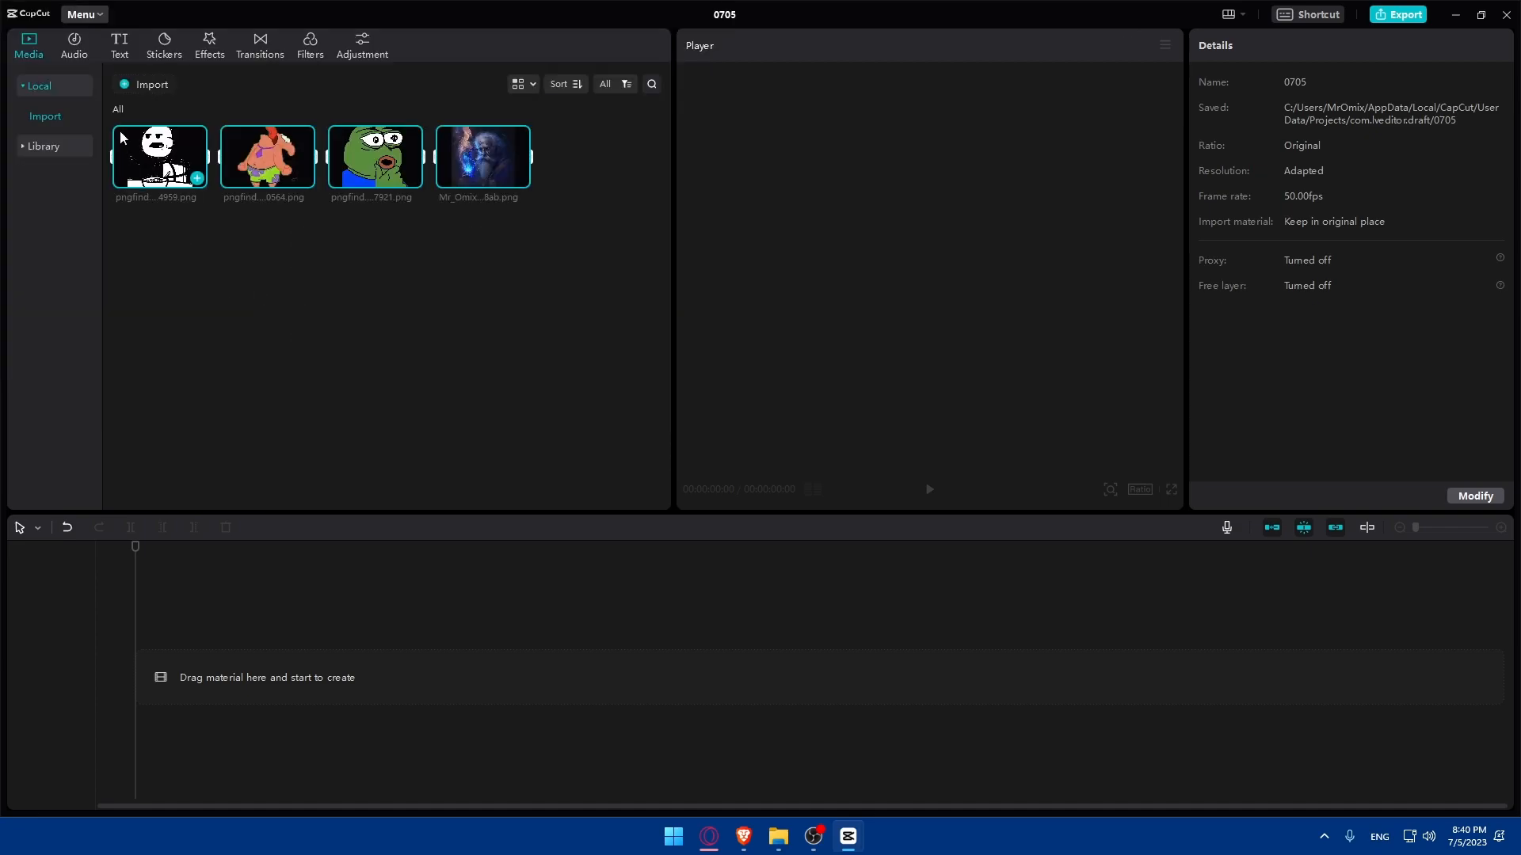
Step: Import three Pexels MP4 clips from the Captures folder inside Videos into the project media
left_click(127, 87)
left_click(71, 233)
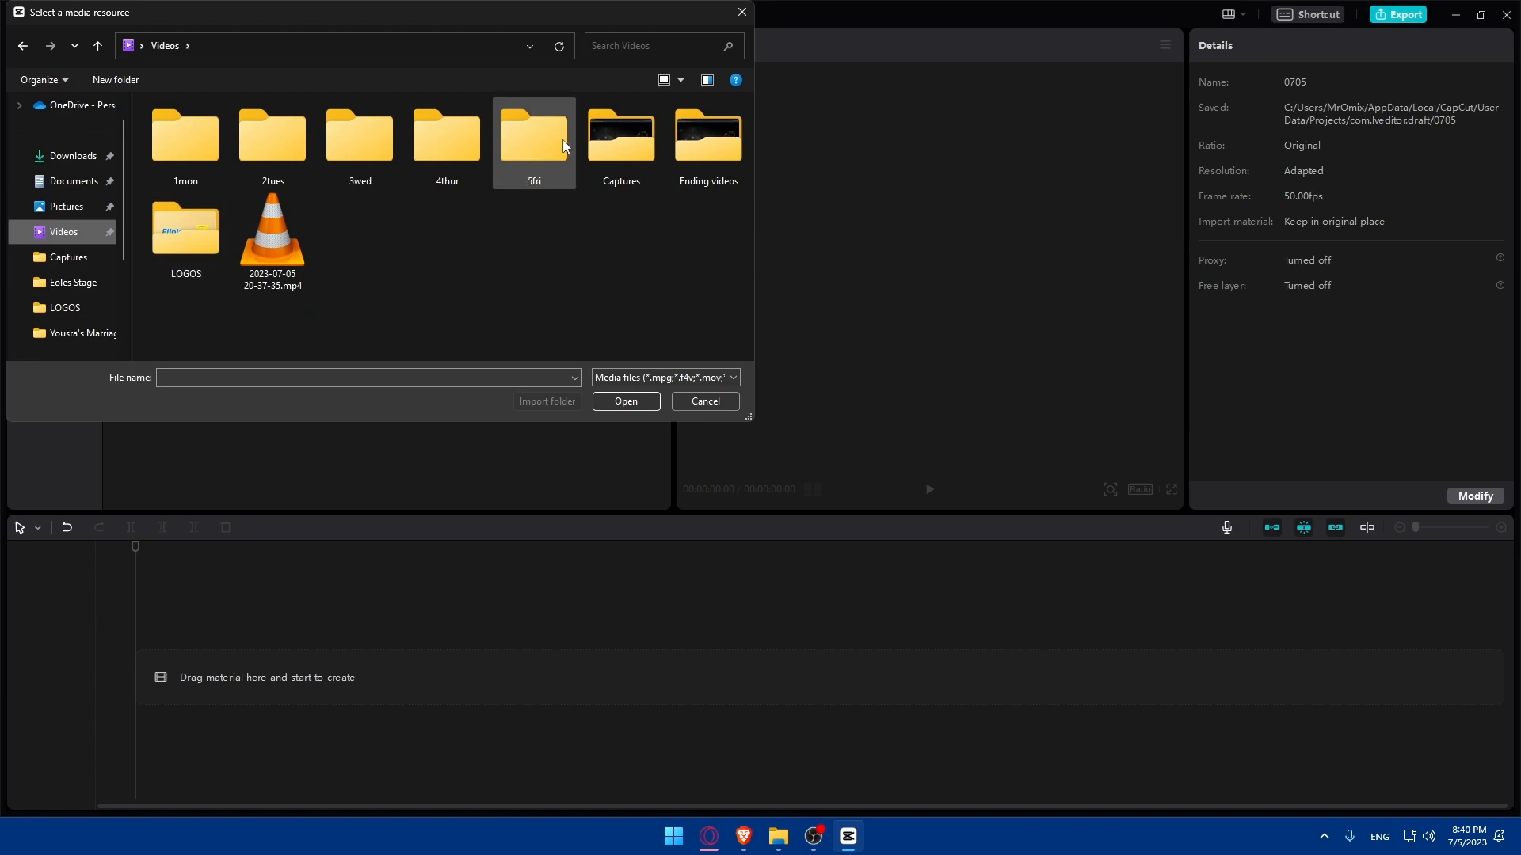
double_click(626, 130)
scroll(556, 236, "down", 4)
left_click(359, 188)
left_click(441, 185, "ctrl")
left_click(509, 183, "ctrl")
left_click(626, 401)
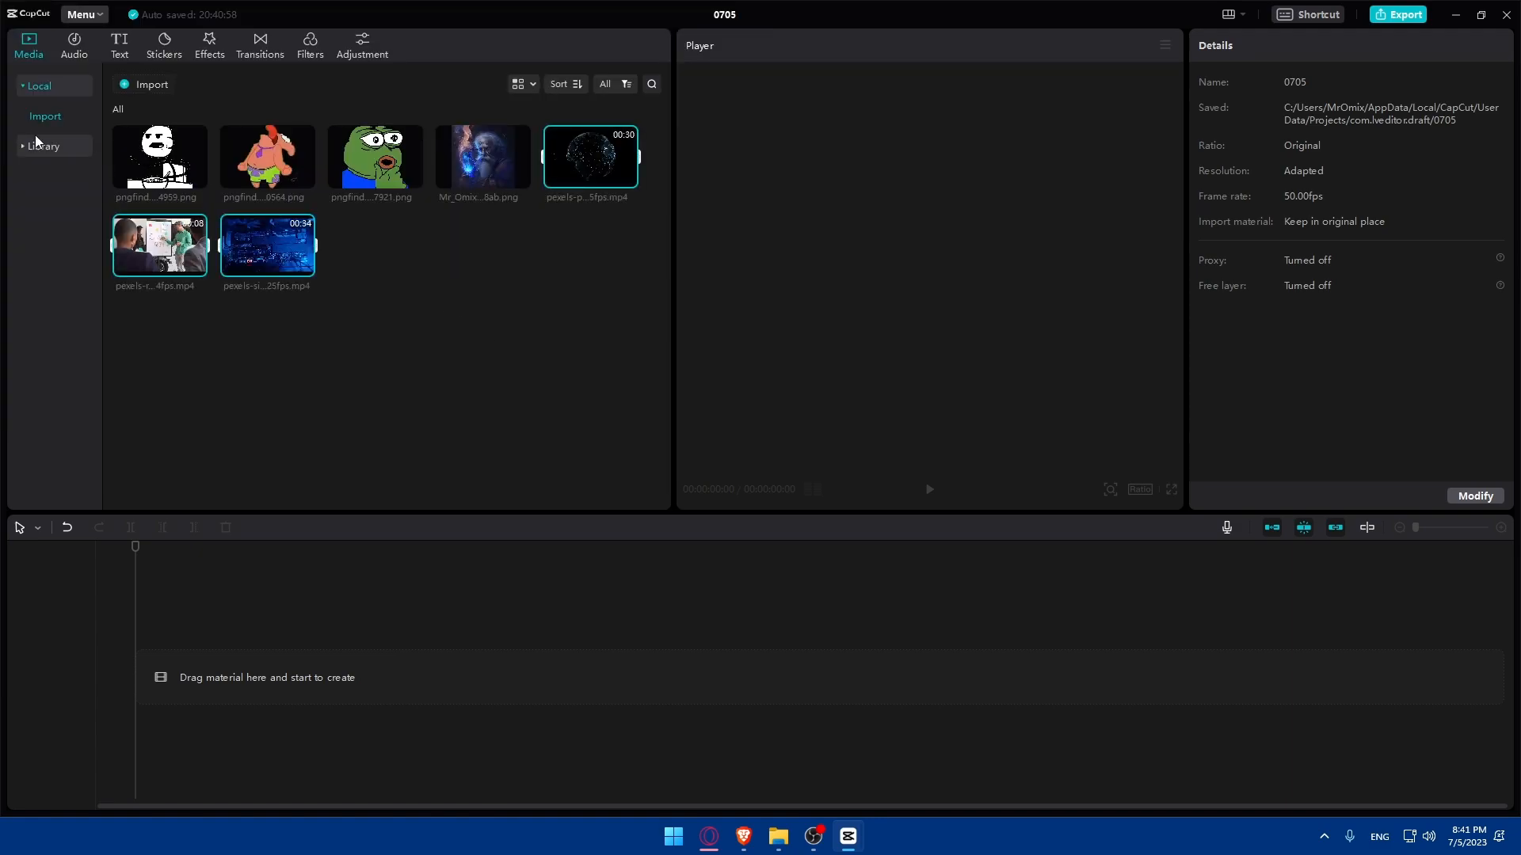
Step: Import the audio file "iri - Wonderland (Music Video).mp3" from the Downloads folder and clear the media selection
left_click(144, 84)
left_click(71, 156)
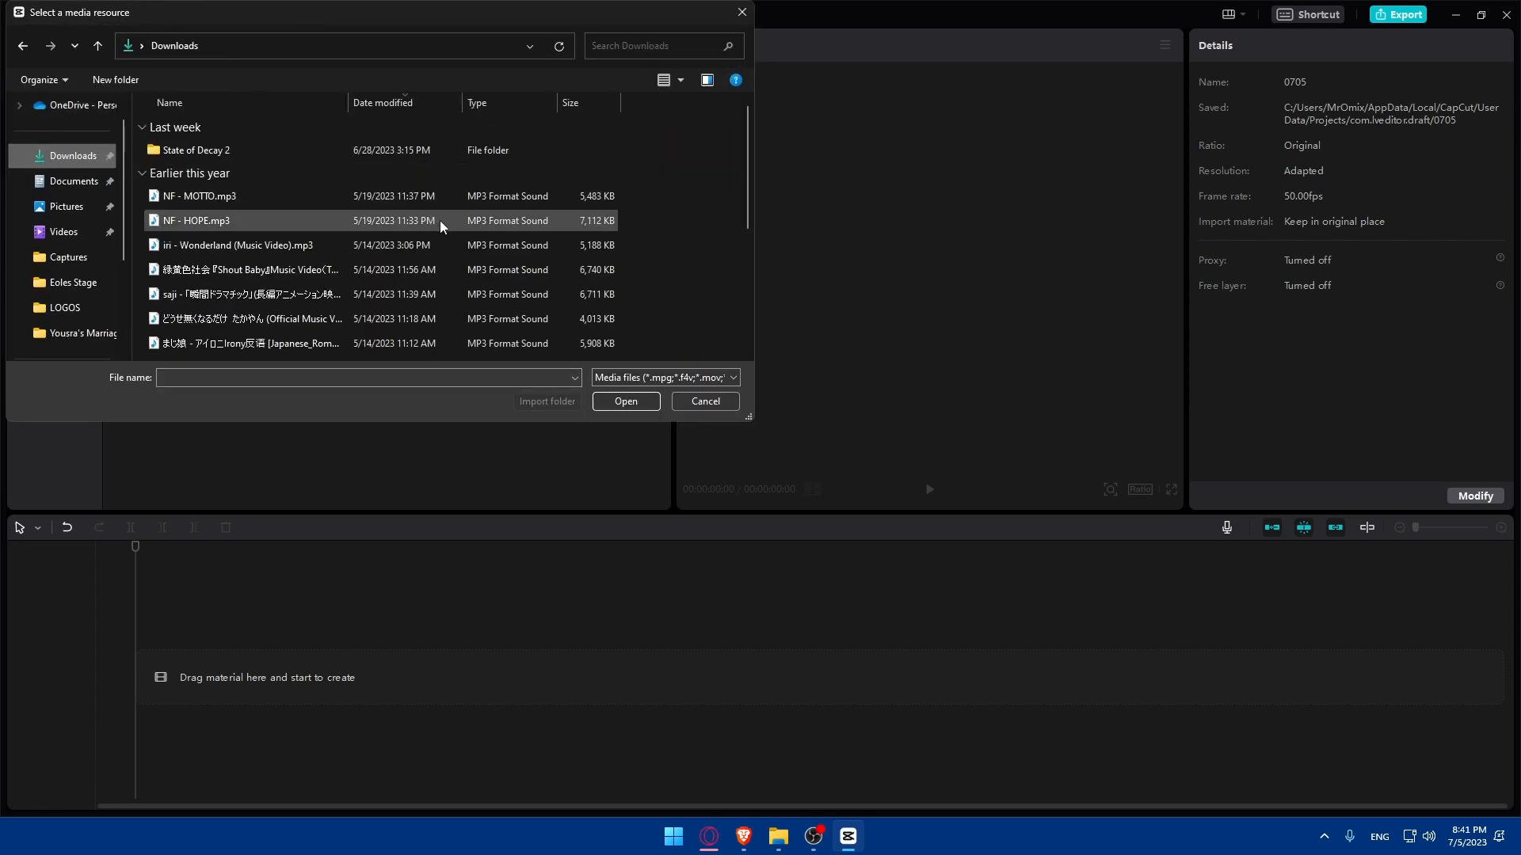
scroll(415, 226, "up", 4)
left_click(232, 245)
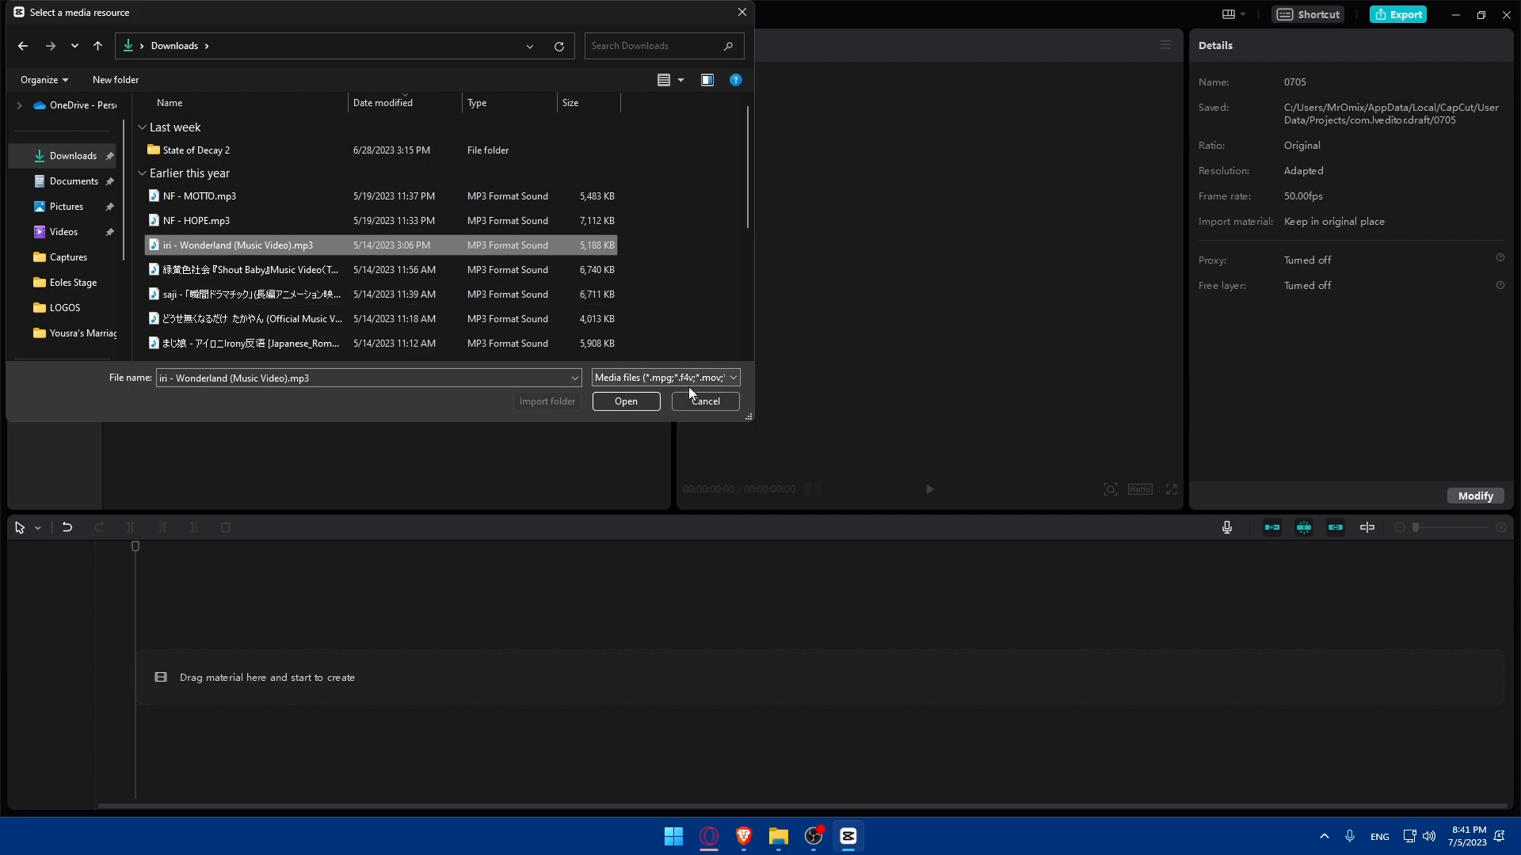
left_click(628, 401)
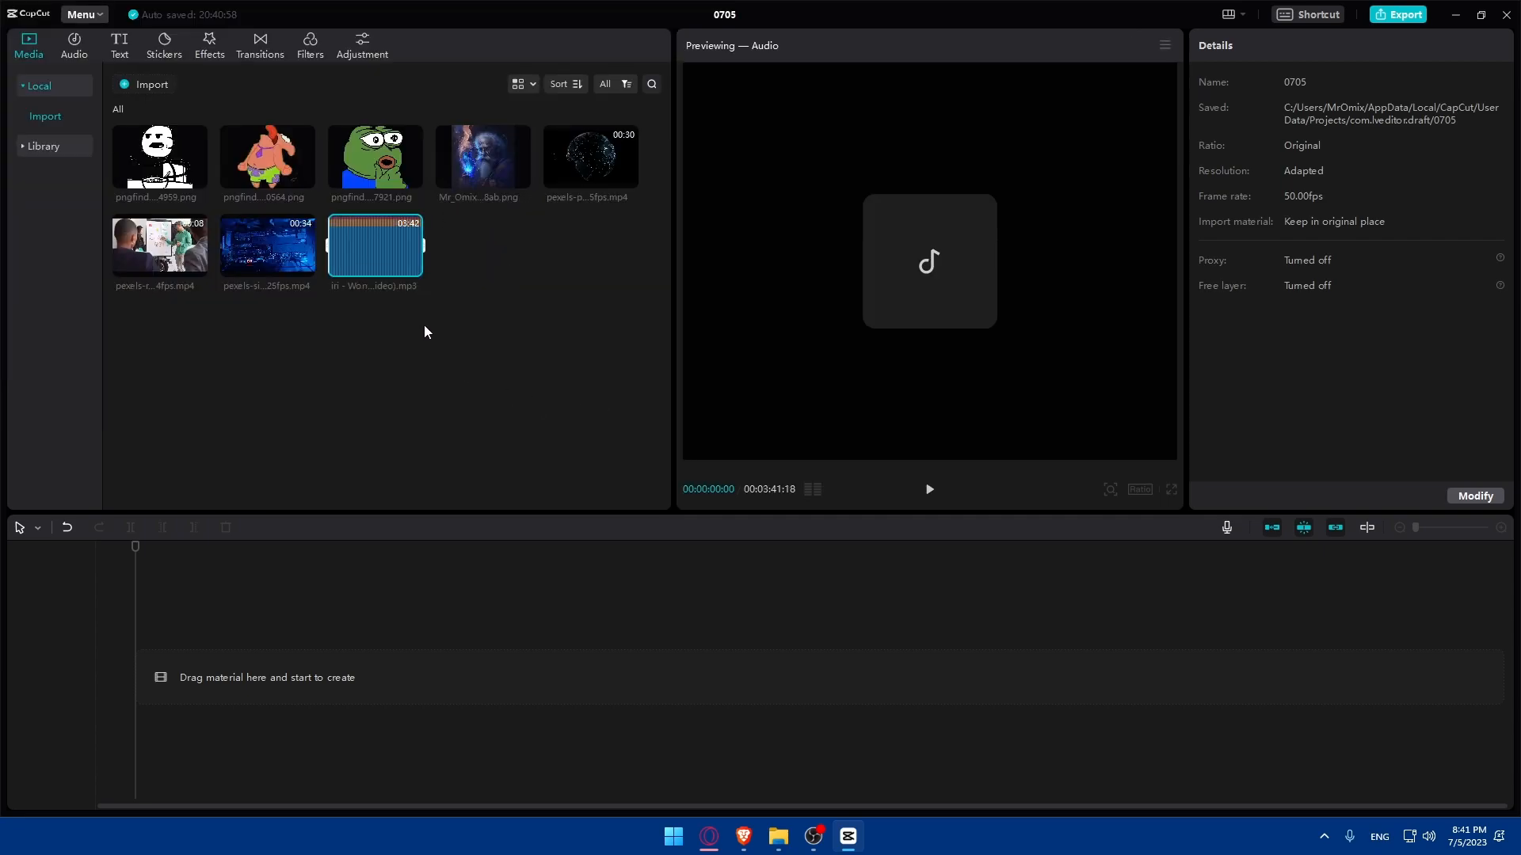
left_click(426, 330)
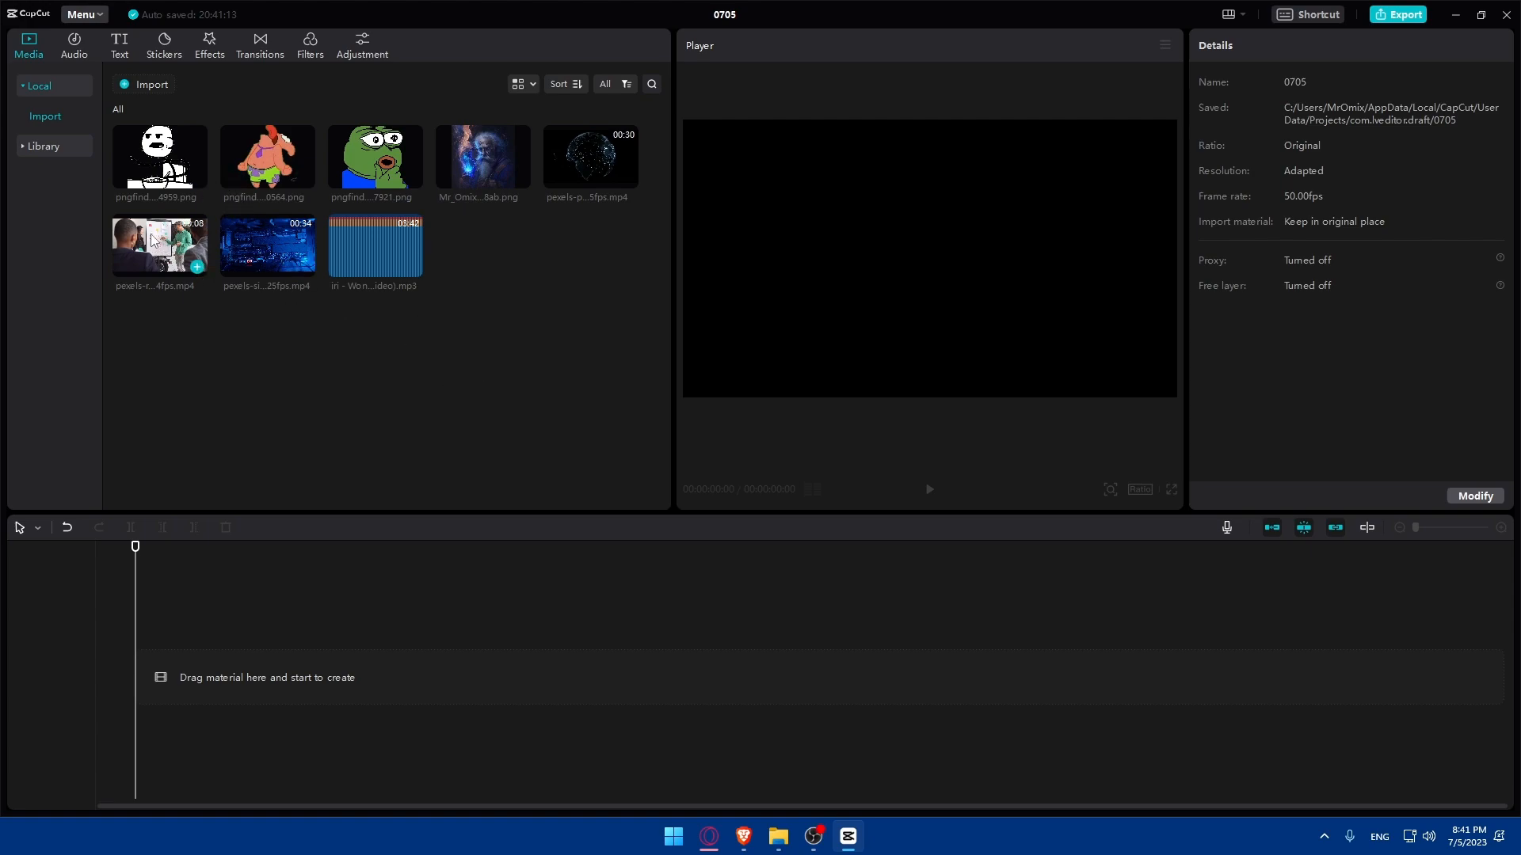
Step: Place the whiteboard meeting clip and the Wonderland audio beneath it at the timeline's start, and set the audio volume to -25.4 dB
left_click_drag(154, 237, 238, 661)
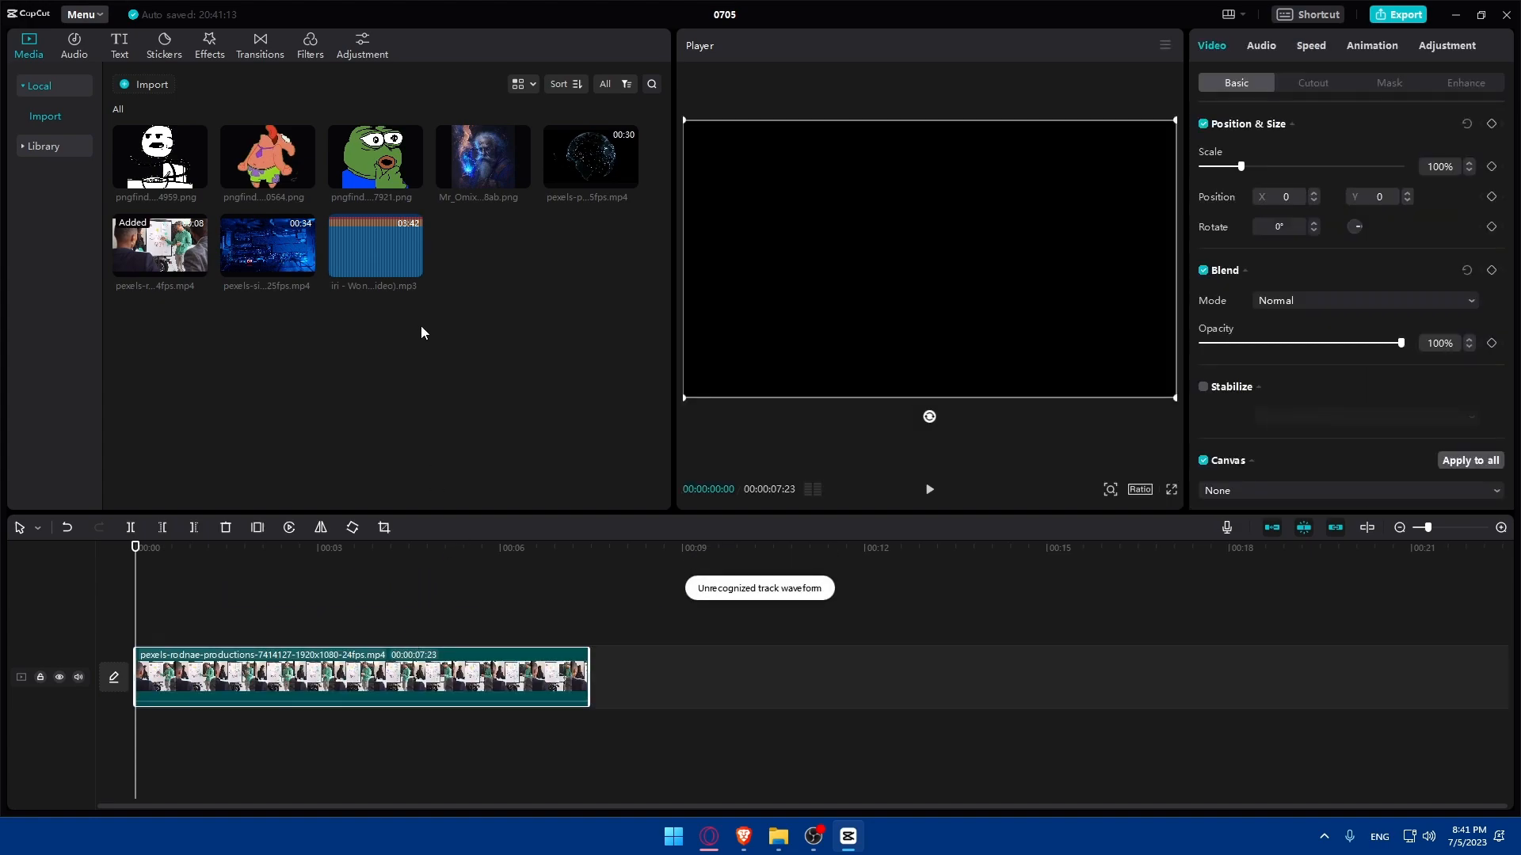
left_click_drag(383, 239, 170, 741)
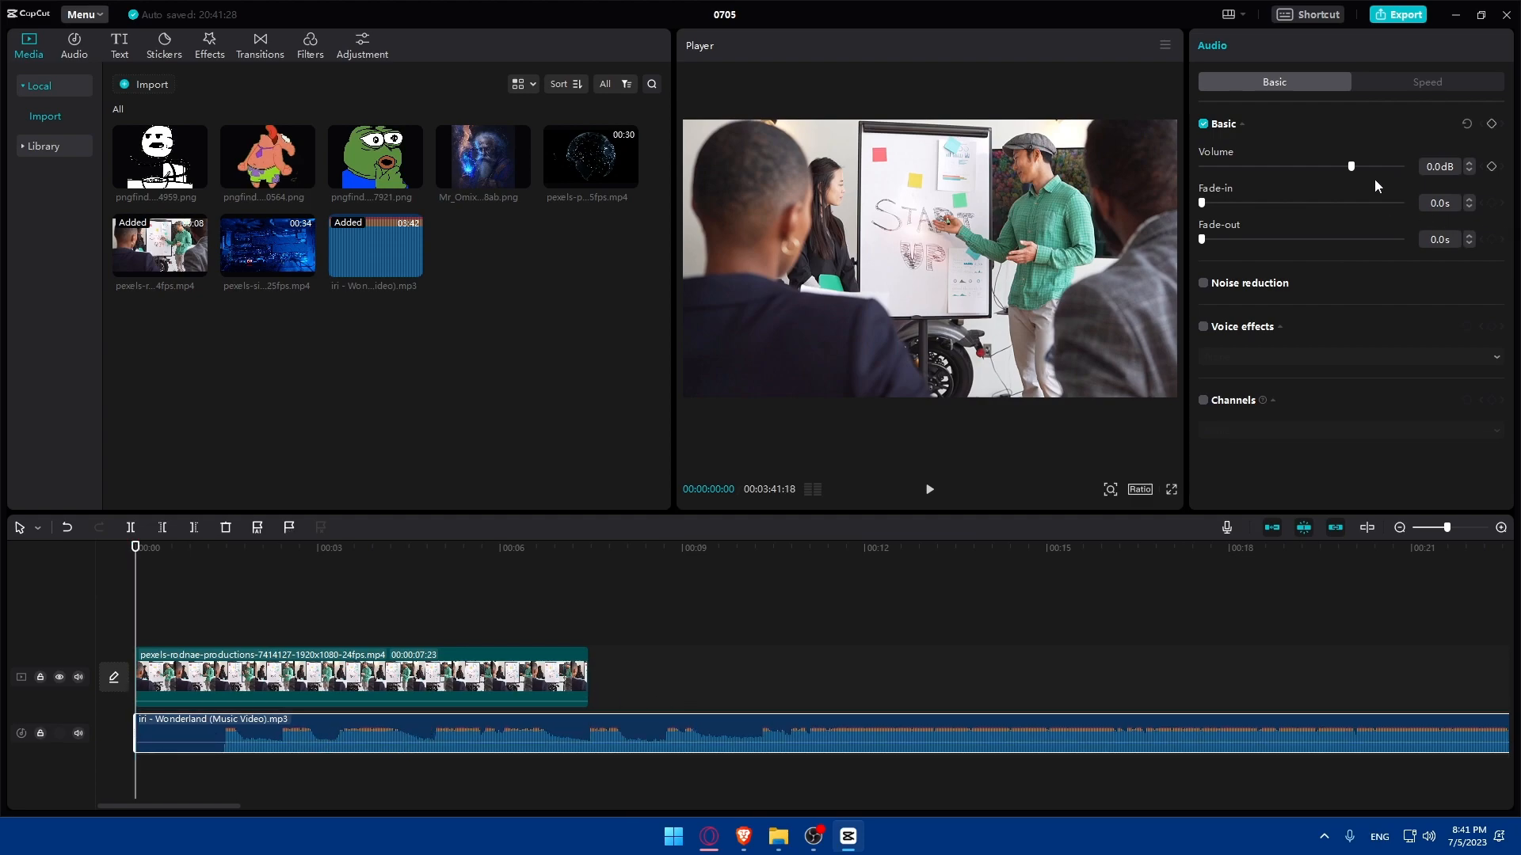
left_click_drag(1346, 165, 1287, 171)
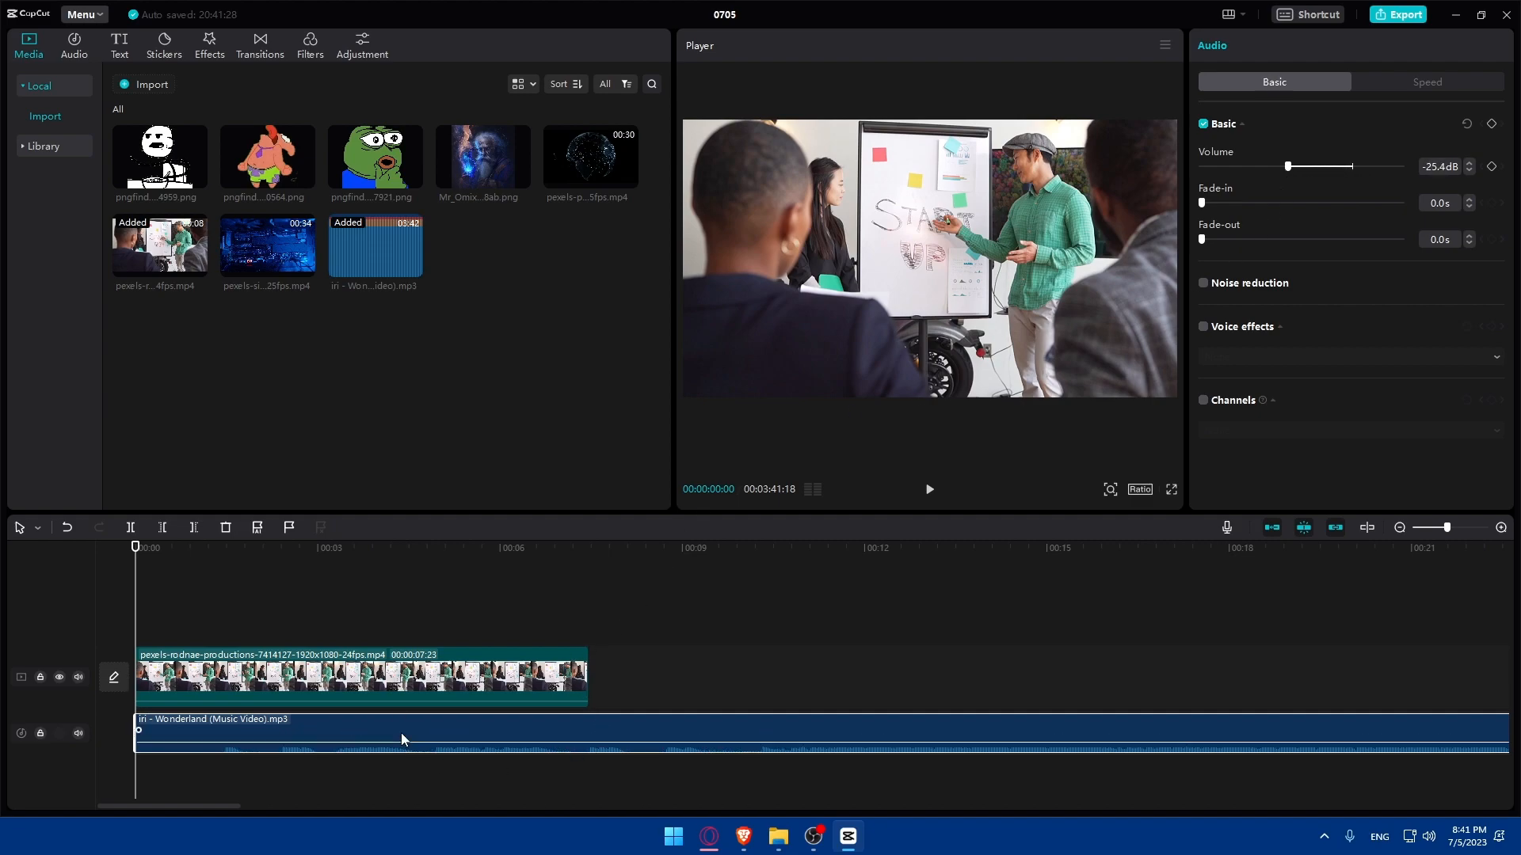
Step: Try to extend the meeting clip beyond its original end, and slow its playback speed to 0.2x
left_click(564, 681)
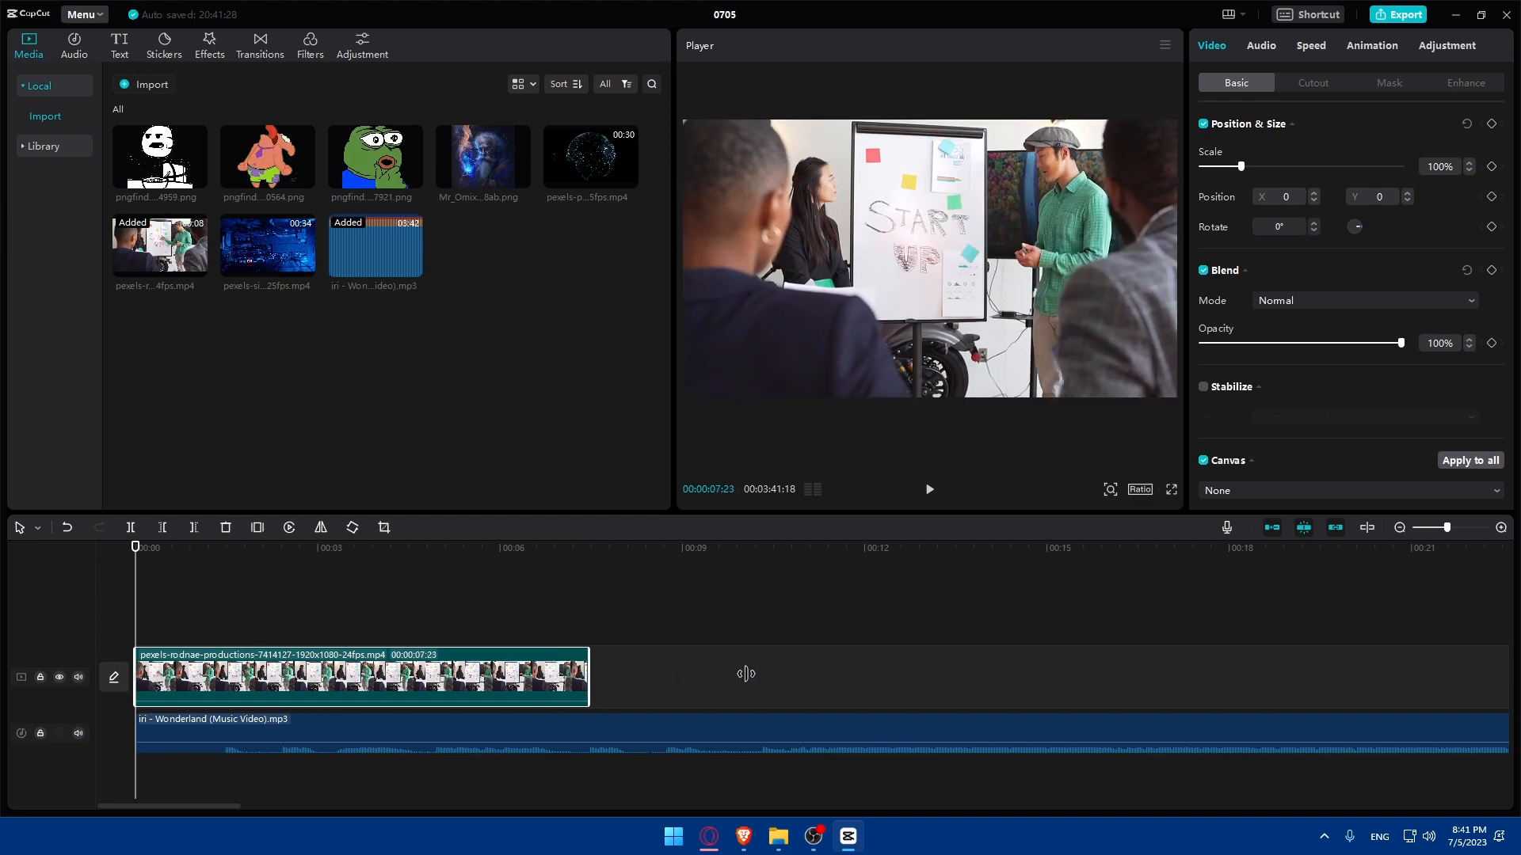
left_click_drag(589, 677, 716, 680)
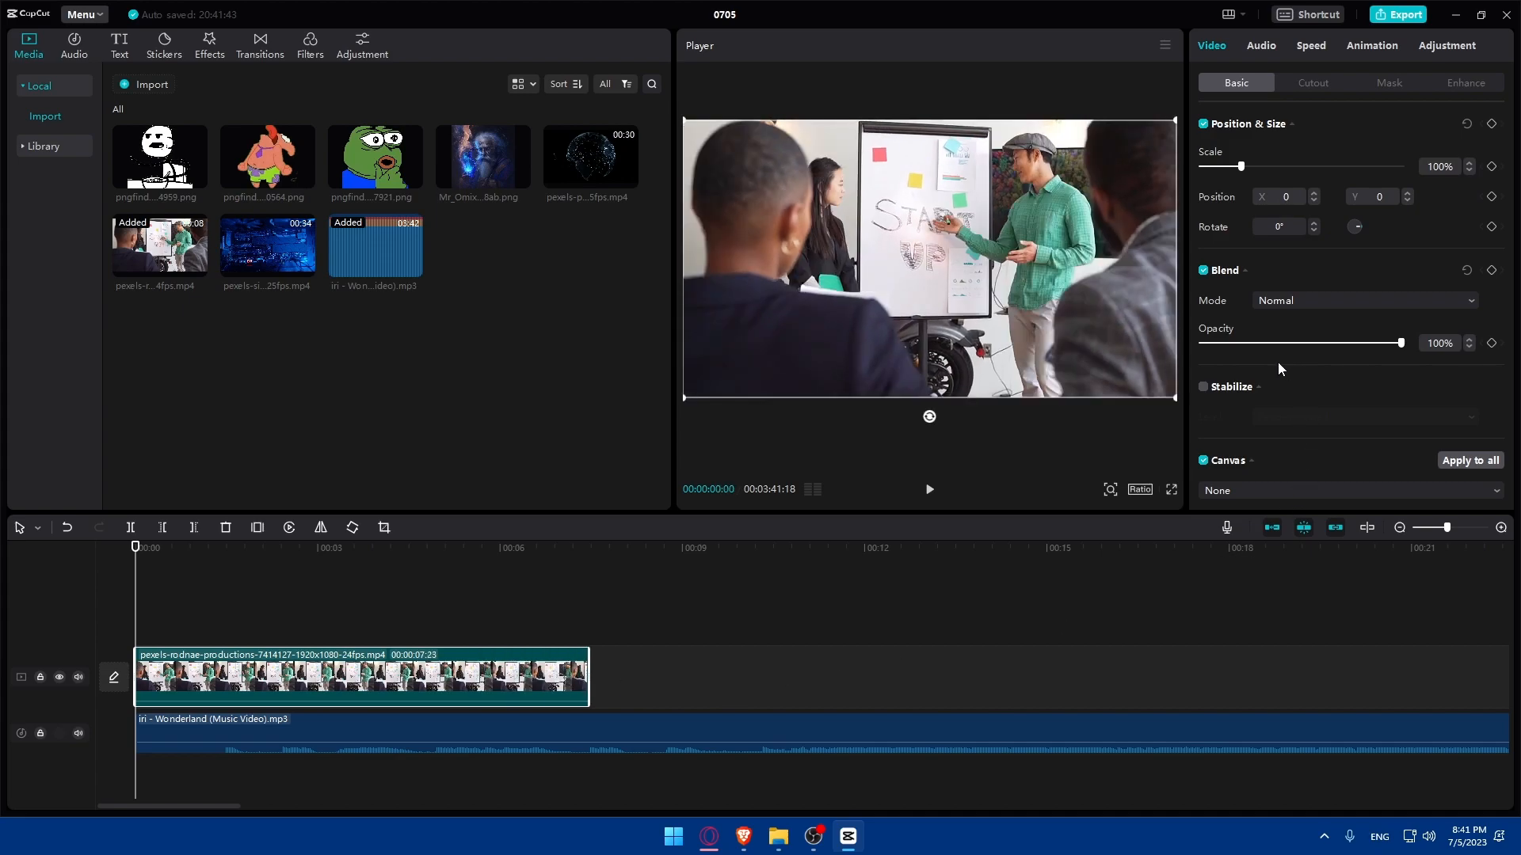
left_click(1289, 51)
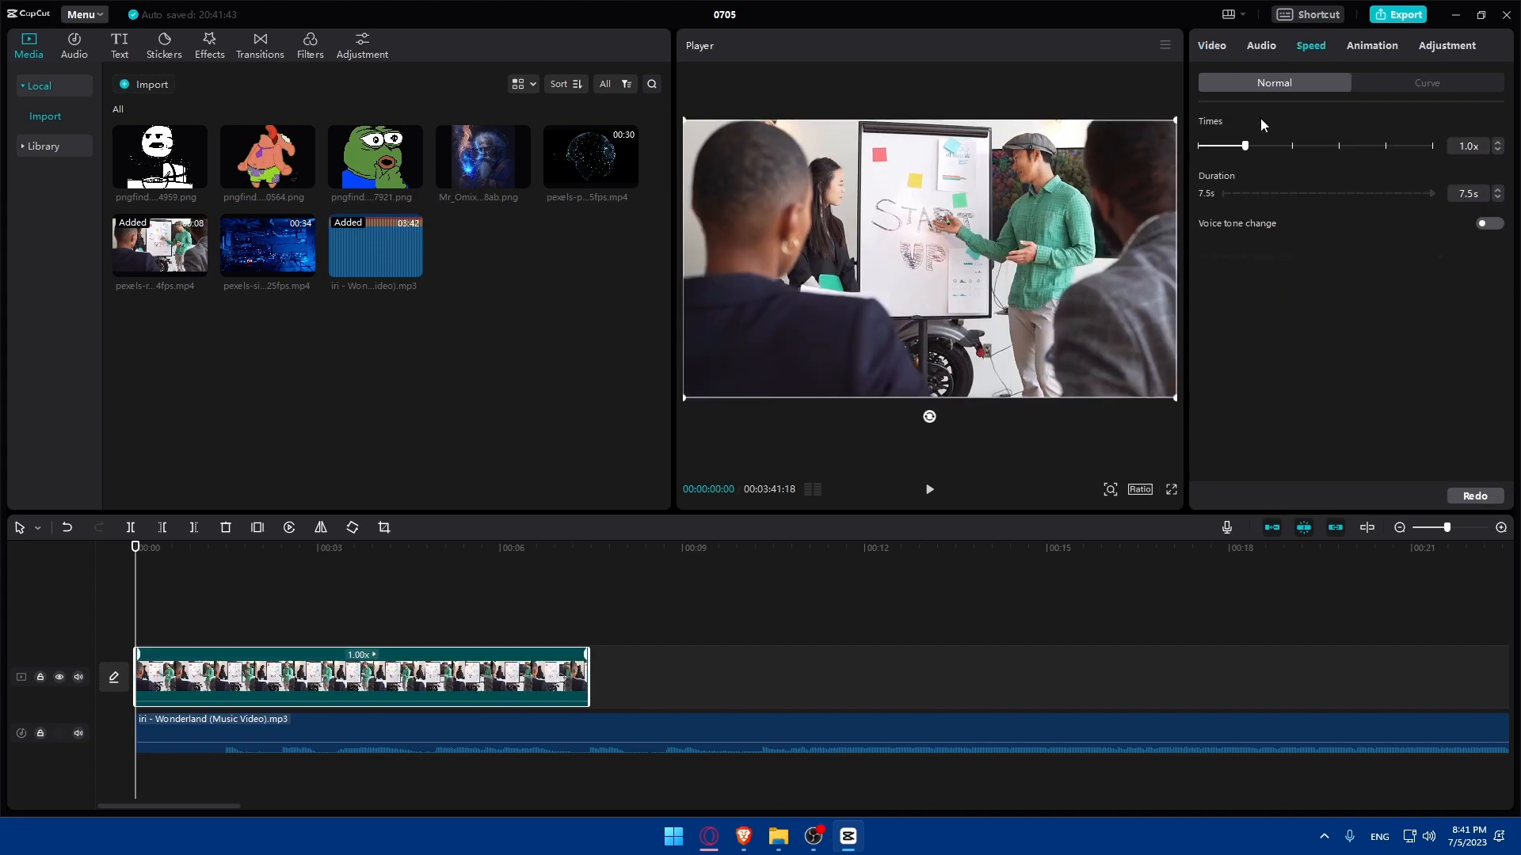
left_click(1221, 147)
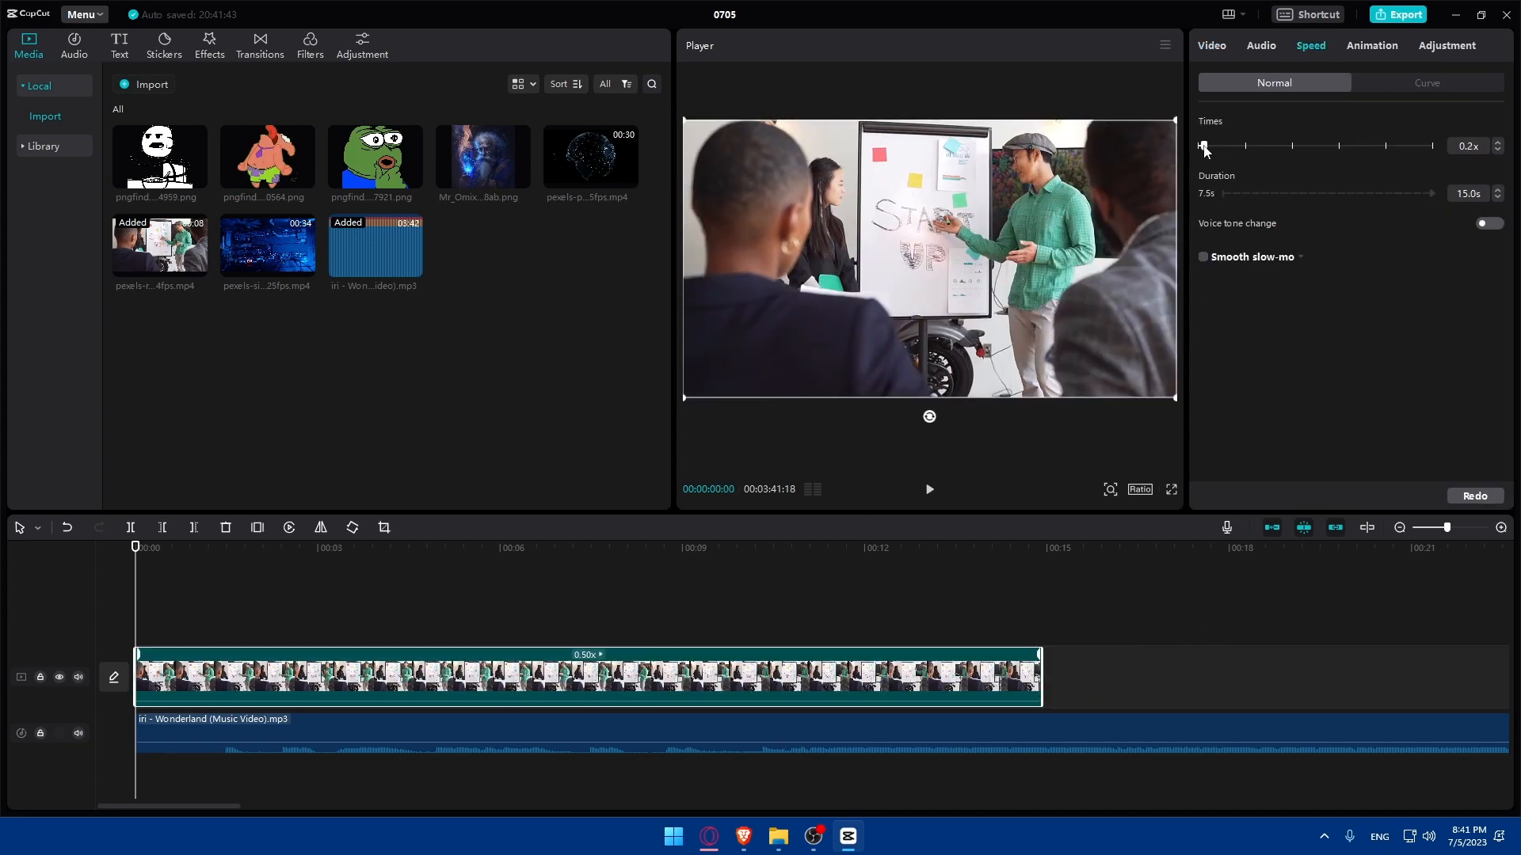
left_click(1205, 149)
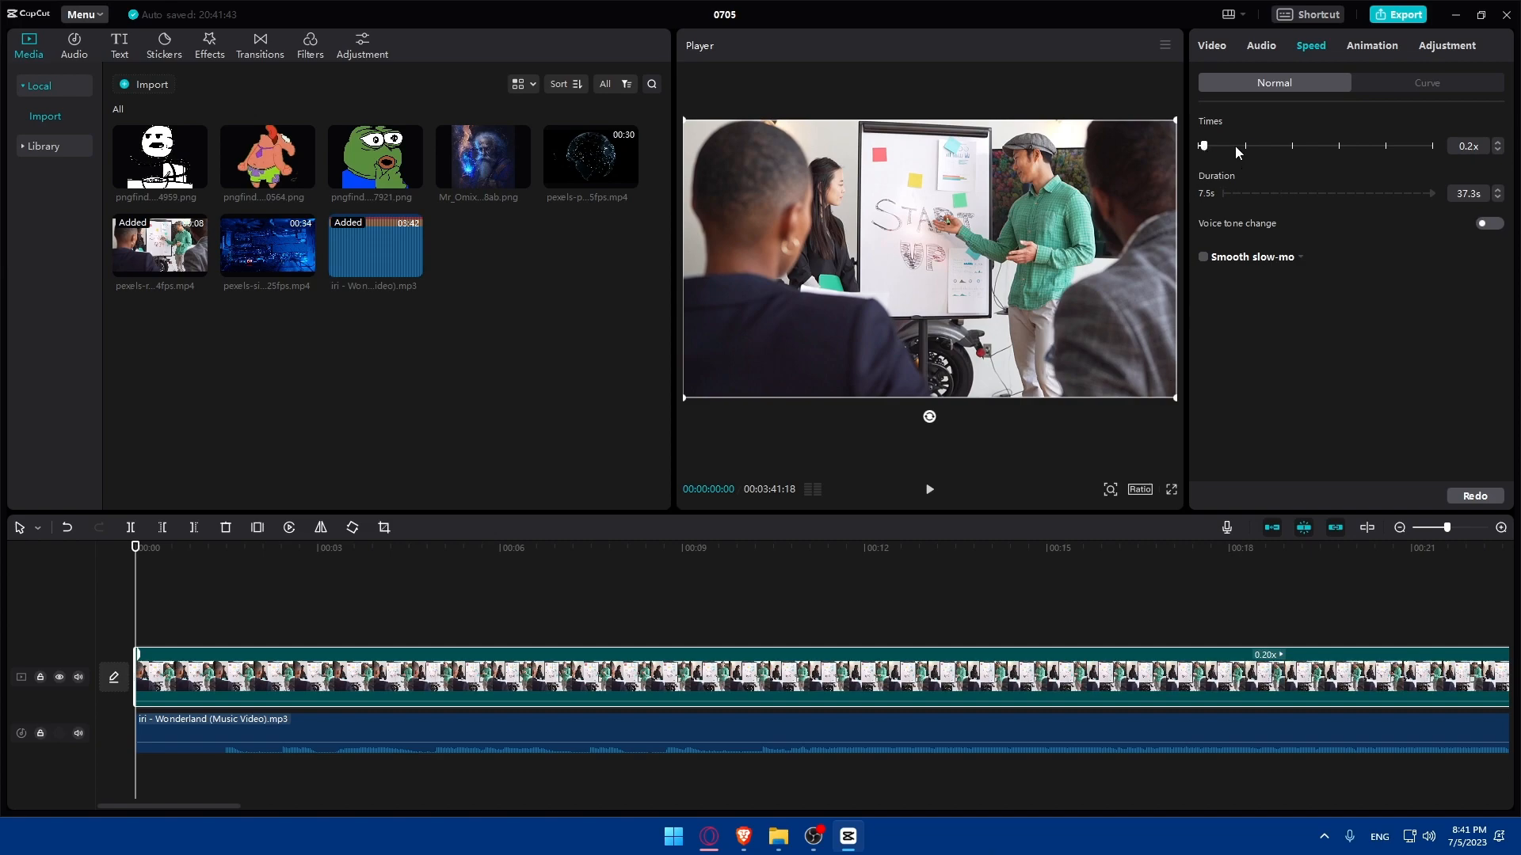
Step: Trim the end of the Wonderland audio track to match the end of the slowed video clip
left_click(1436, 527)
left_click(1428, 528)
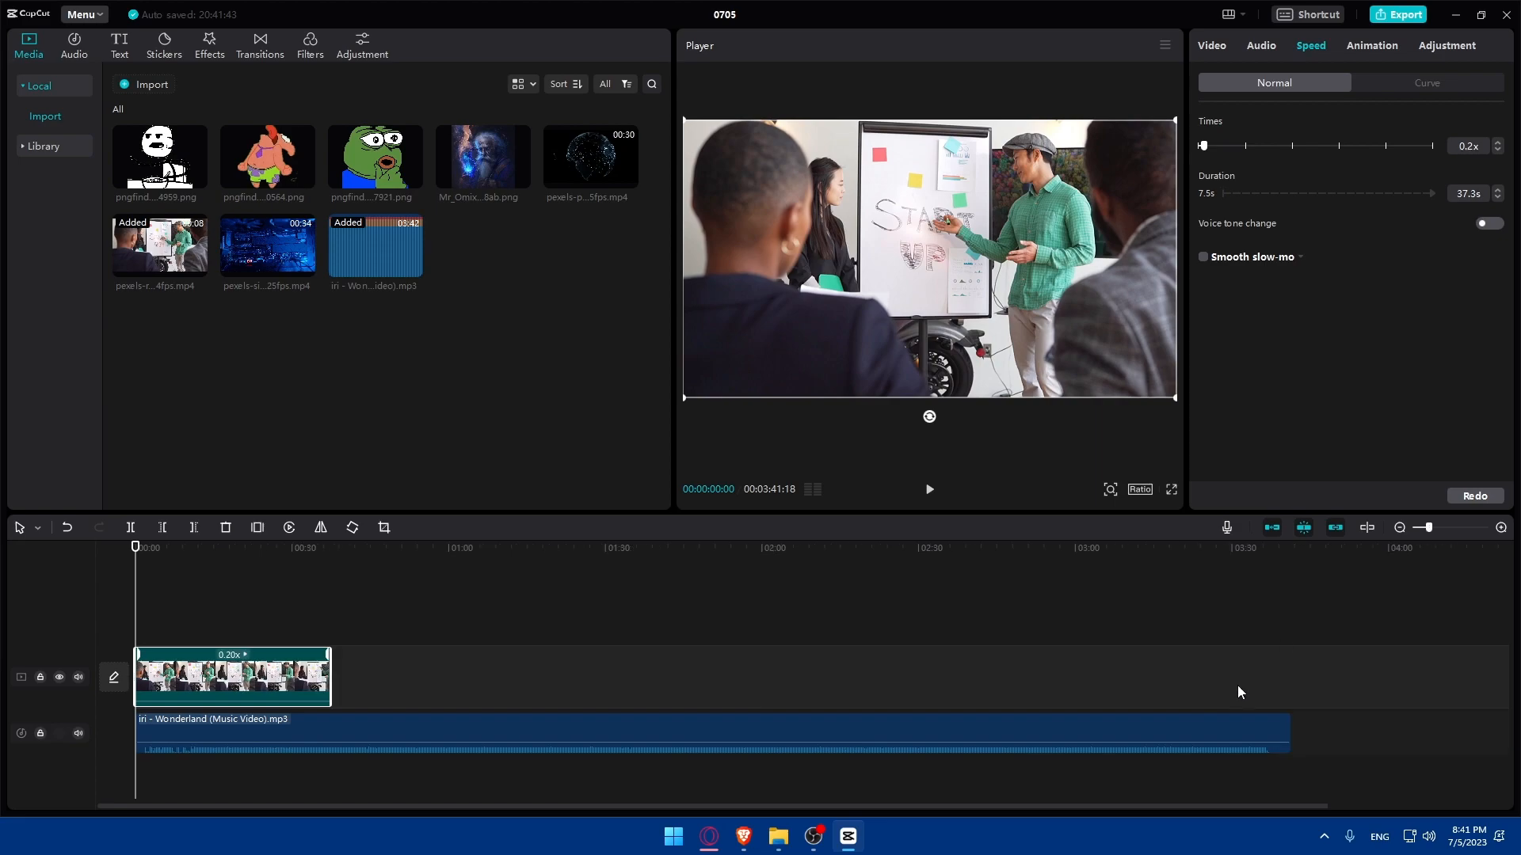
left_click(1271, 735)
left_click_drag(1271, 733, 686, 747)
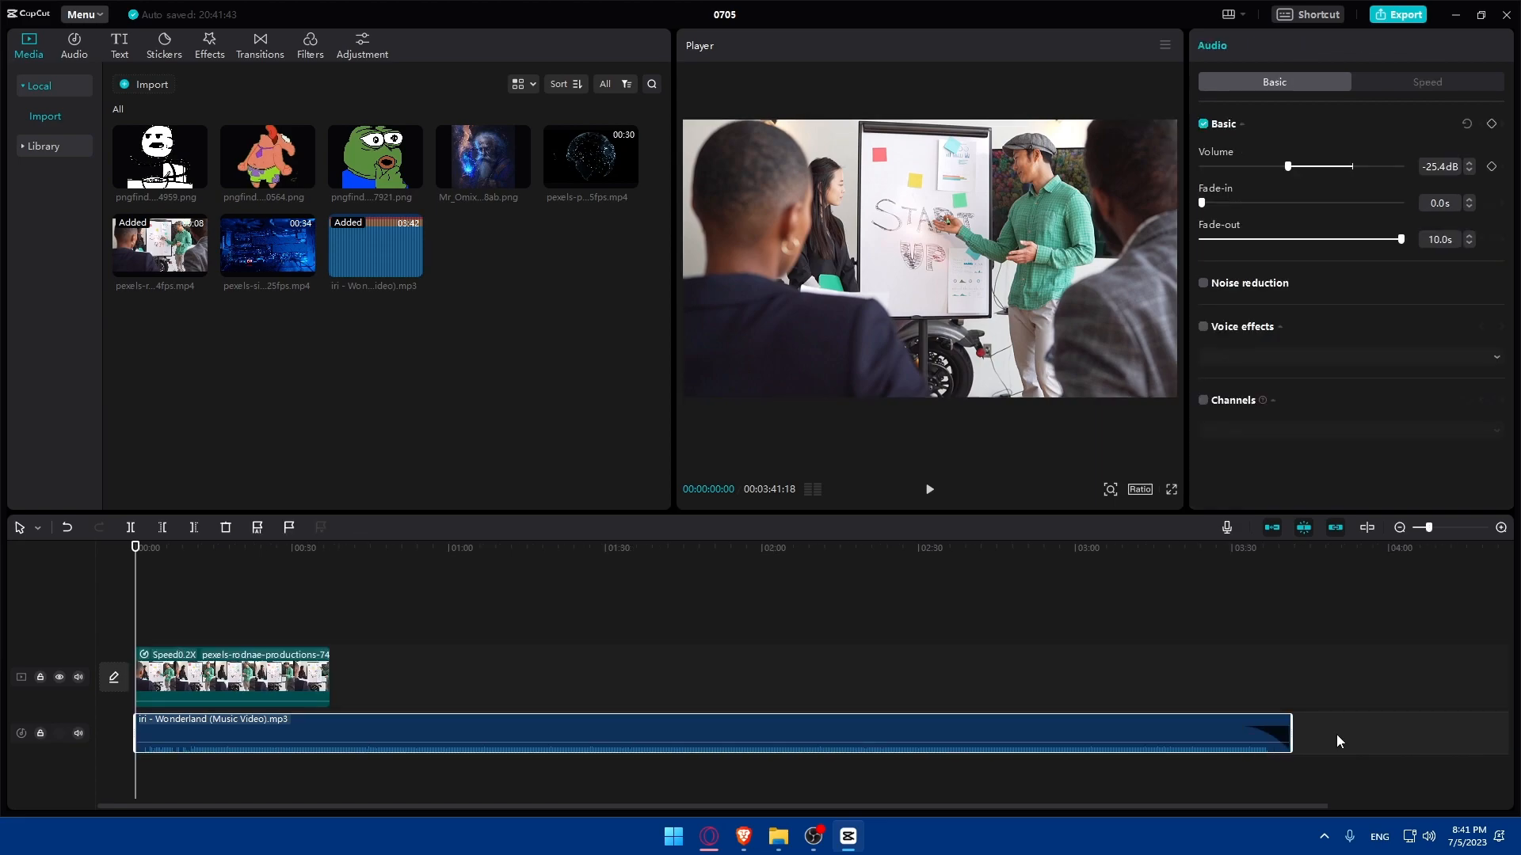
left_click_drag(1291, 729, 332, 722)
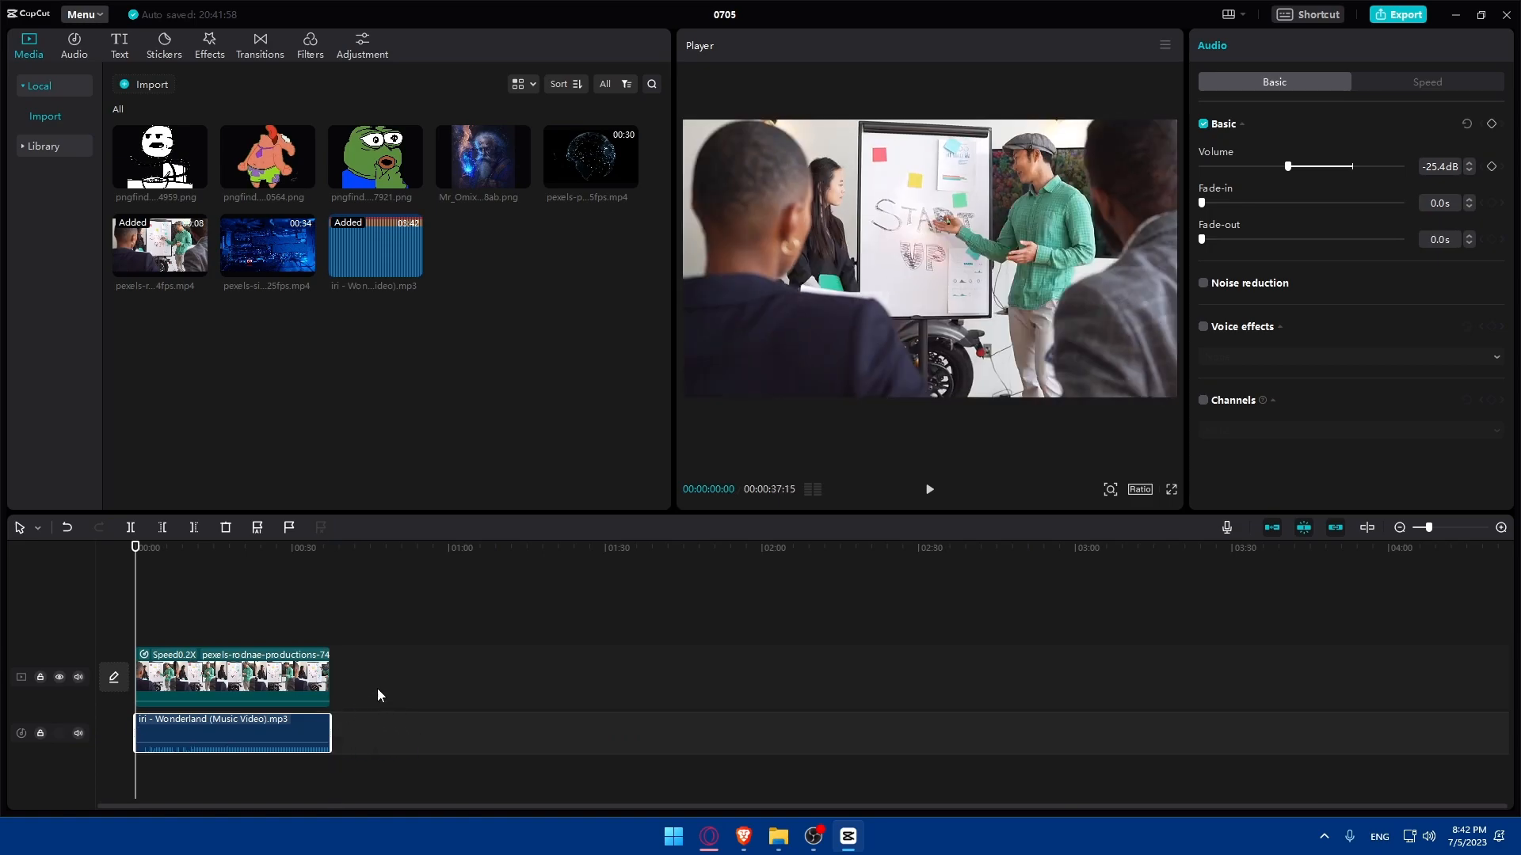
Step: Place the pink starfish image on a track above the meeting clip near the start, and shrink it into the frame's upper-left area
left_click_drag(1428, 528, 1436, 529)
left_click(496, 607)
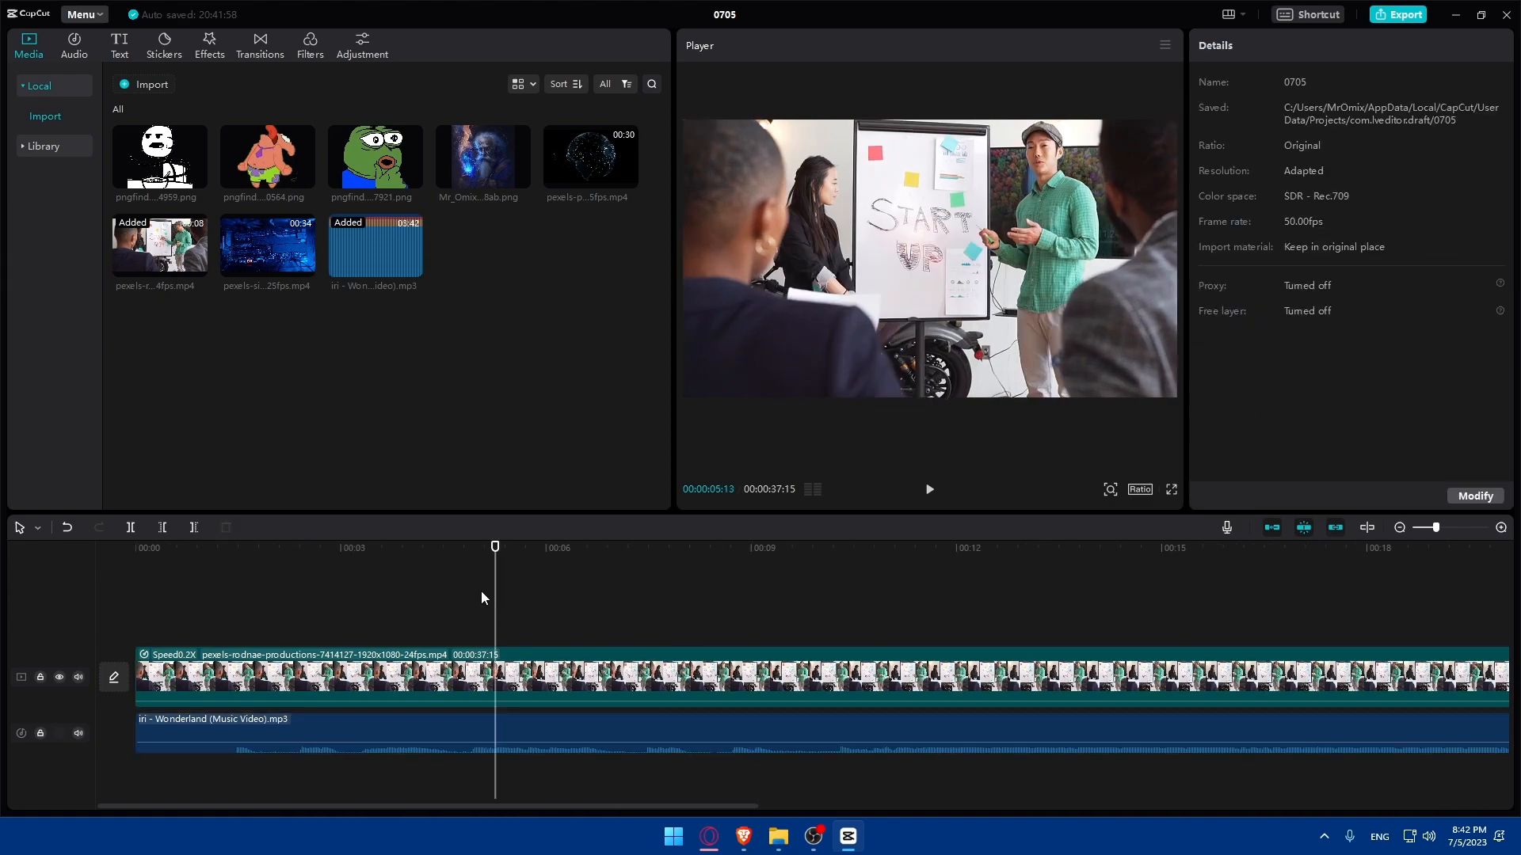
left_click_drag(301, 176, 292, 602)
left_click_drag(1065, 404, 754, 198)
Step: Stack the frog image above the starfish clip, shrink it into the frame's upper-right corner, and move the starfish to X -1572, Y 717
left_click_drag(349, 170, 182, 563)
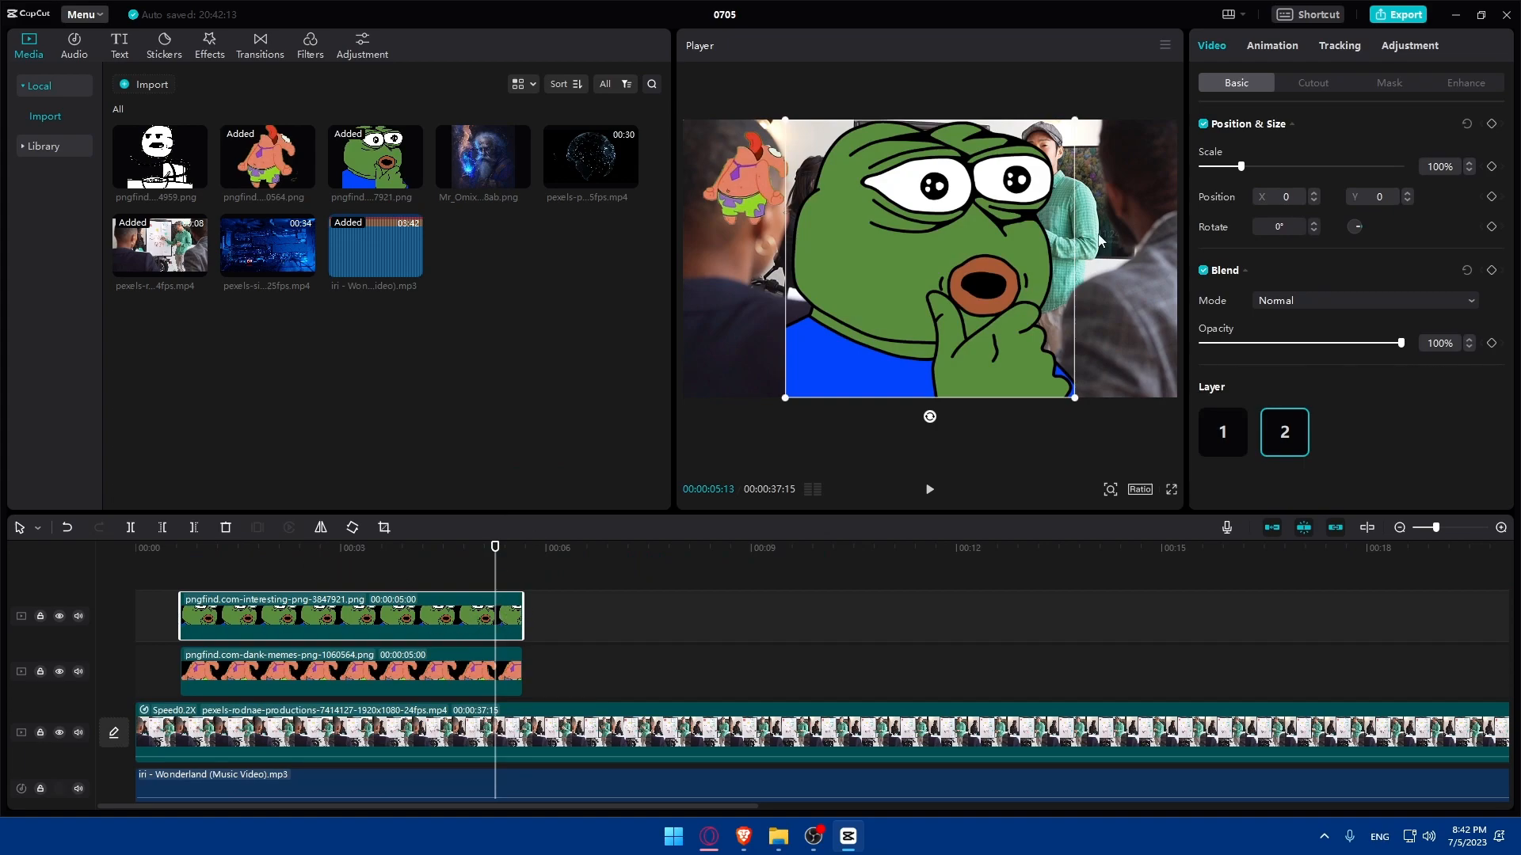
left_click_drag(1074, 400, 1139, 151)
left_click_drag(742, 174, 722, 166)
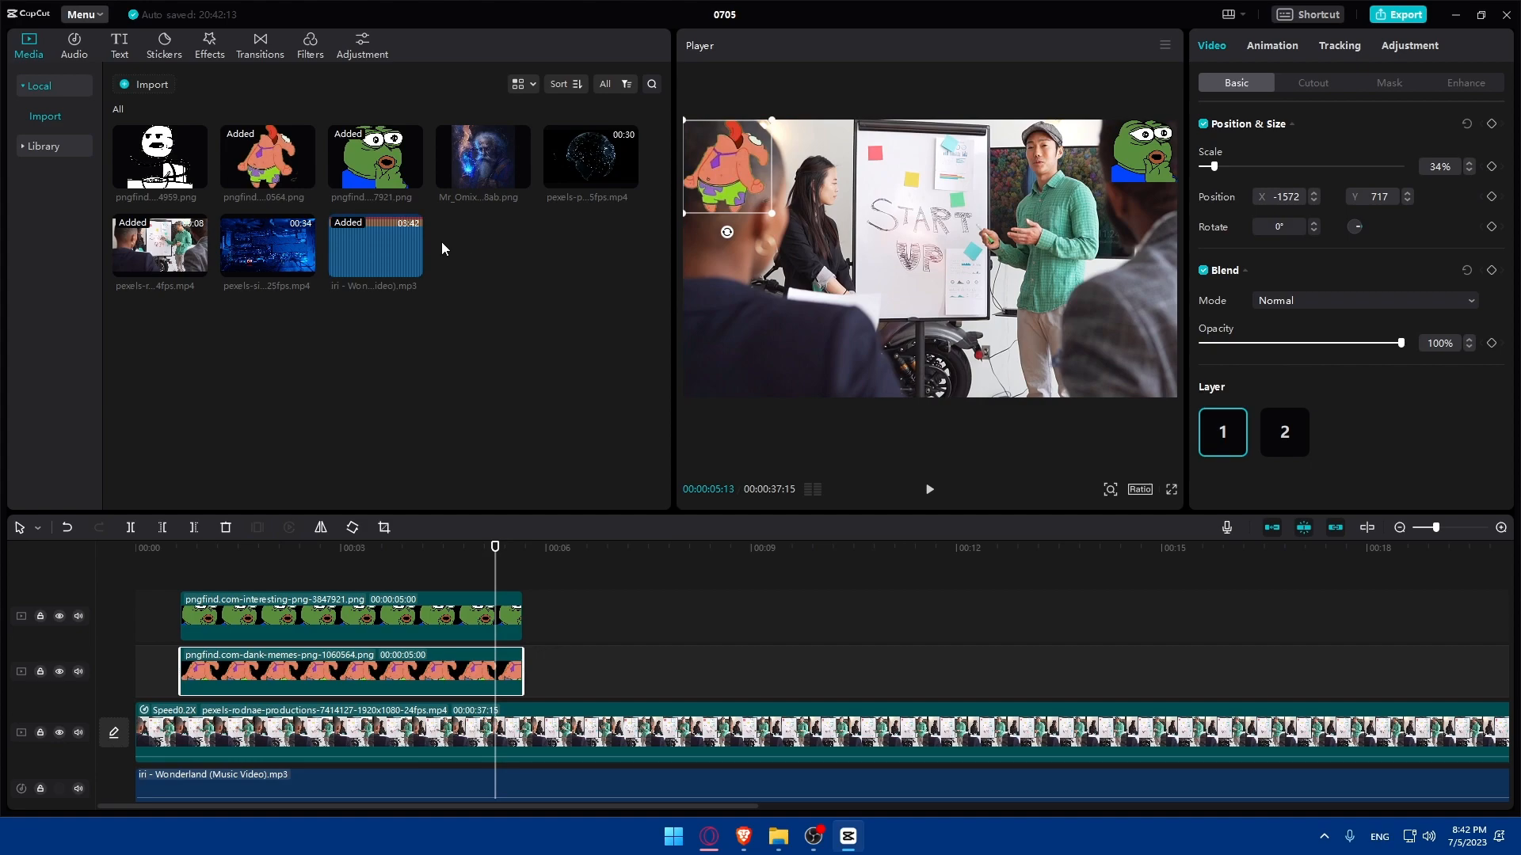
Step: Place the sorcerer image directly after the starfish clip, scale it to 56%, and position it over the whiteboard at X -80, Y 403
left_click_drag(484, 181, 529, 671)
left_click(654, 590)
left_click(973, 325)
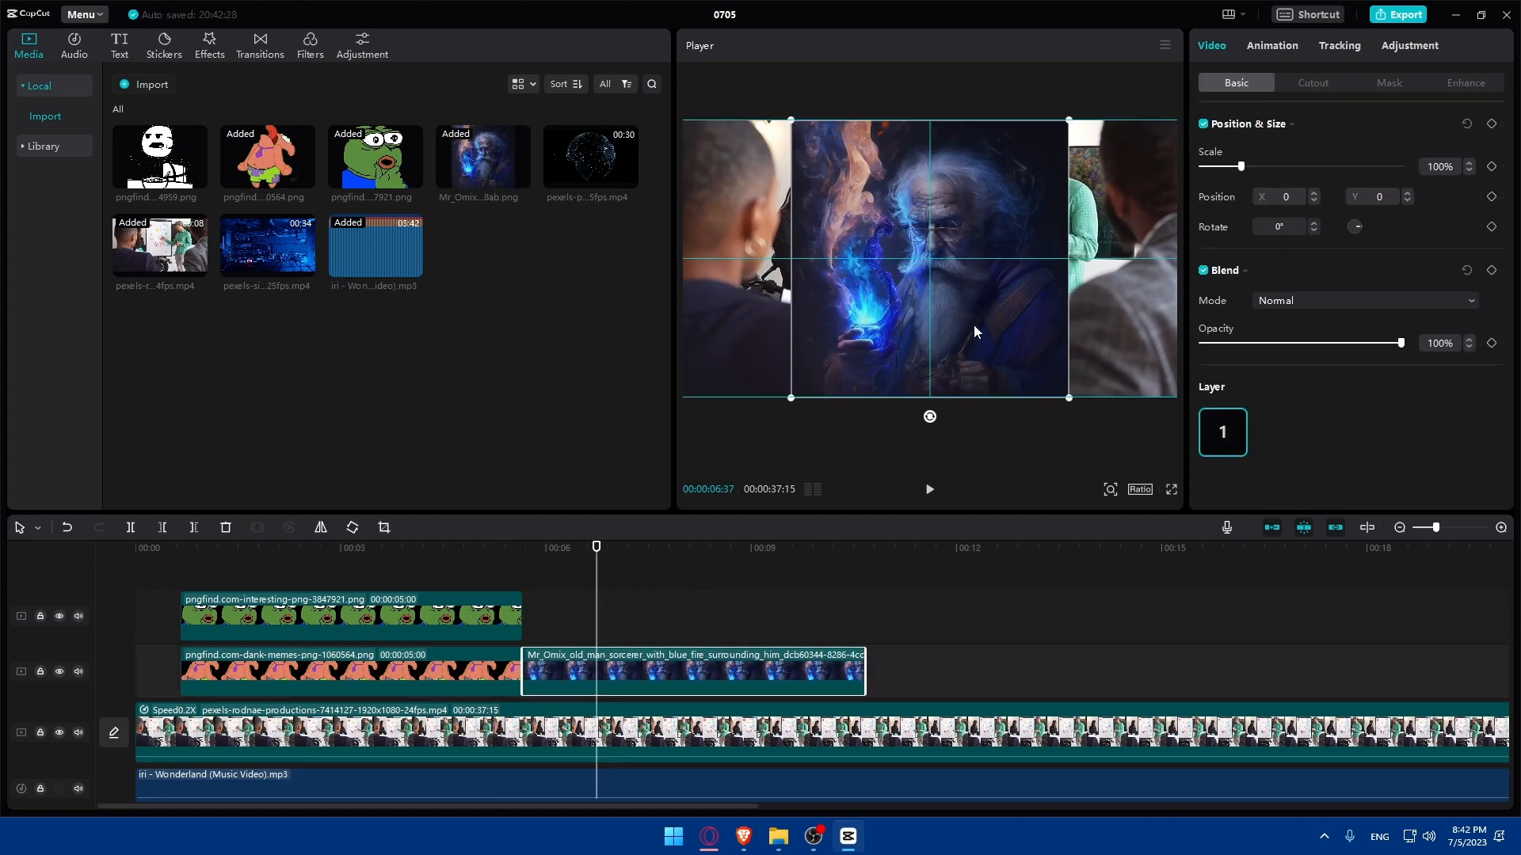
left_click_drag(1057, 391, 915, 216)
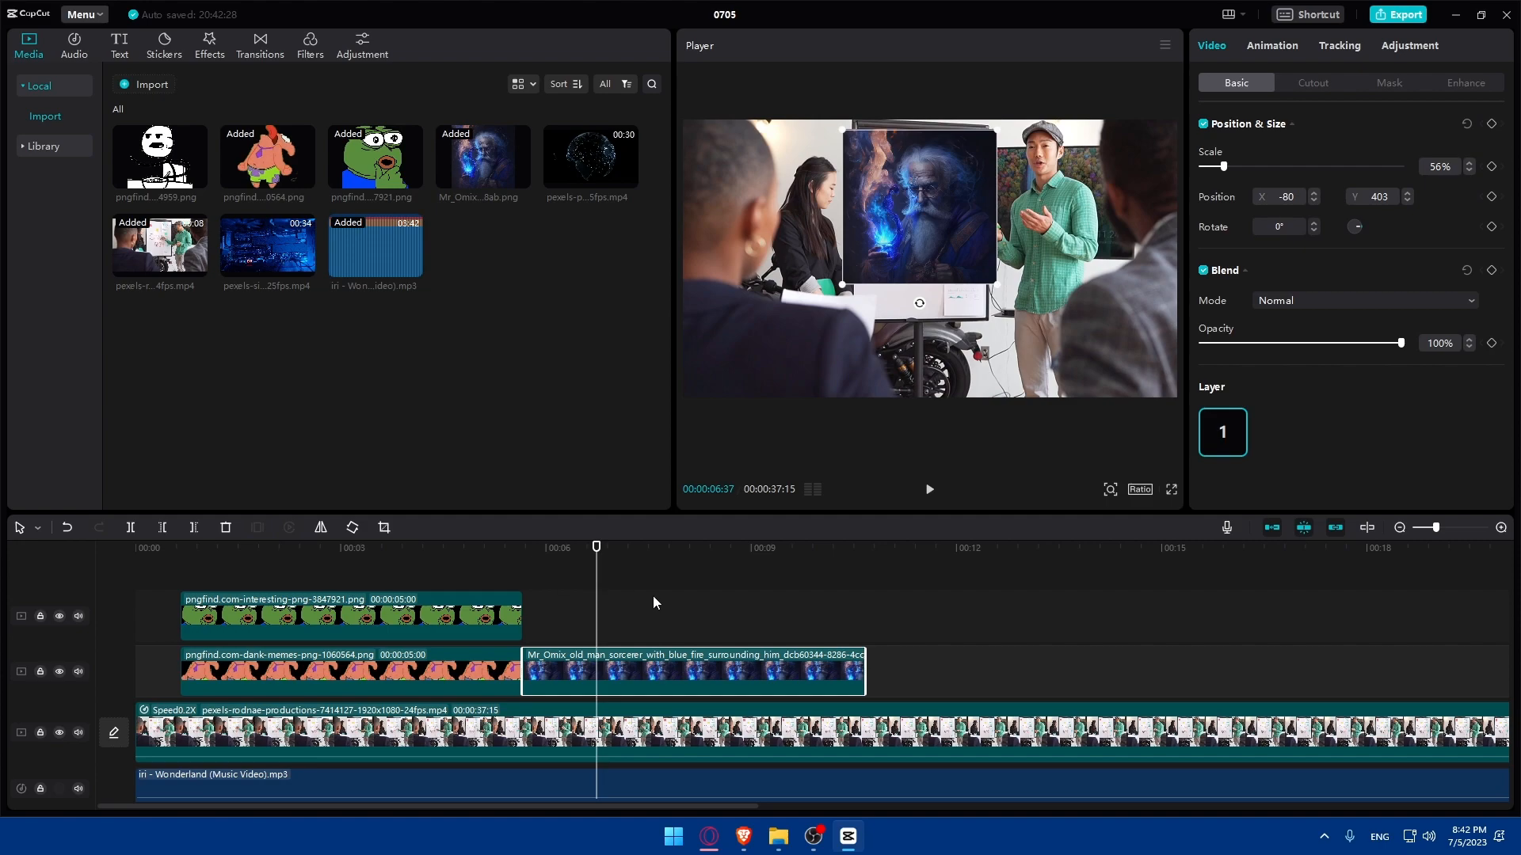
Step: Add a 0.5 s Mix transition between the starfish and sorcerer images and play it back
left_click(524, 597)
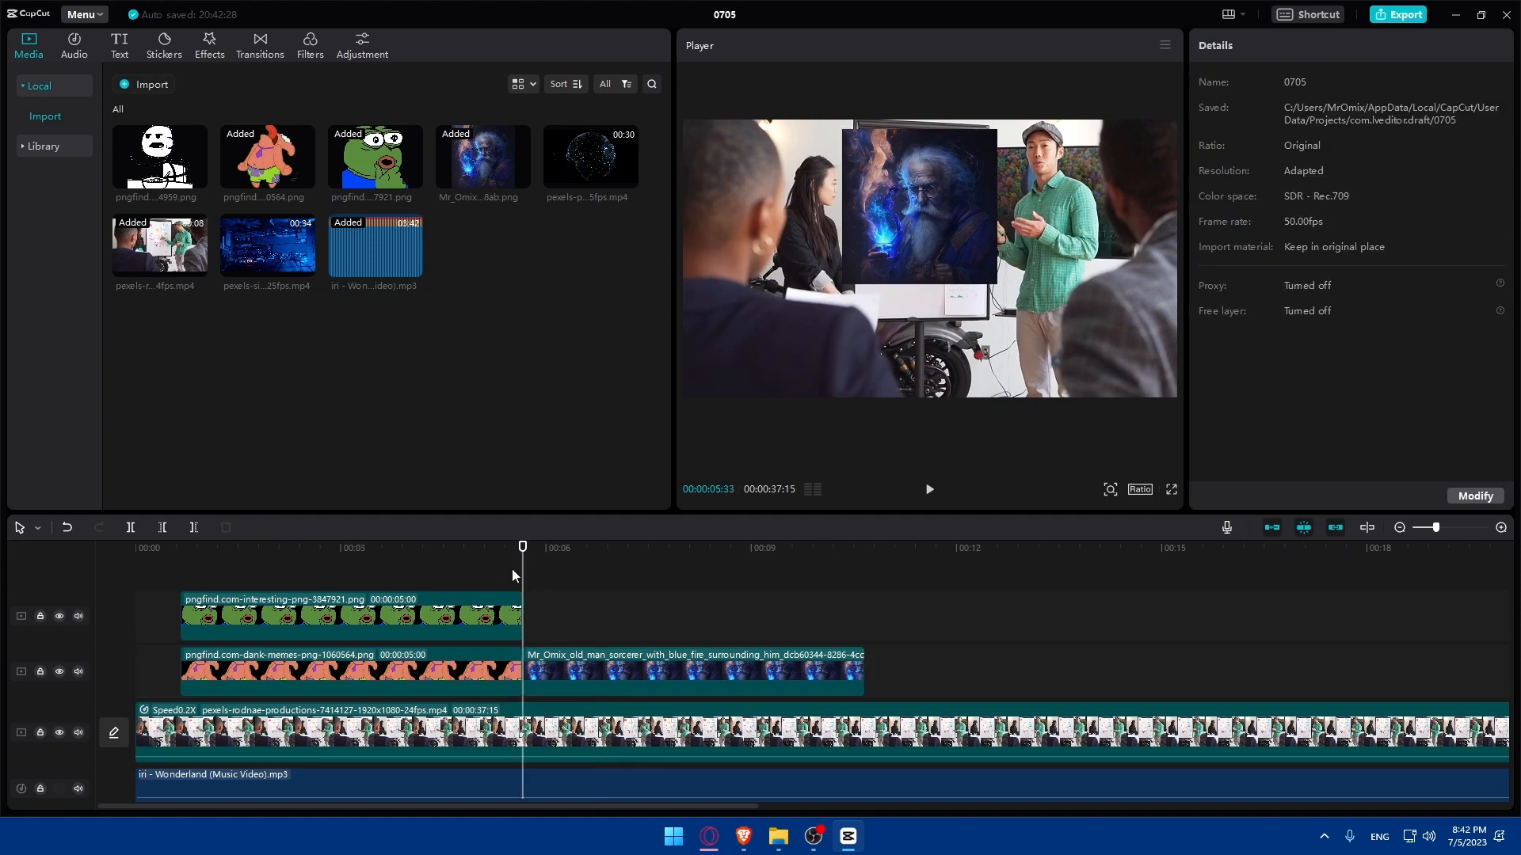
left_click(242, 44)
left_click_drag(226, 127, 523, 678)
left_click(861, 455)
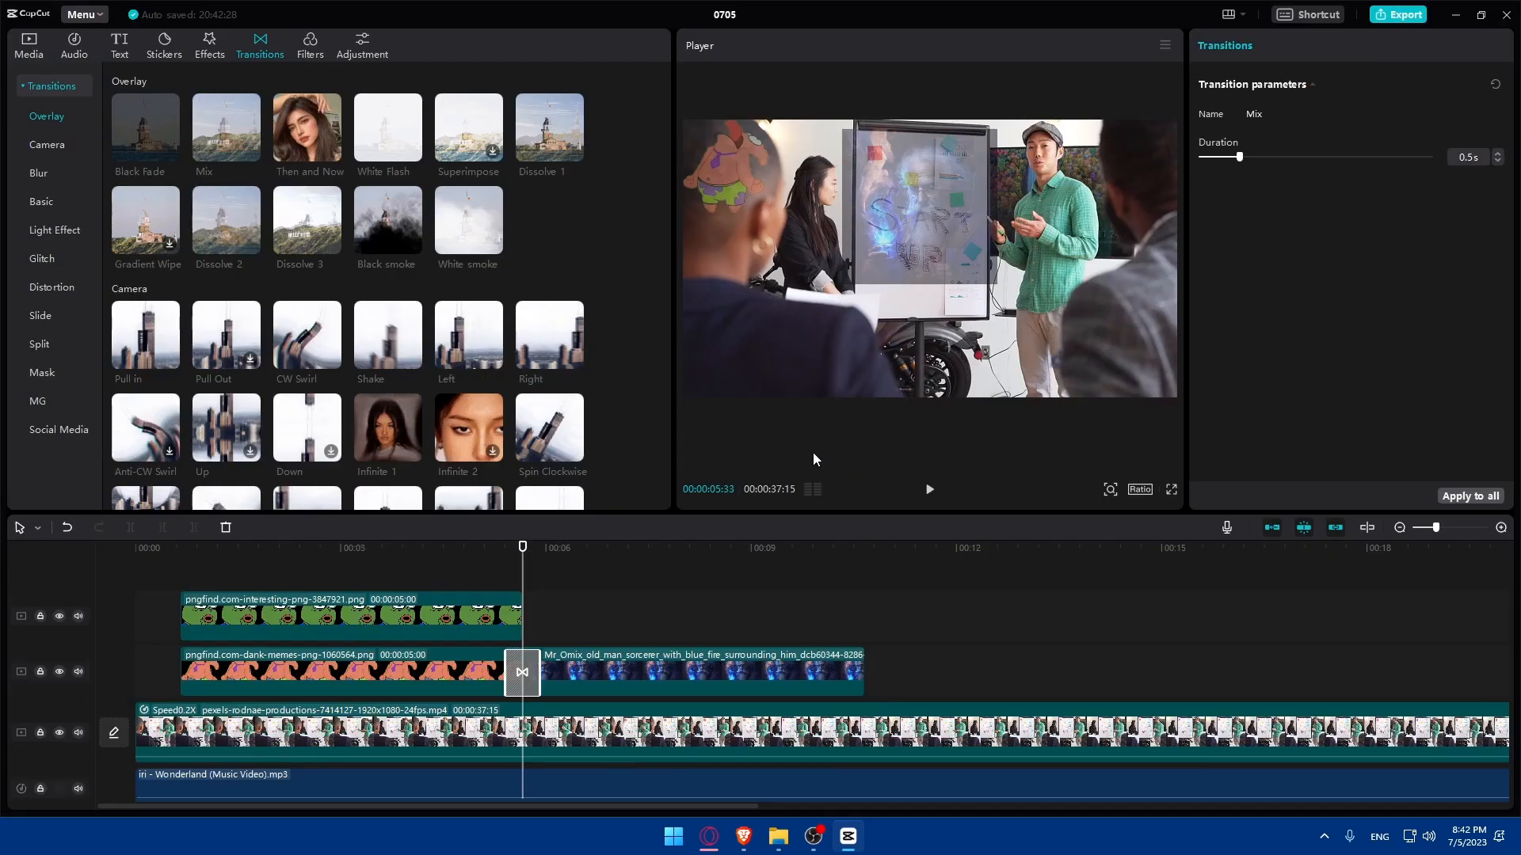
left_click(512, 566)
left_click(930, 493)
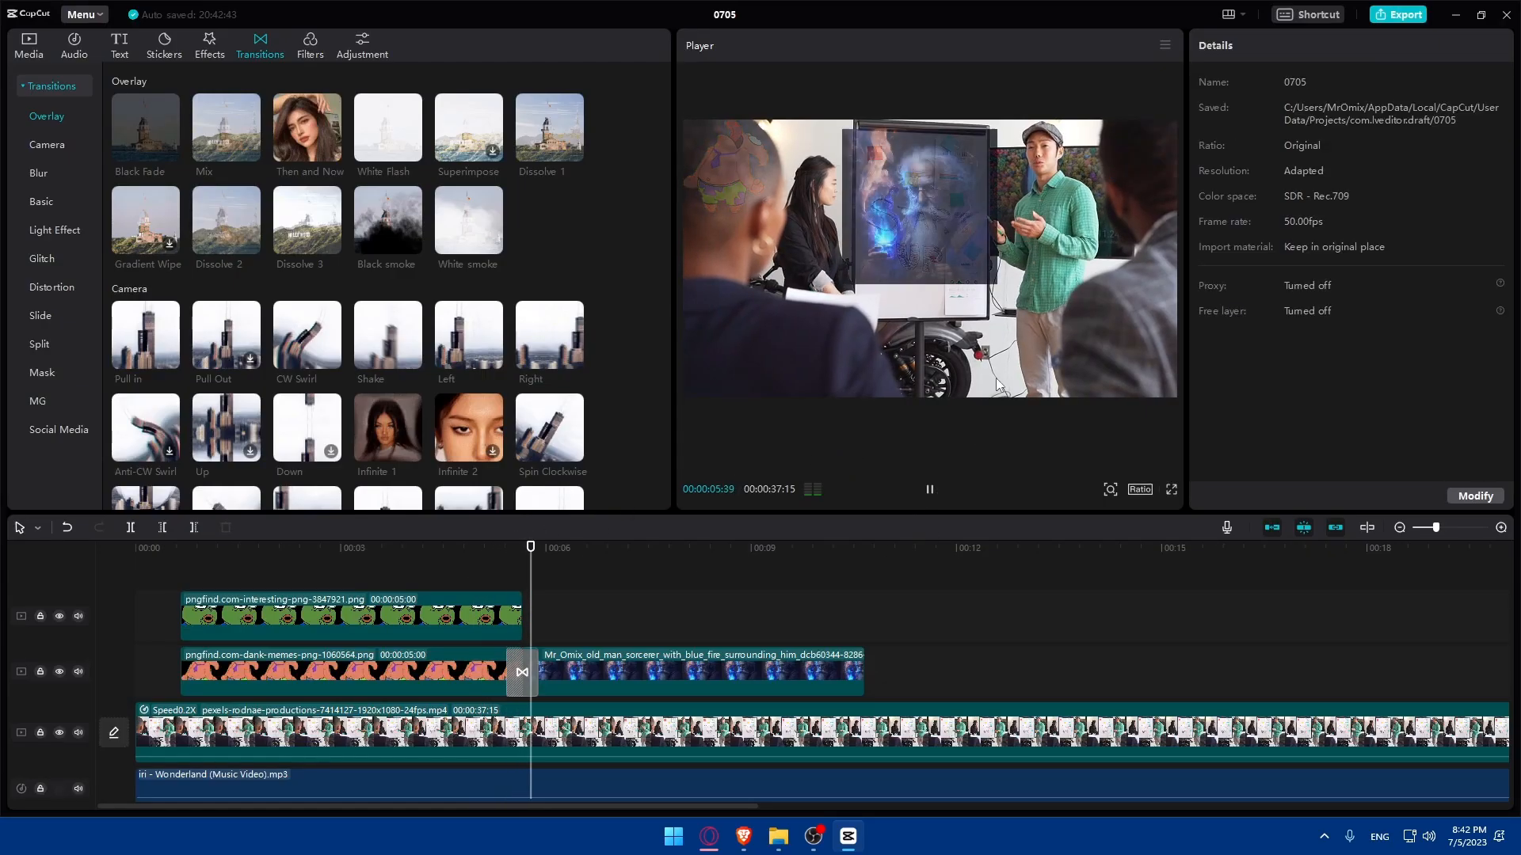
left_click(933, 490)
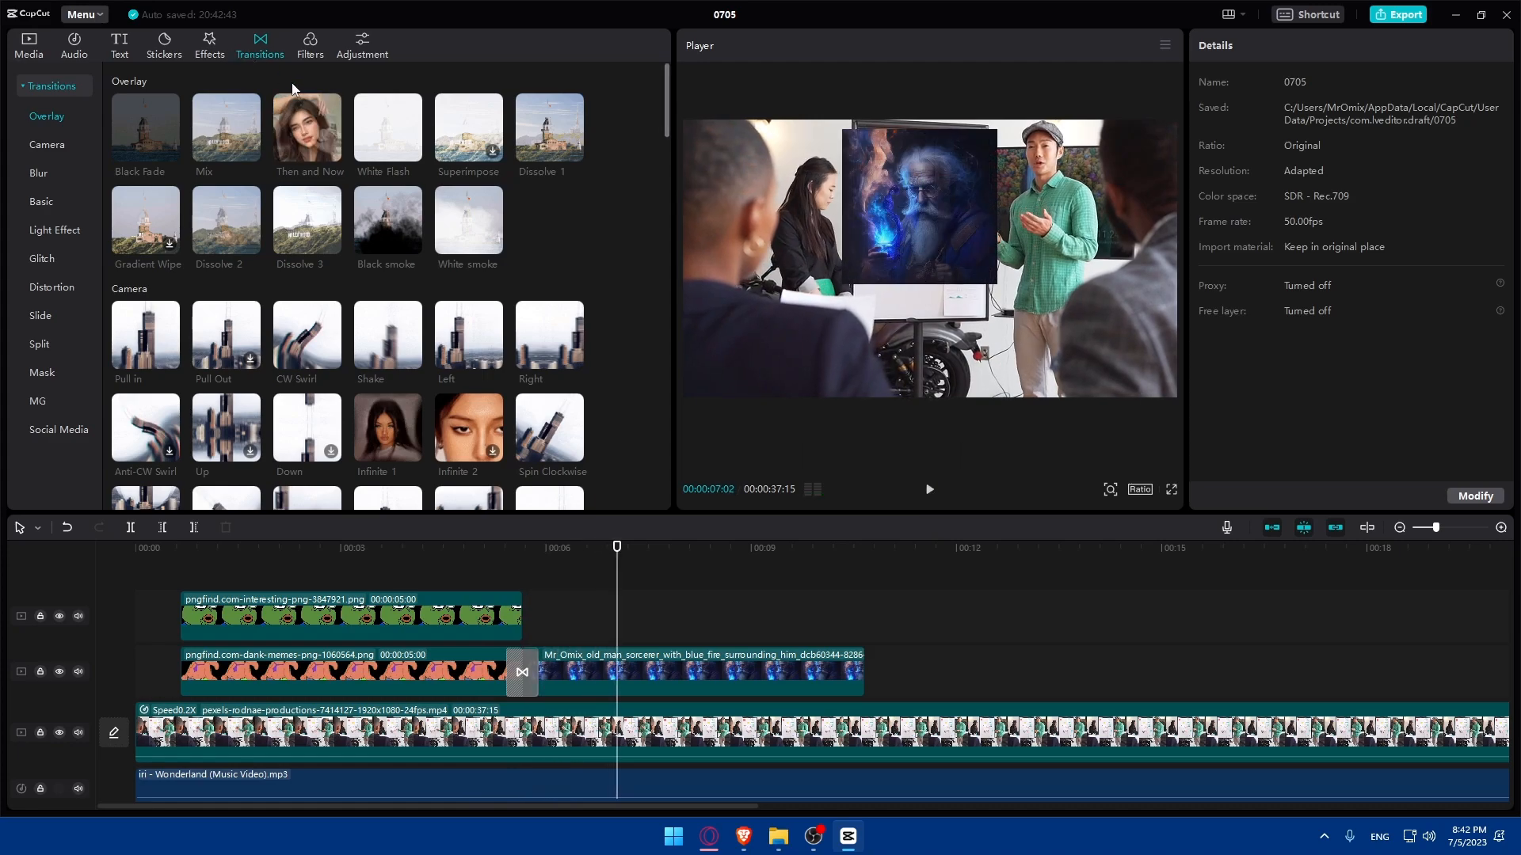
Step: Preview the Low Quality video effect and place it on a track above the images, aligned with the start of the frog clip
left_click(218, 49)
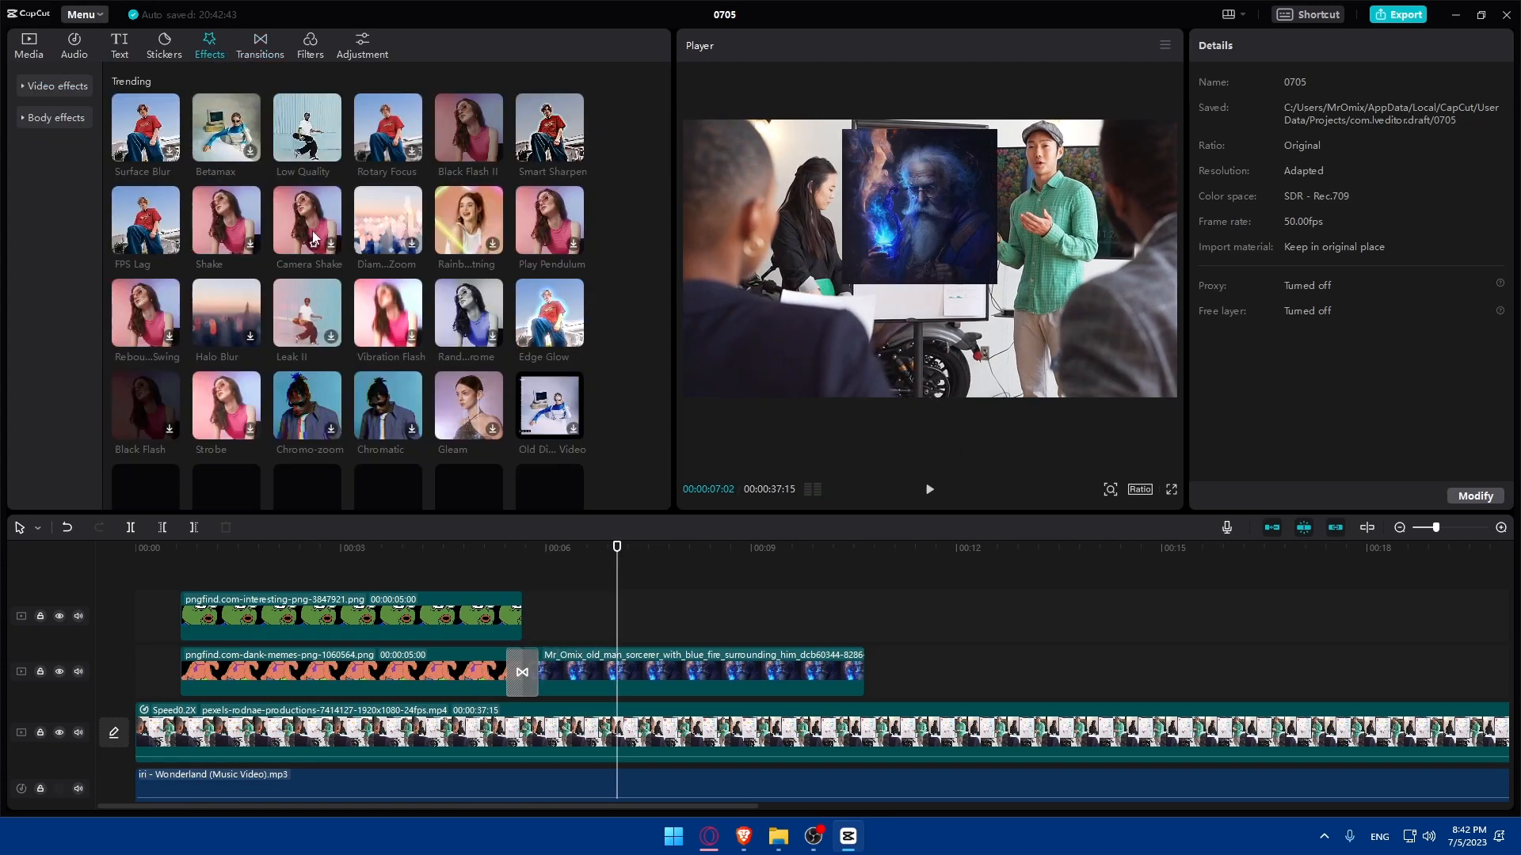
left_click(550, 420)
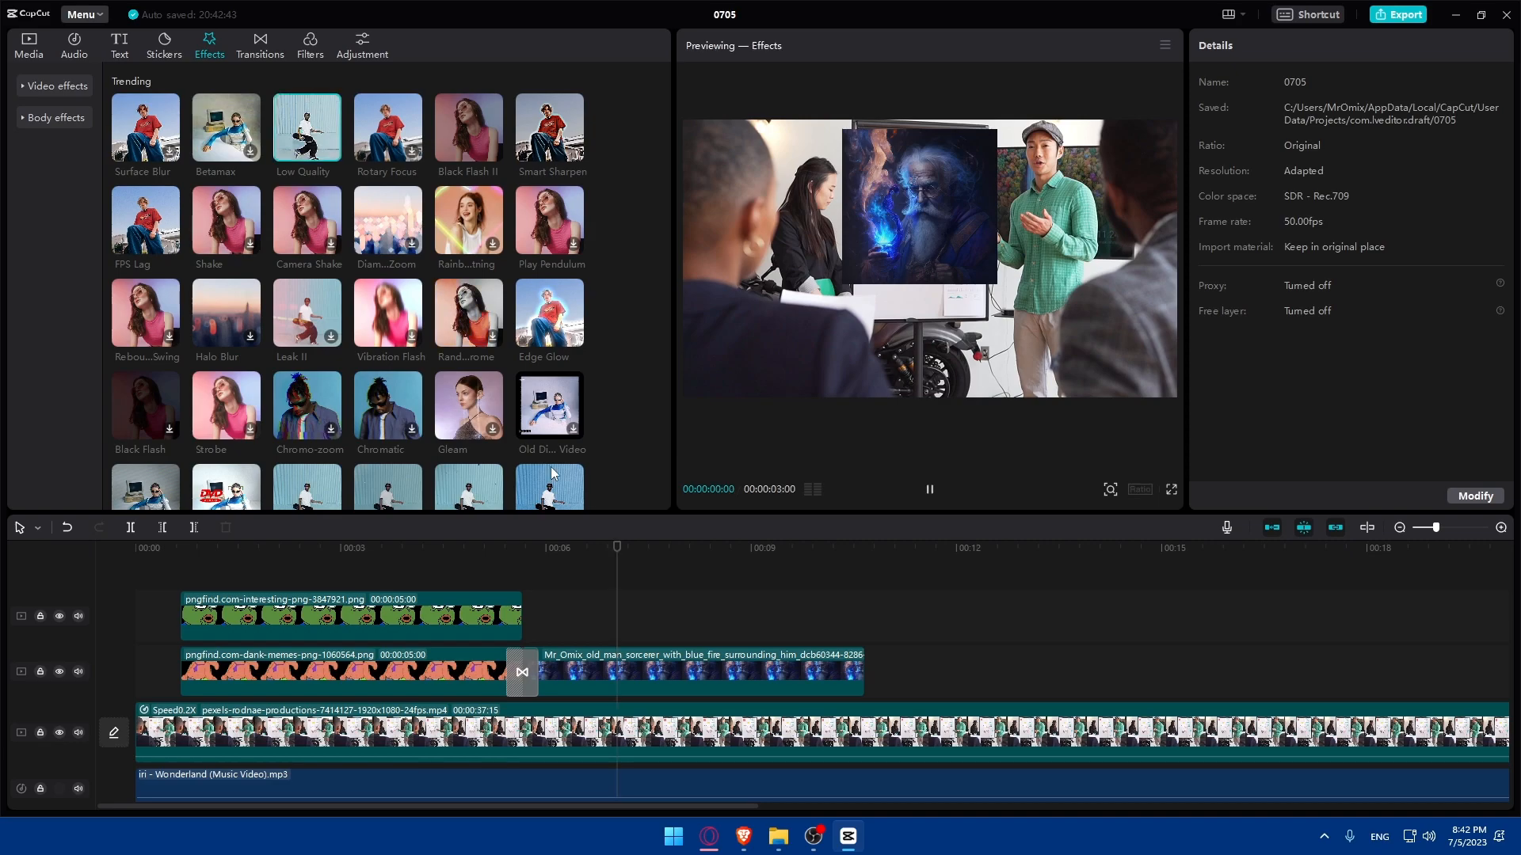
scroll(547, 396, "down", 2)
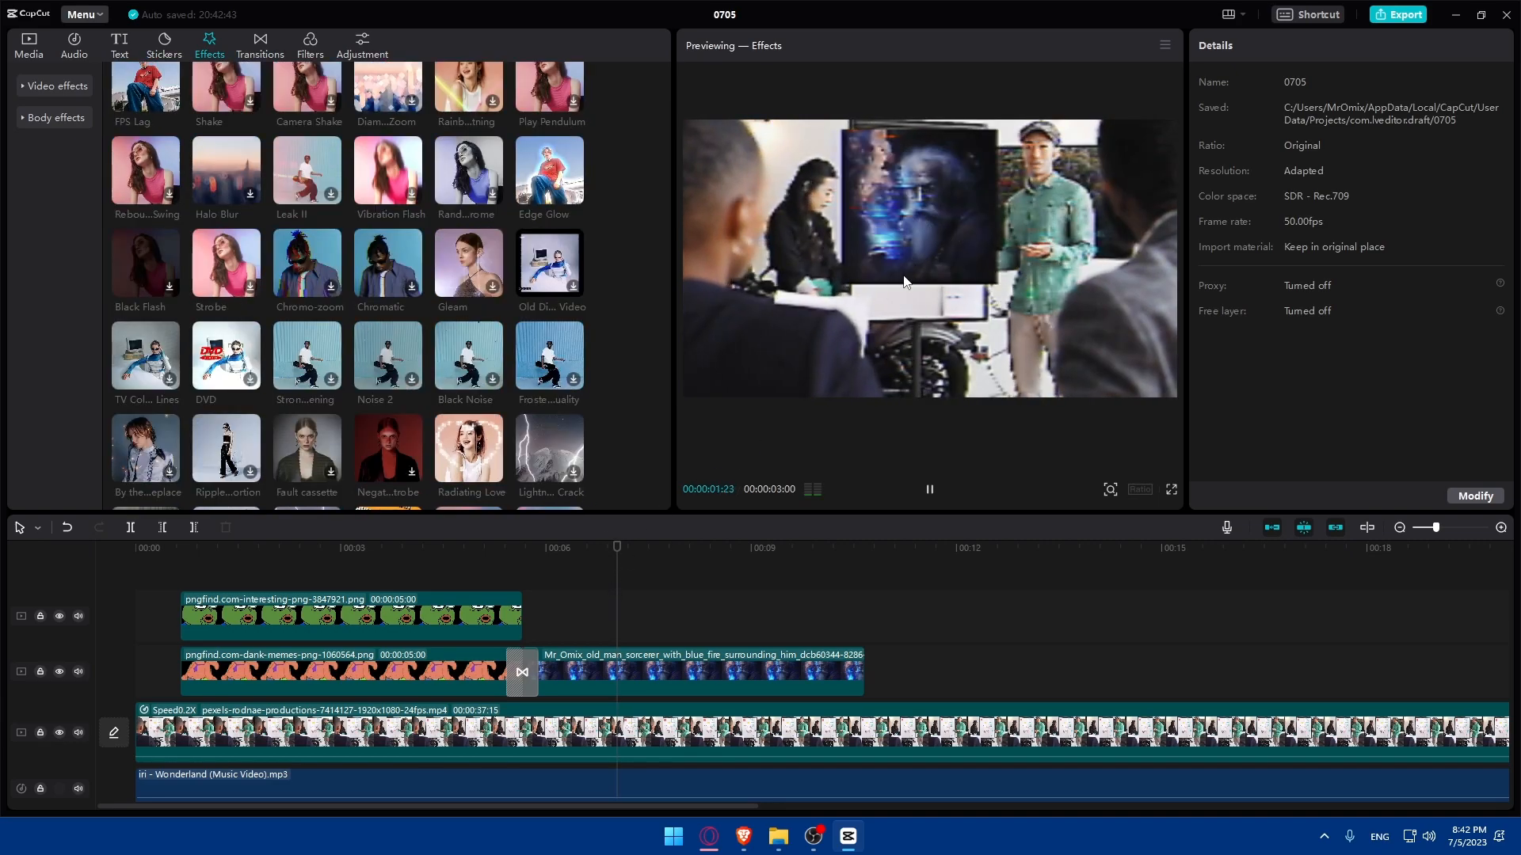
scroll(630, 580, "down", 2)
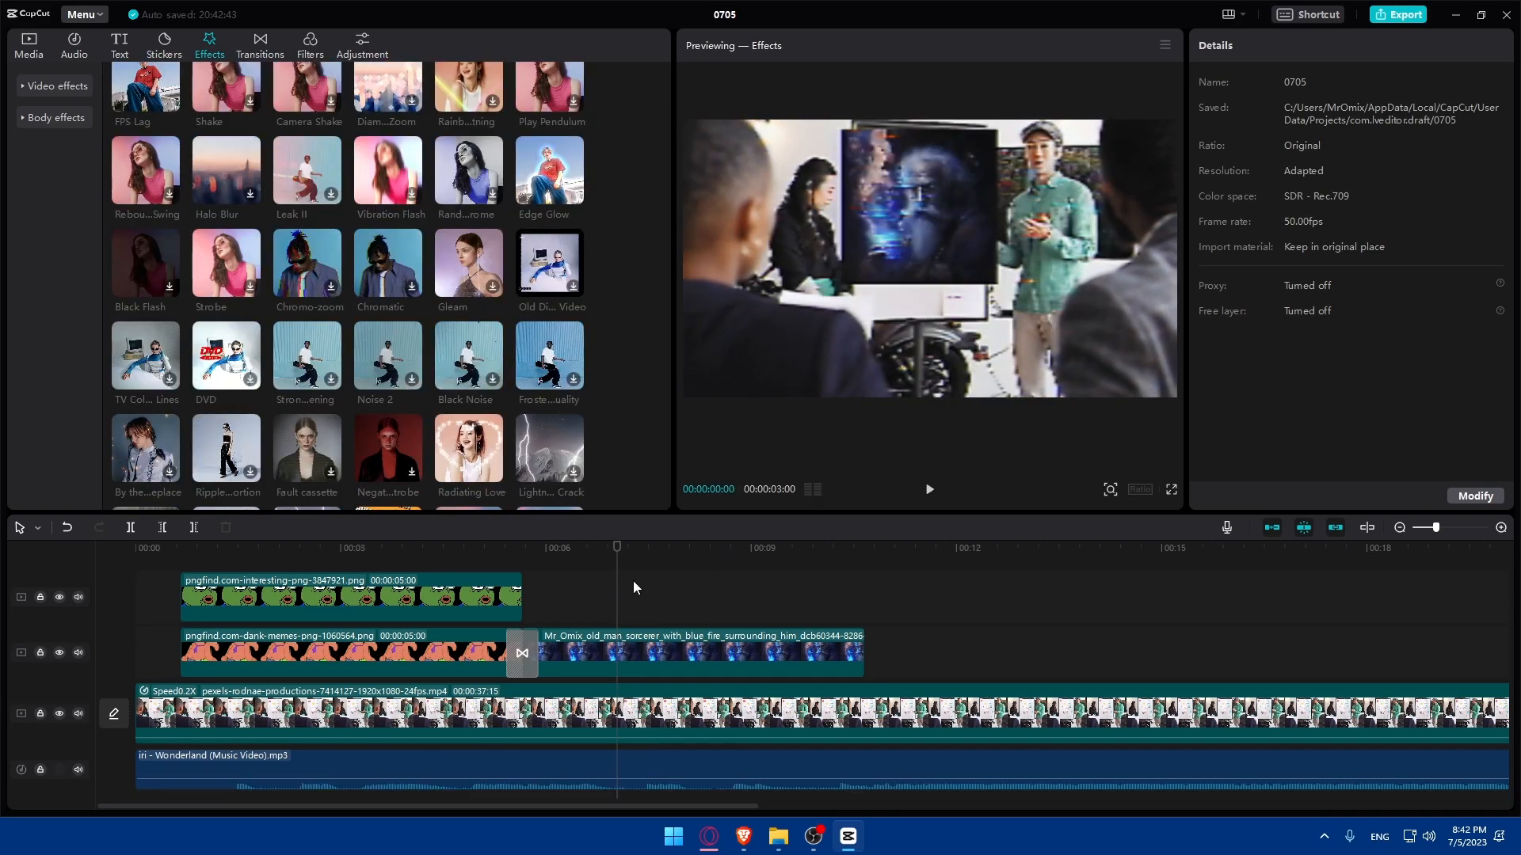
scroll(718, 612, "up", 2)
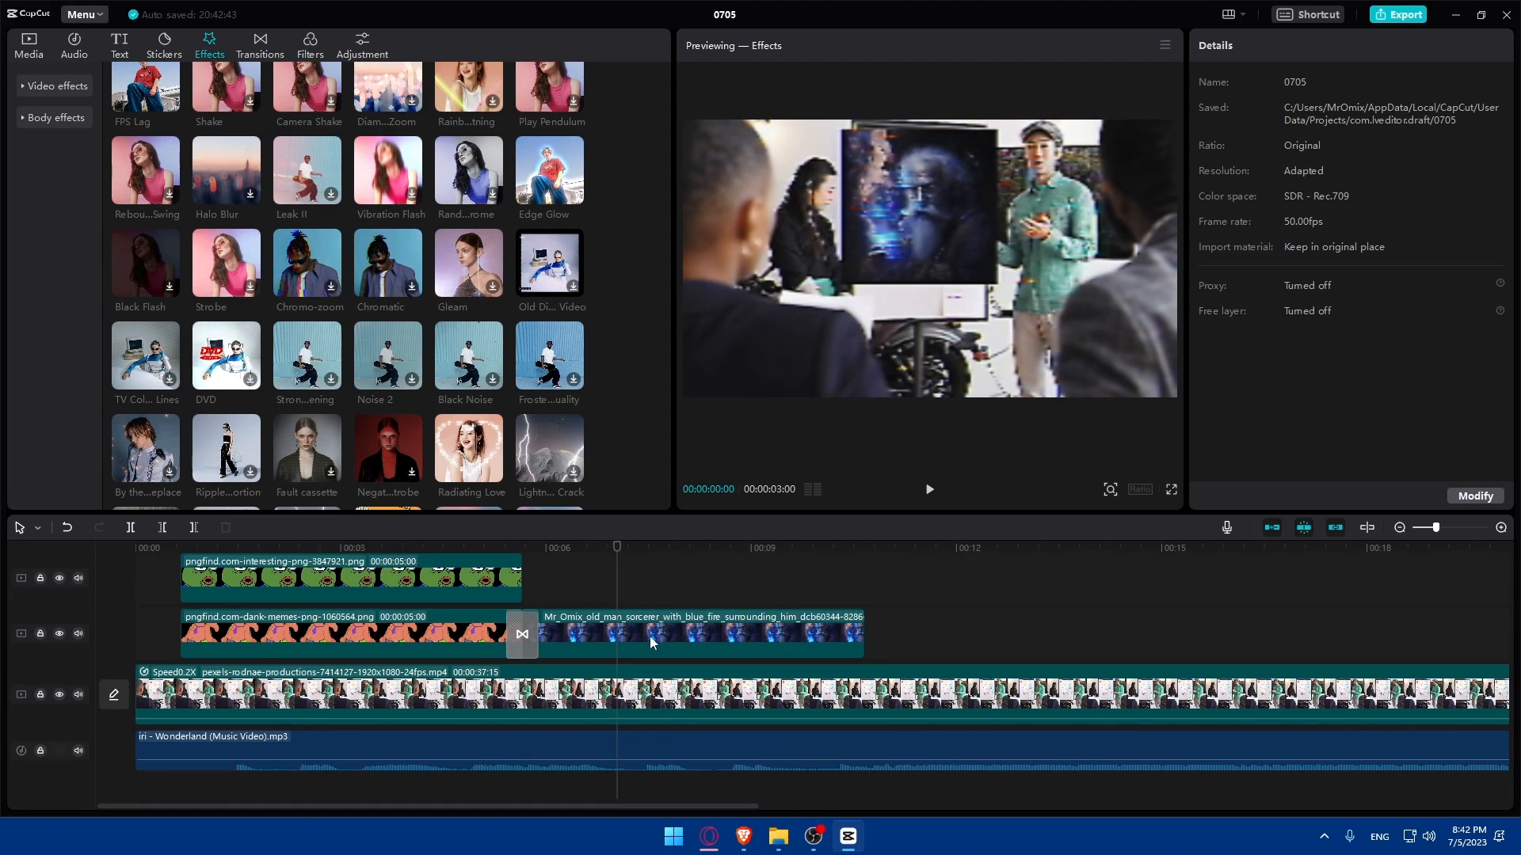
left_click(975, 621)
left_click(704, 590)
left_click(597, 584)
left_click_drag(597, 576, 238, 612)
scroll(332, 158, "up", 3)
left_click(331, 151)
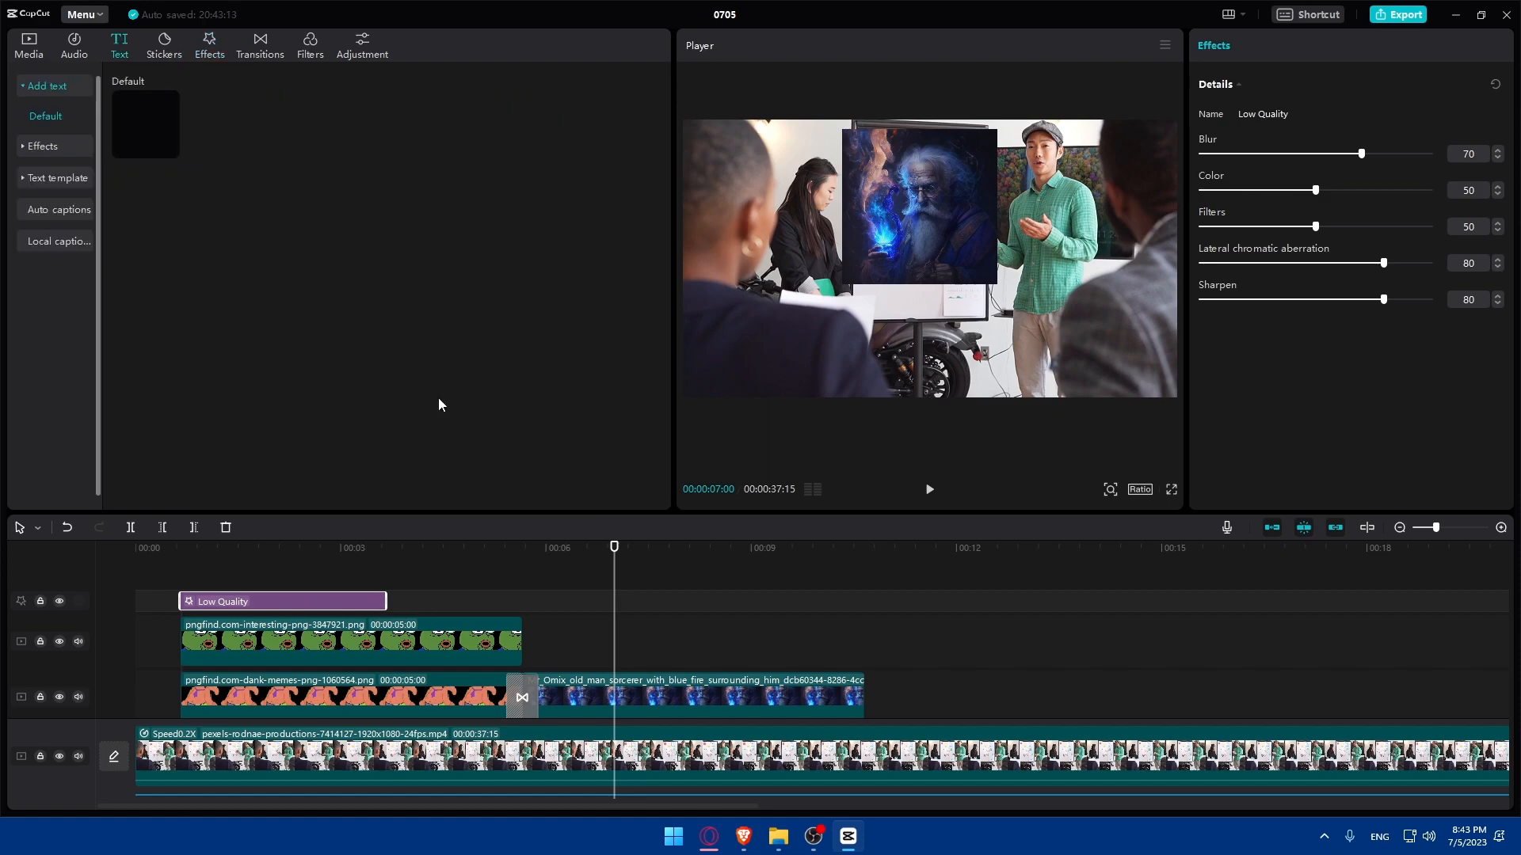
Step: Add a default text clip at the timeline's start, shorten it to end where the Low Quality effect begins, and enter "Hello and welcome"
left_click_drag(144, 127, 234, 638)
left_click_drag(349, 636, 155, 636)
left_click_drag(1258, 126, 1186, 125)
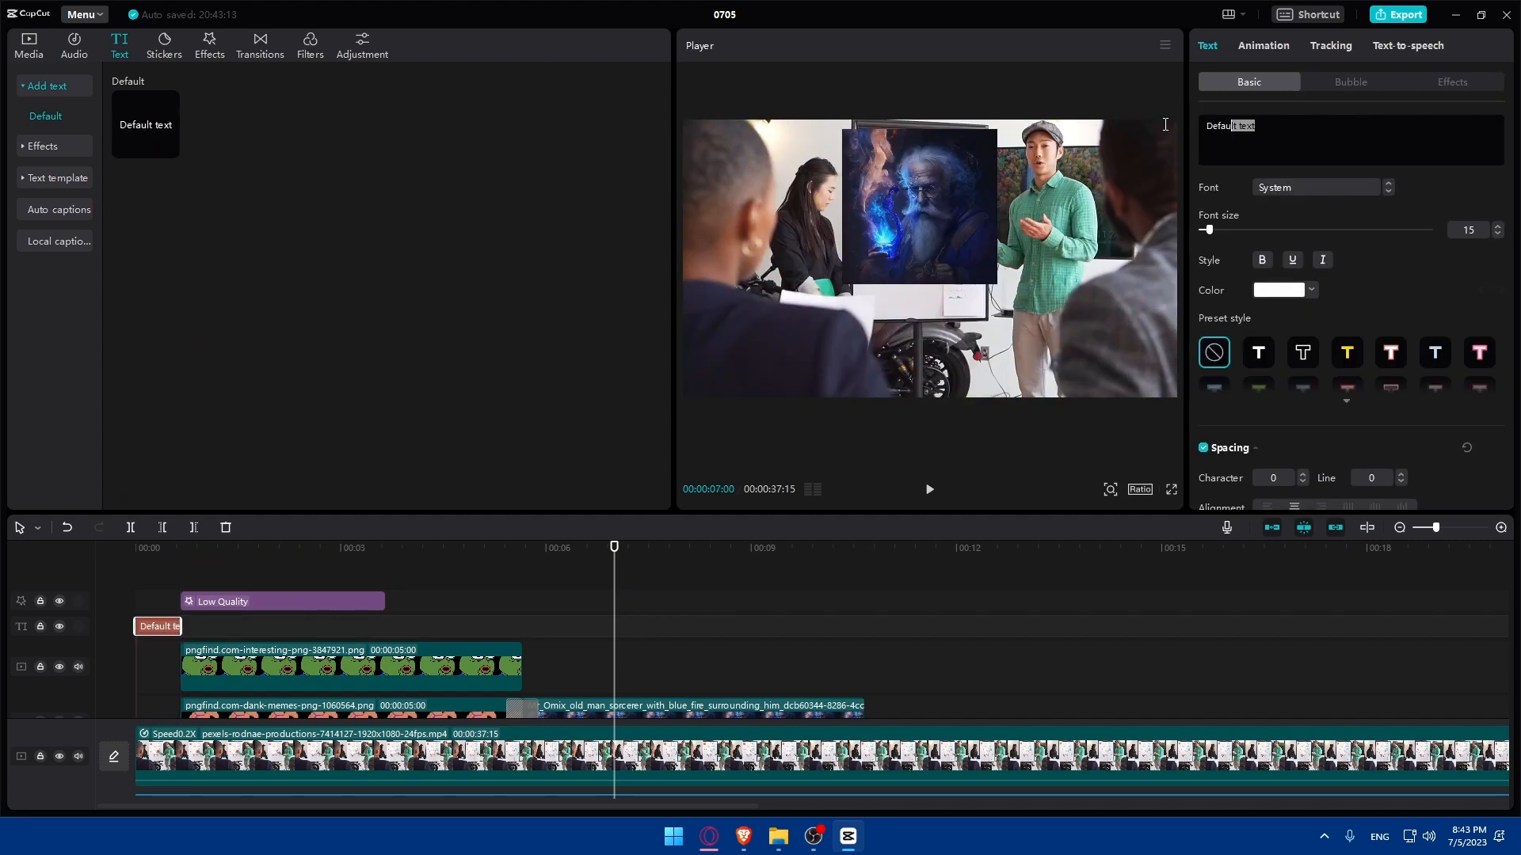
type("Hello and welcome")
Step: Give the text the Flipping entrance animation, extend its clip to about 2 seconds, and set the animation duration to 2.0 s
left_click(1266, 49)
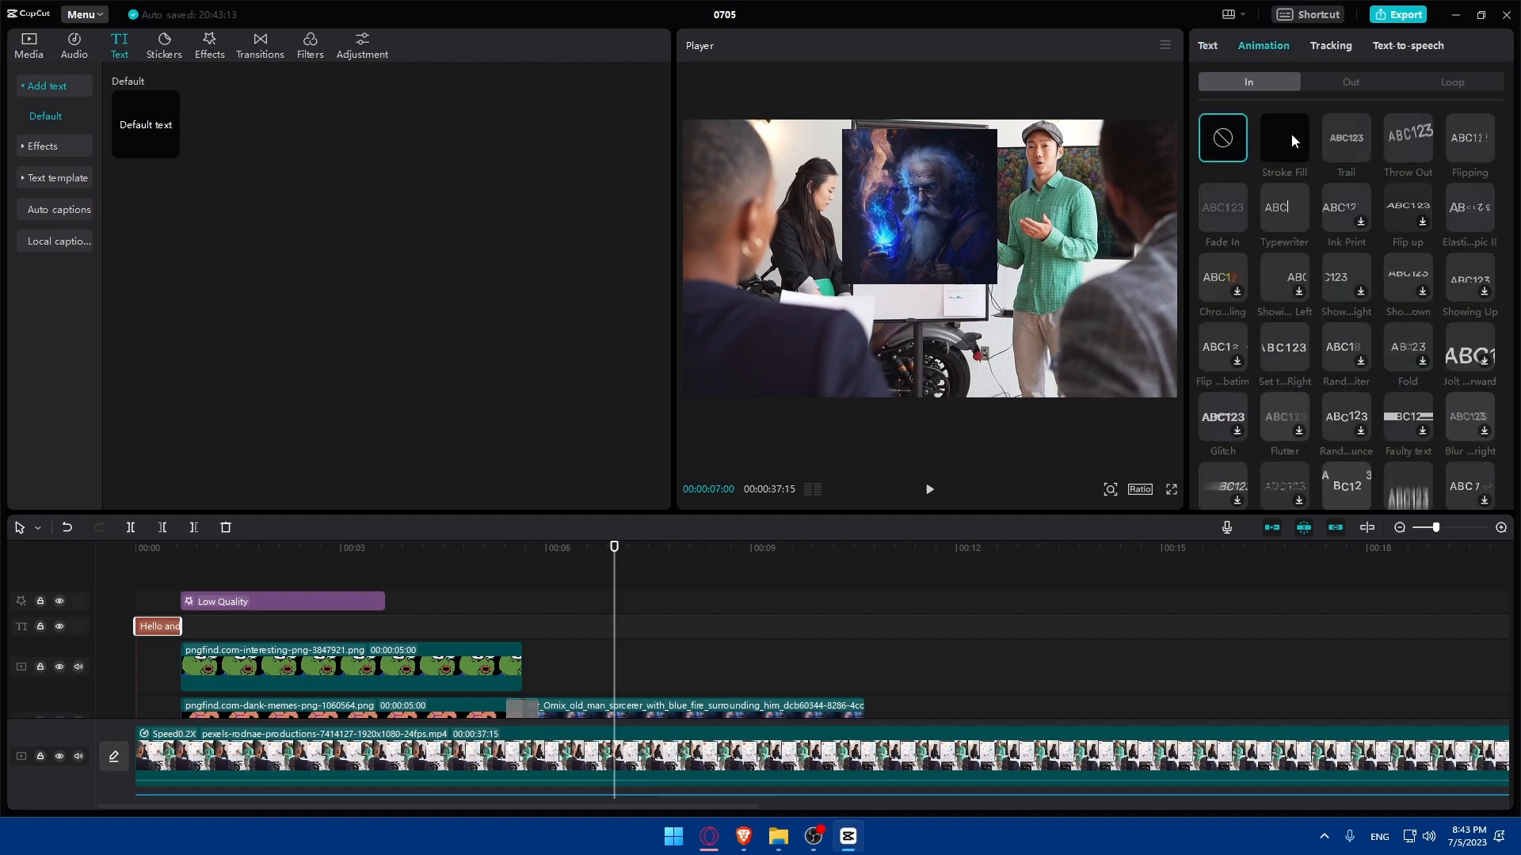
left_click(1471, 144)
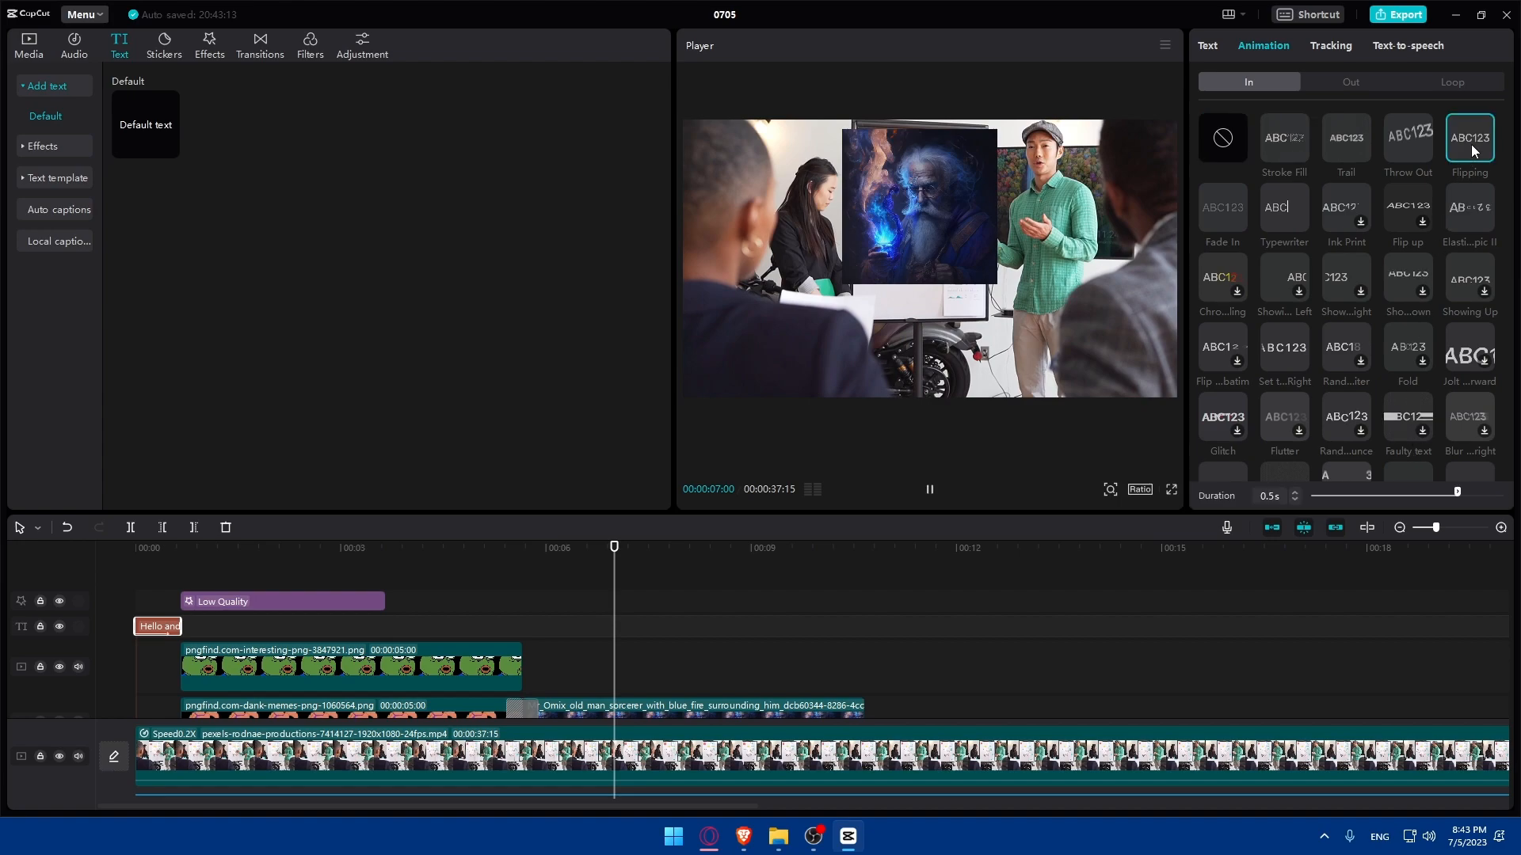
left_click_drag(1458, 492, 1503, 491)
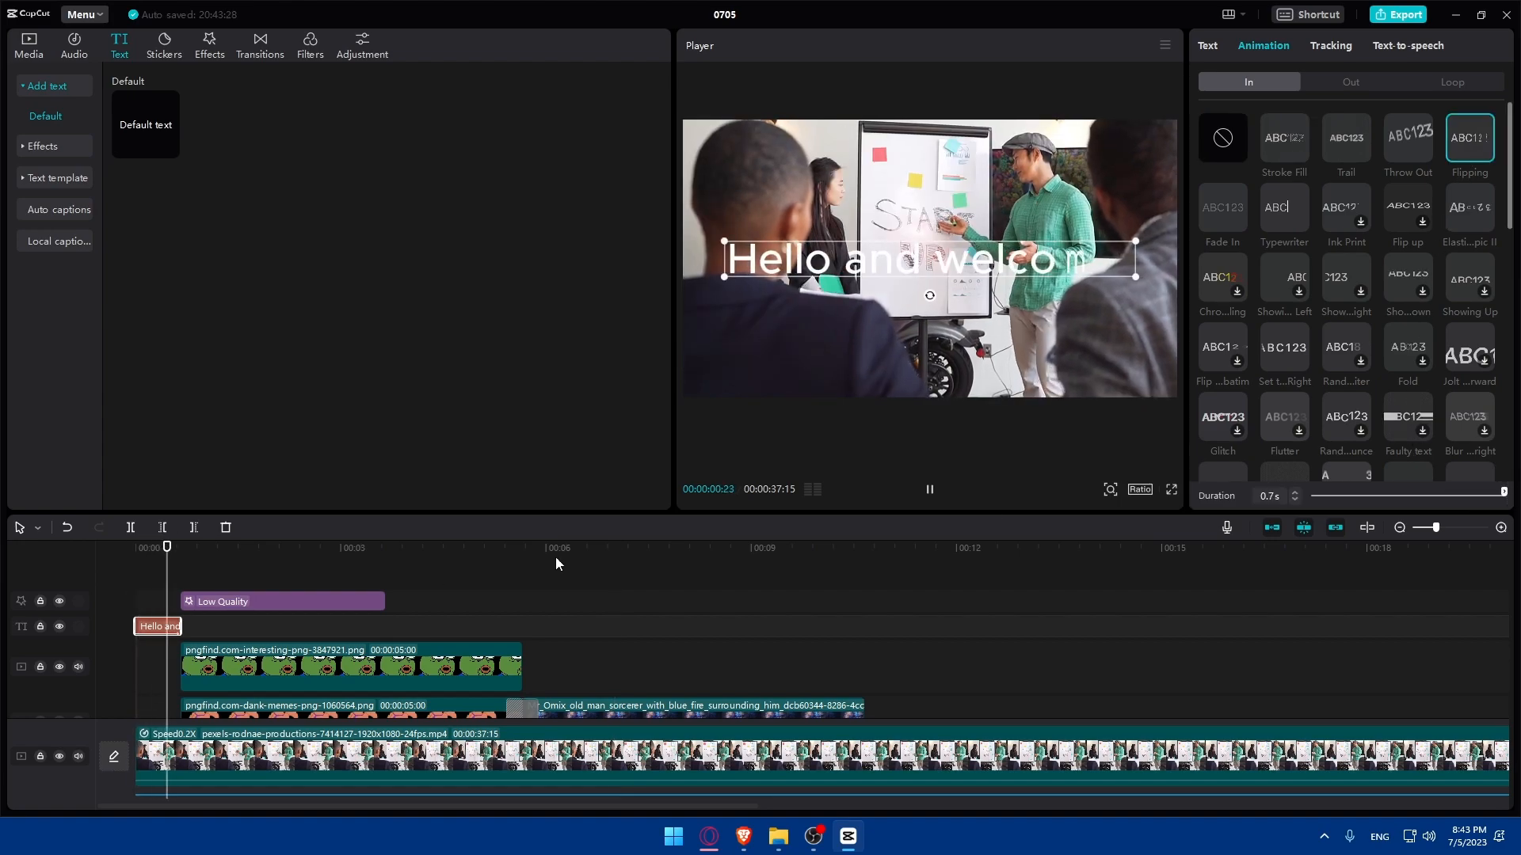
left_click_drag(180, 624, 270, 626)
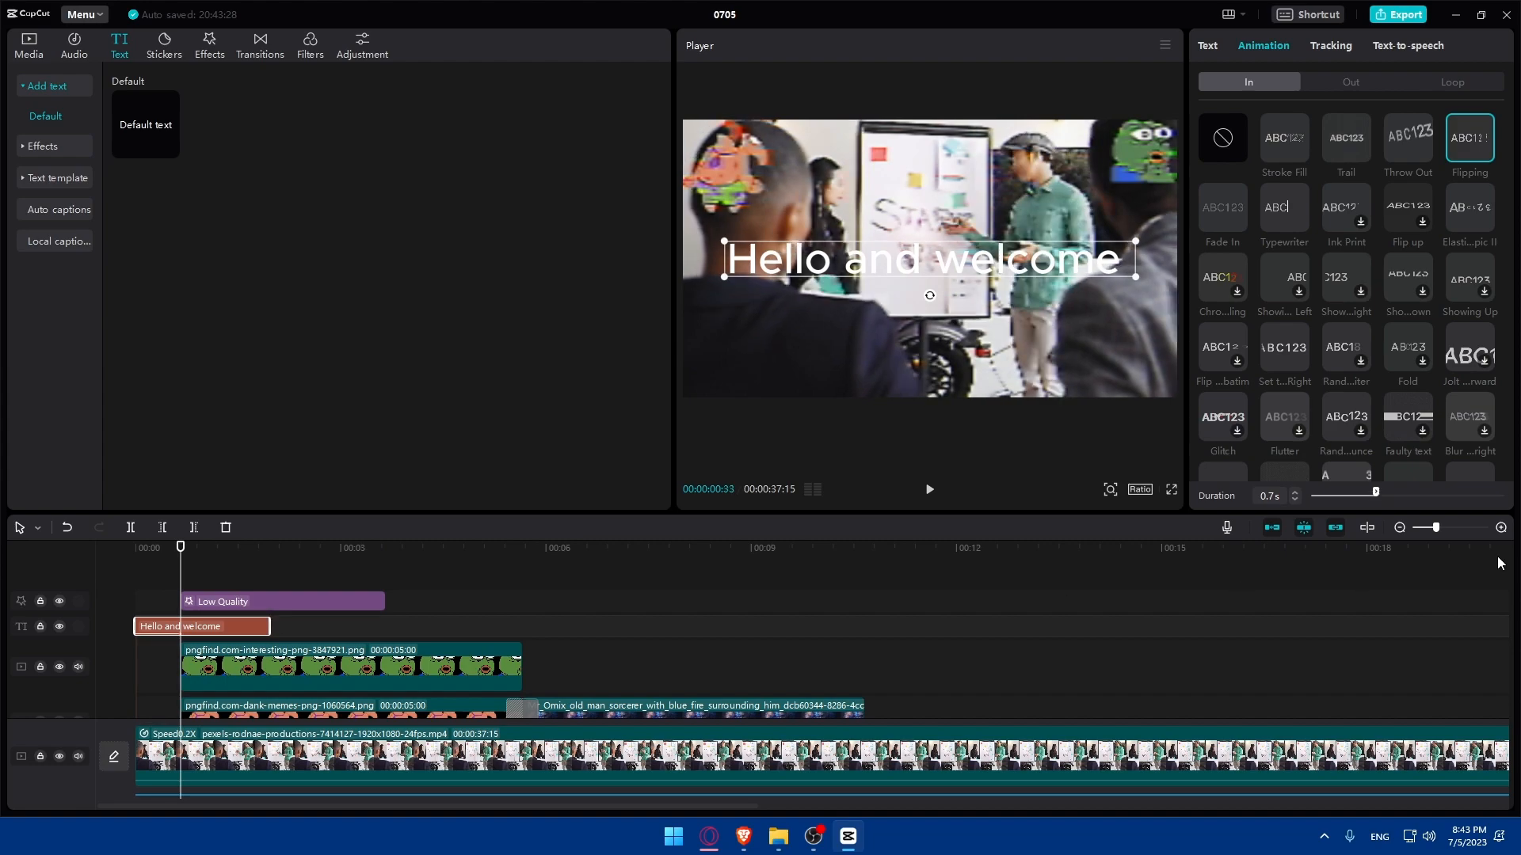
left_click_drag(1378, 492, 1427, 492)
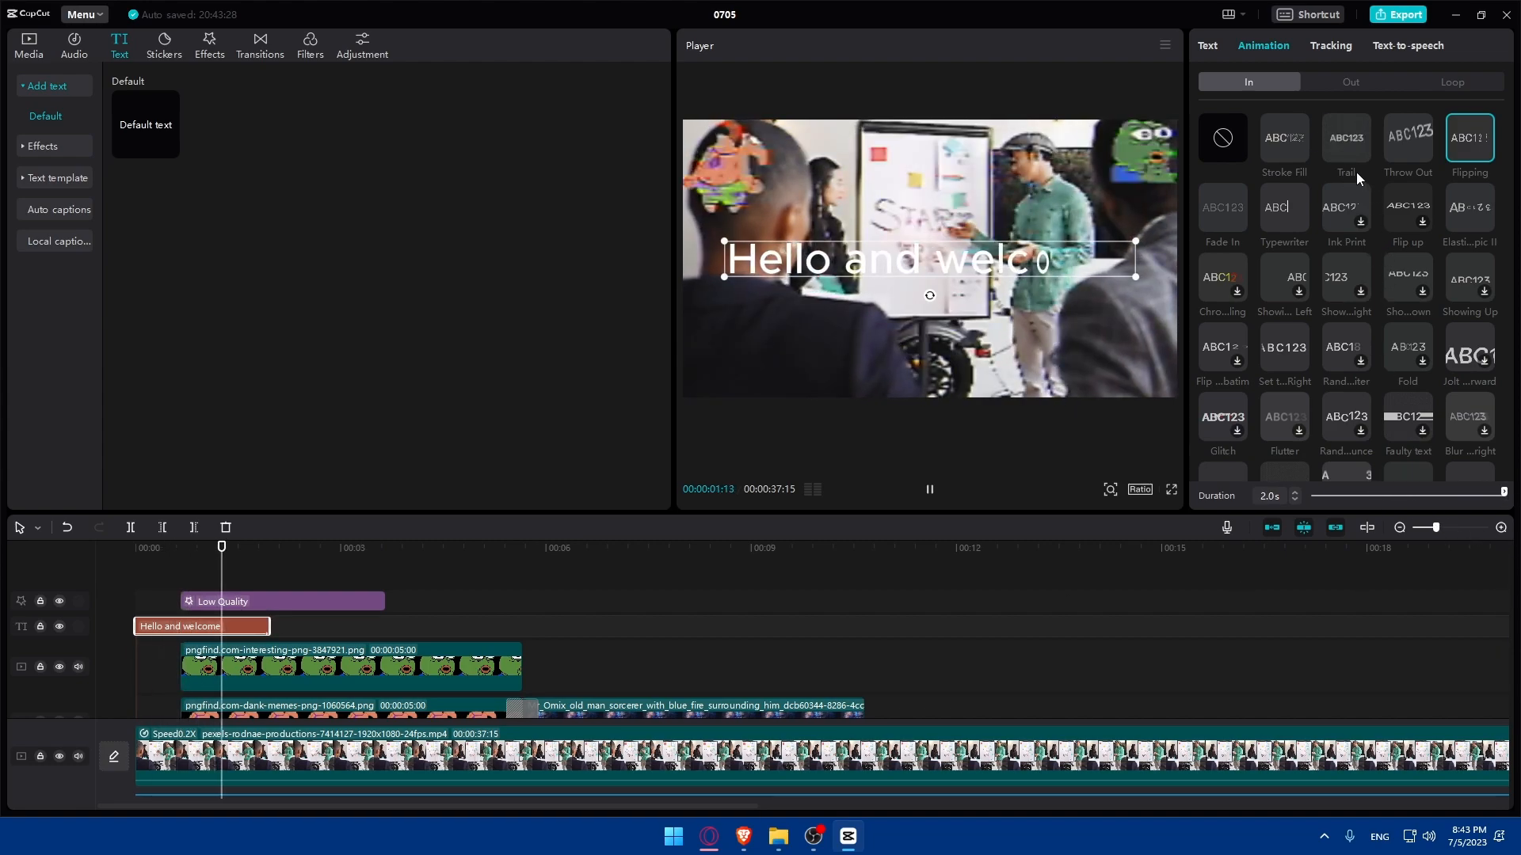
Step: Style the welcome text with the white-outlined black preset, font size 21, and the ZY Eureka font
left_click(1212, 47)
scroll(1362, 235, "down", 5)
scroll(1335, 328, "up", 4)
scroll(1331, 349, "up", 1)
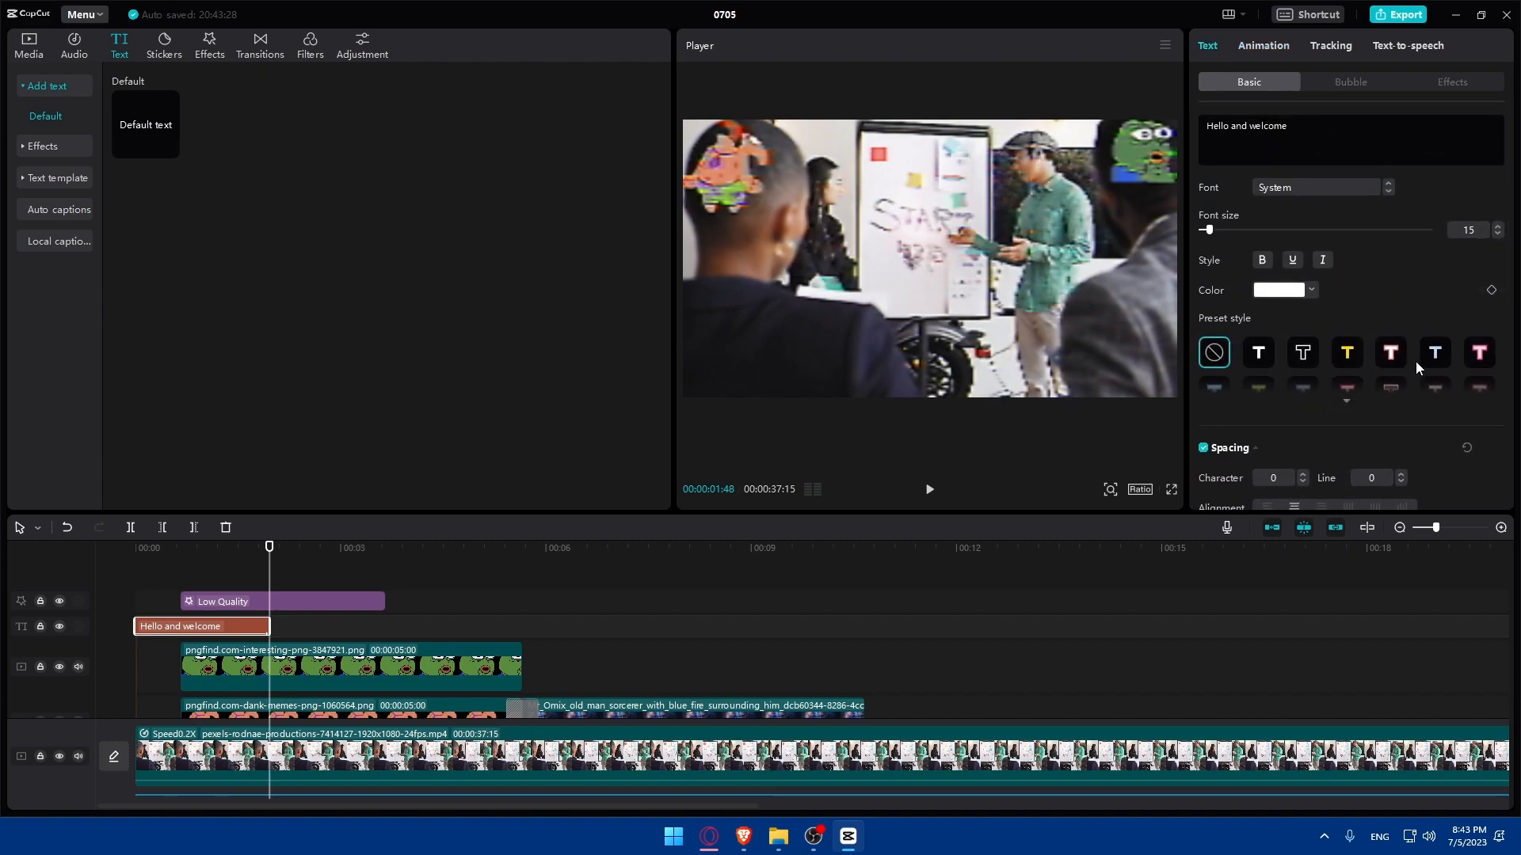
left_click(1305, 354)
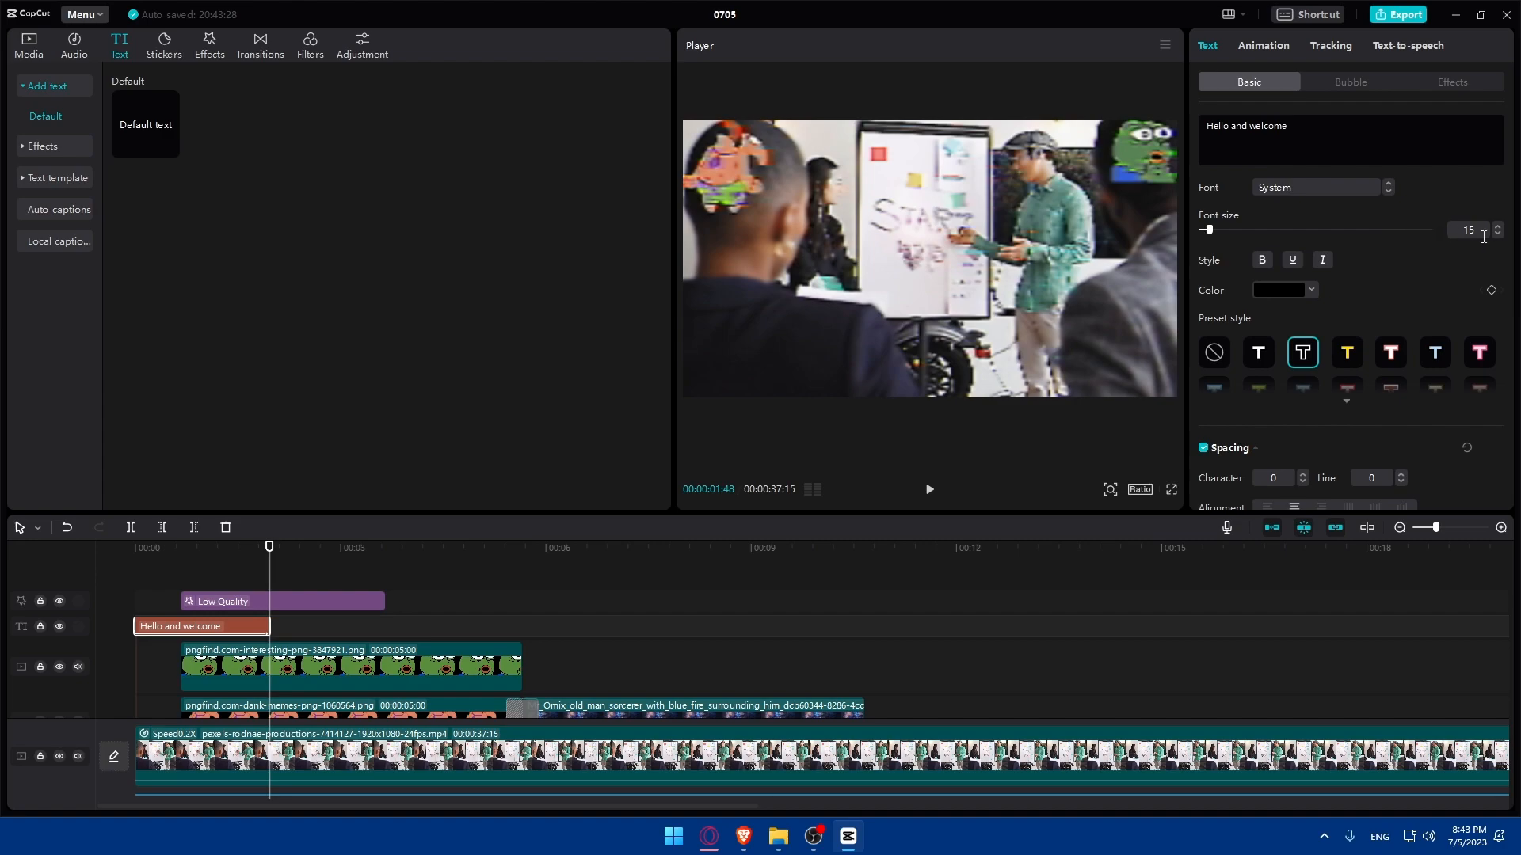
left_click(1310, 185)
scroll(1326, 349, "down", 5)
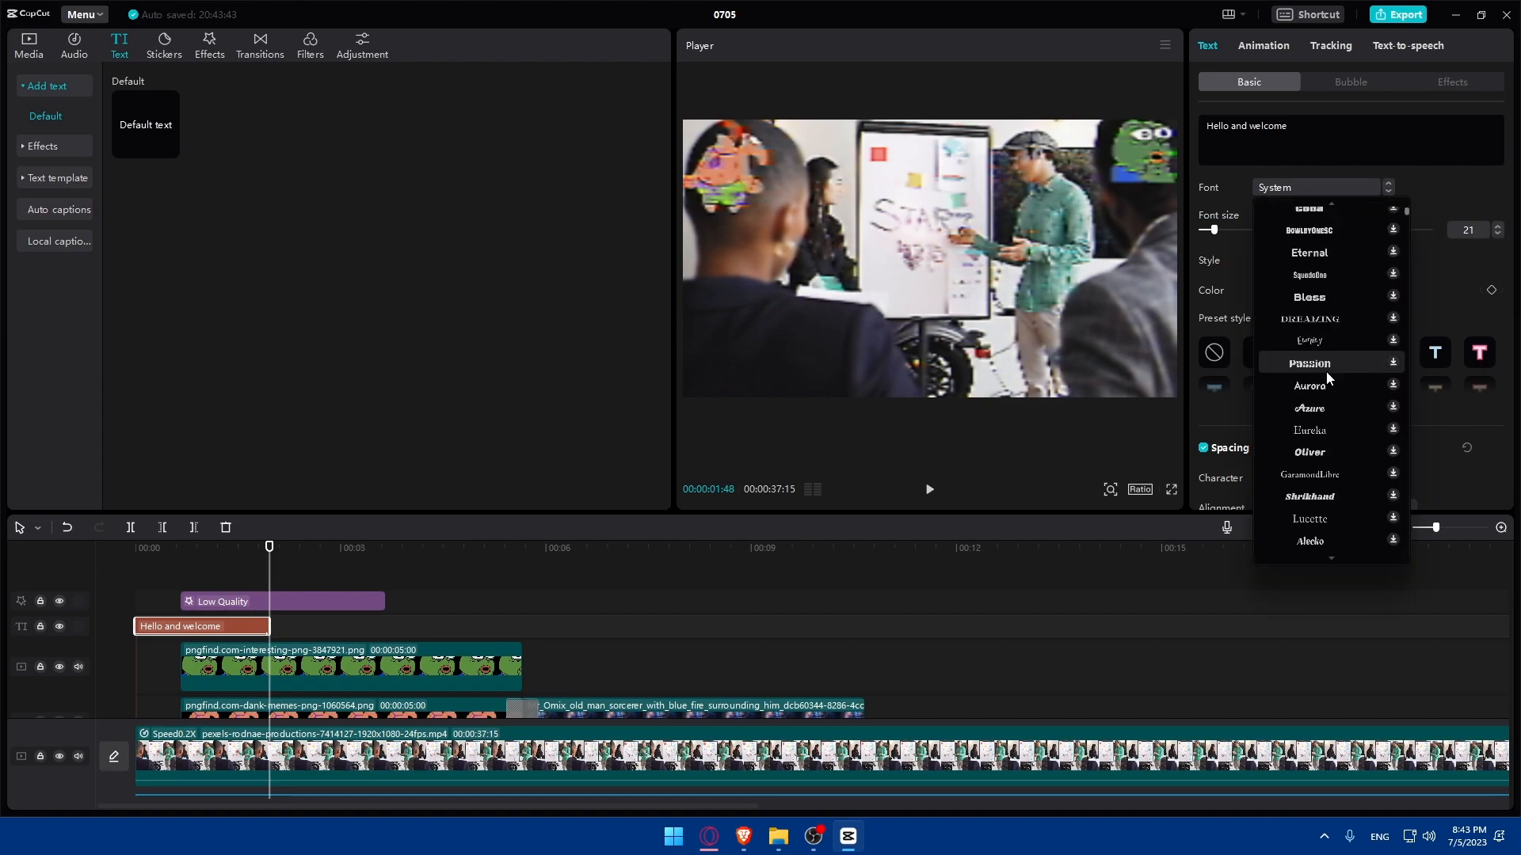
left_click(1318, 432)
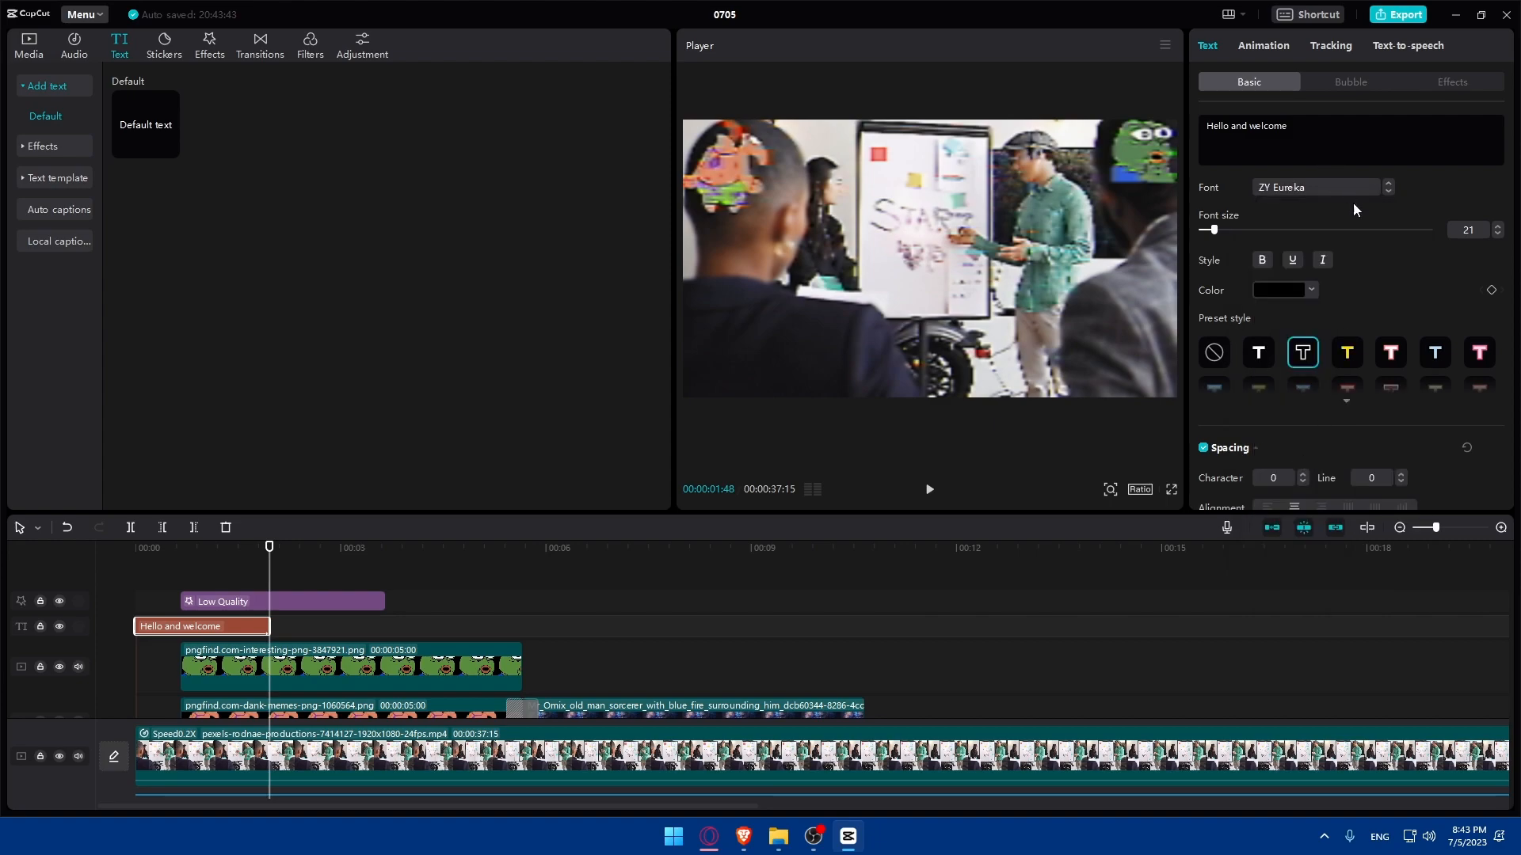
Step: Play the edit full screen from the start to review the text, effect, images and transition
left_click_drag(271, 549, 75, 559)
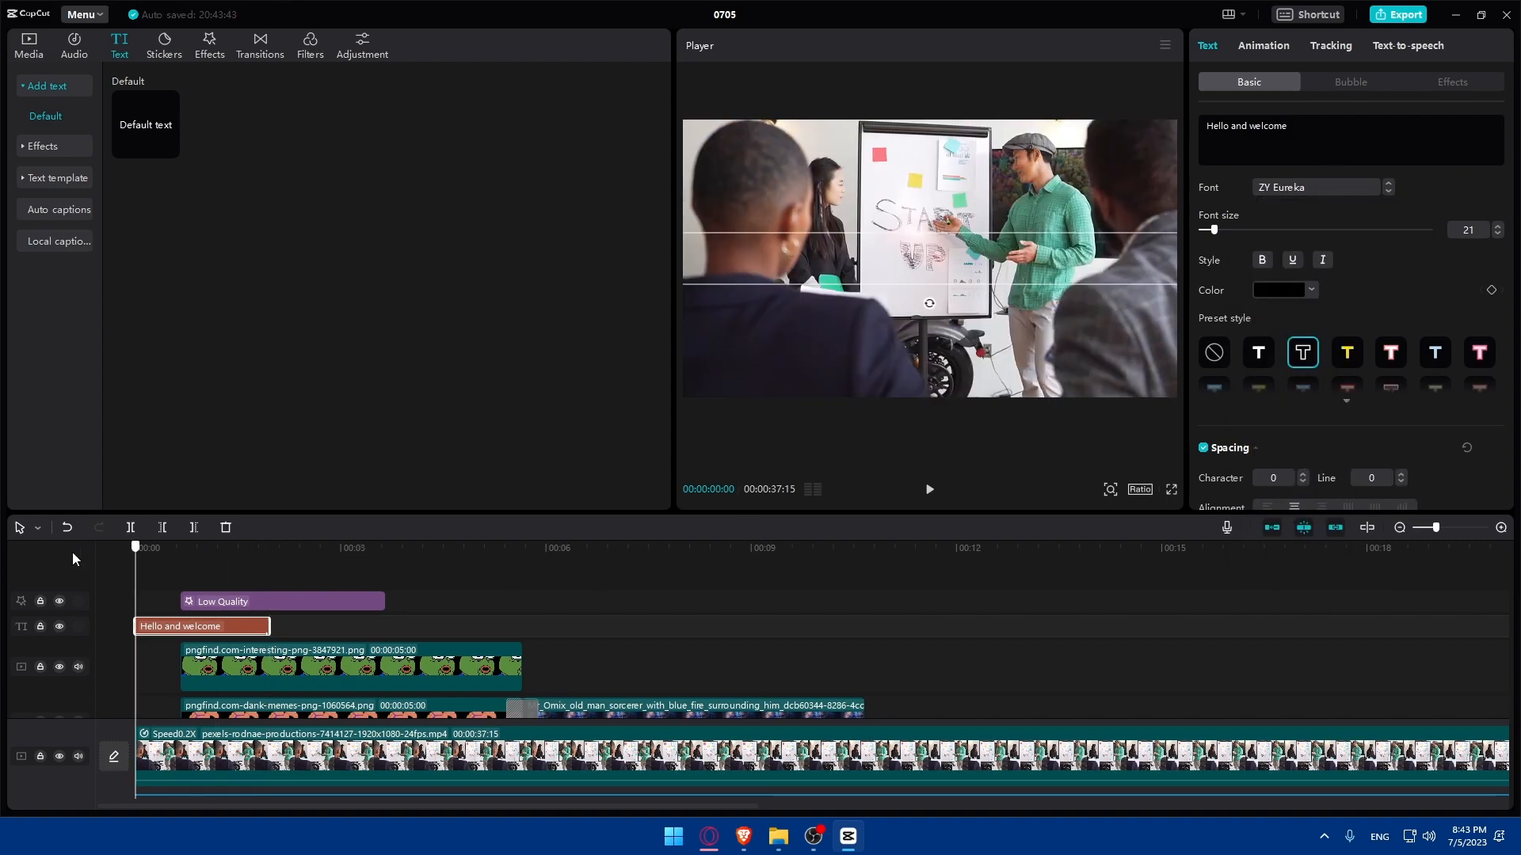
left_click(1170, 487)
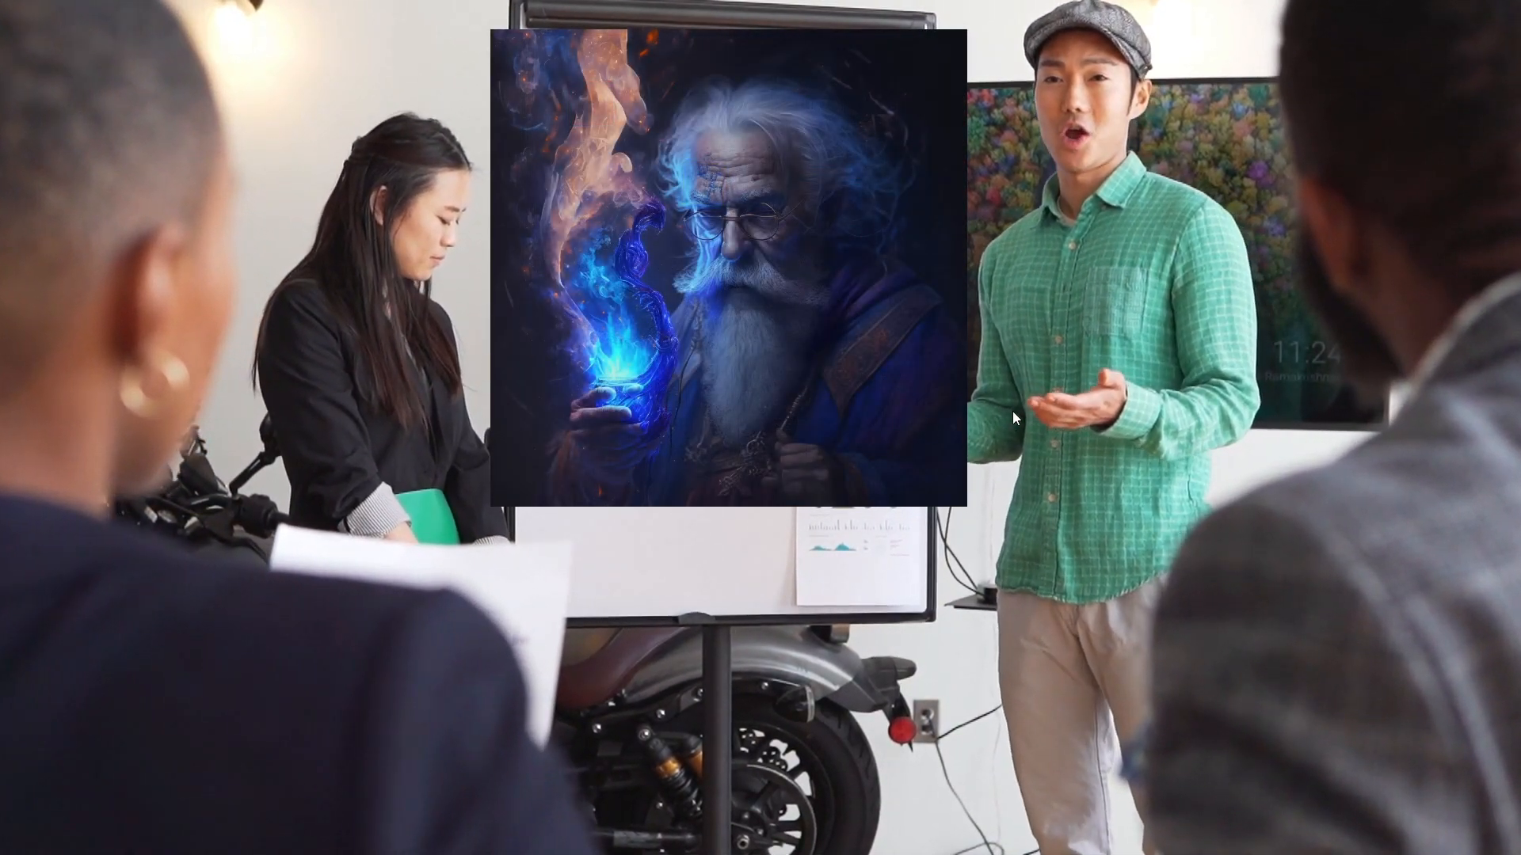
key("Escape")
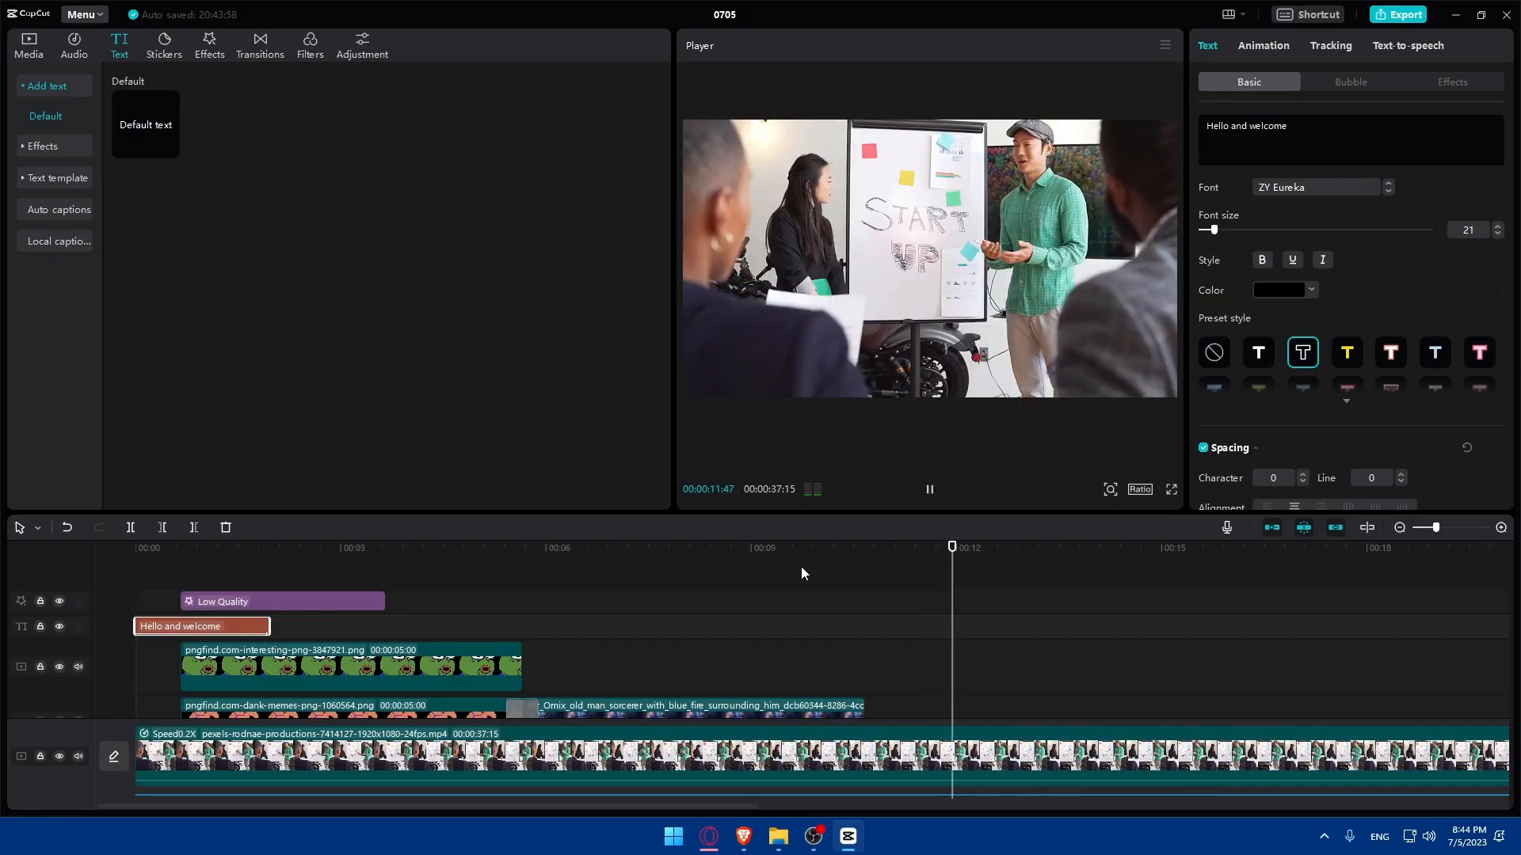
left_click_drag(1435, 529, 1427, 526)
key("space")
Step: Set the meeting clip's playback speed to 0.5x
scroll(900, 743, "down", 2)
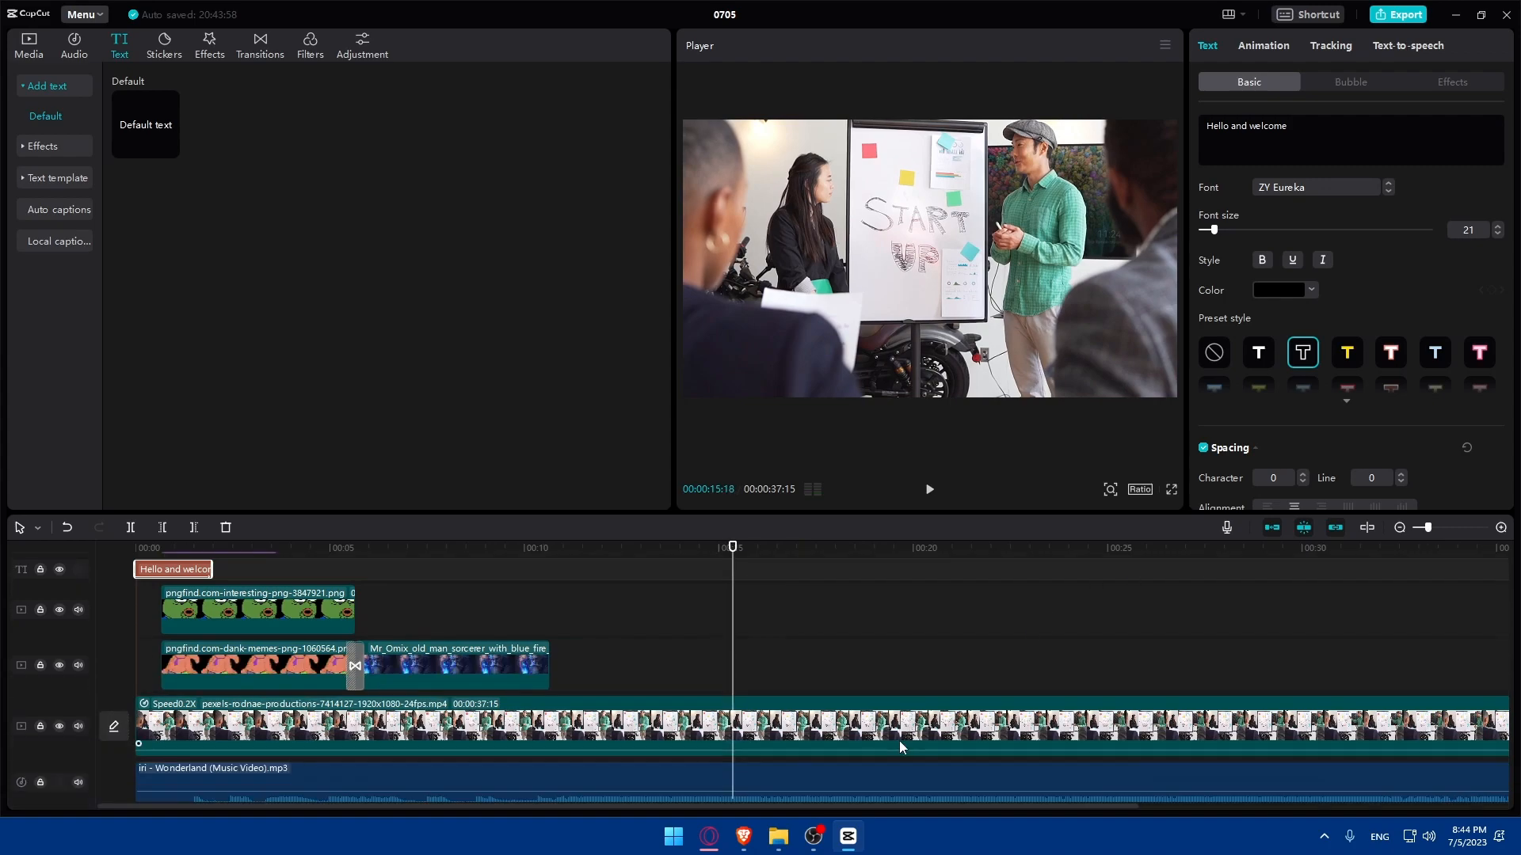
scroll(899, 750, "down", 1)
left_click(1204, 687)
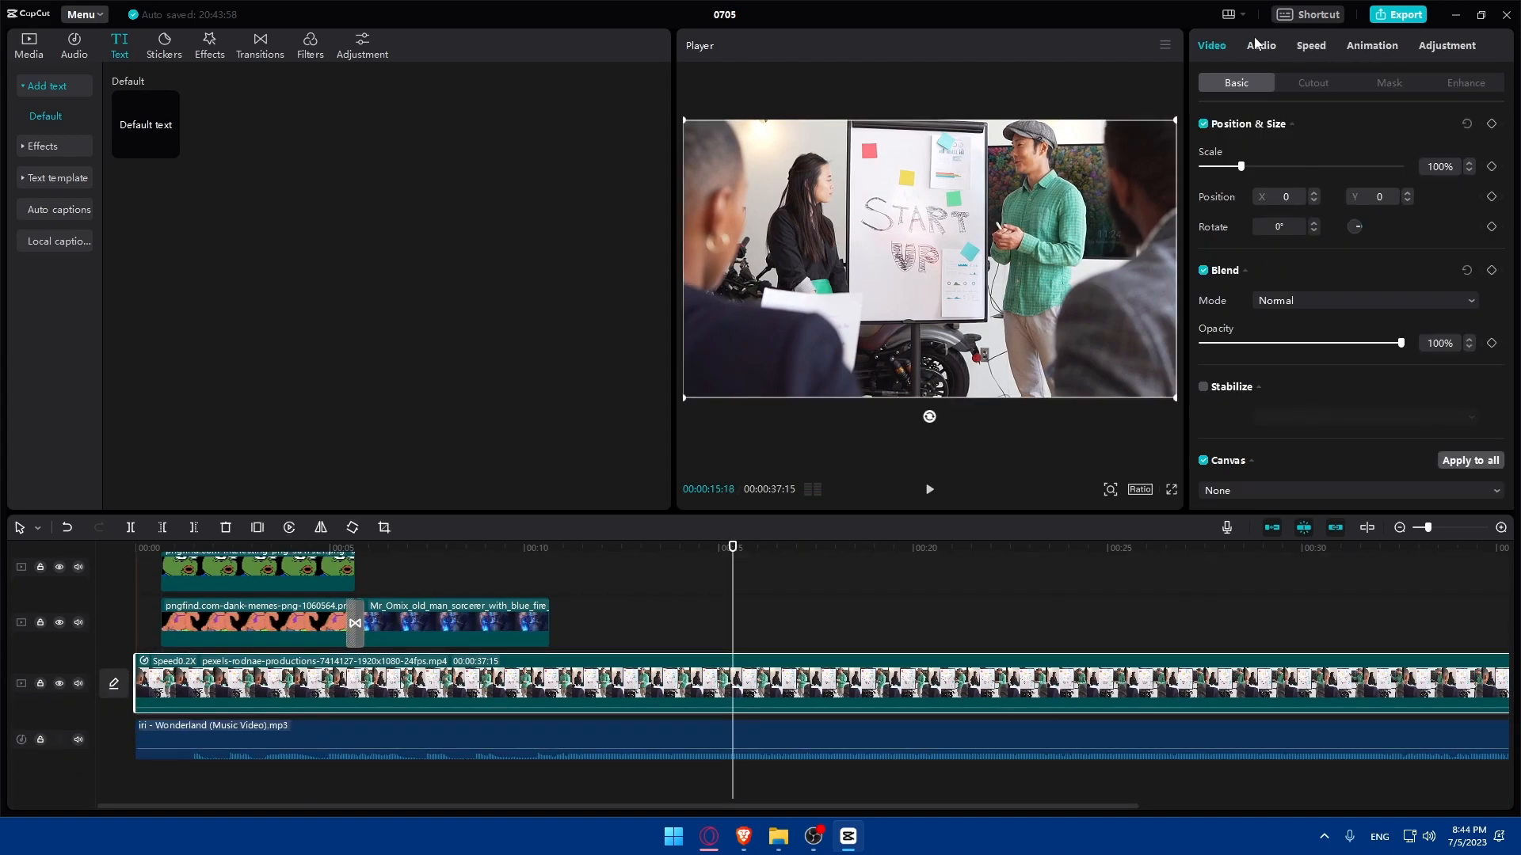
left_click(1310, 46)
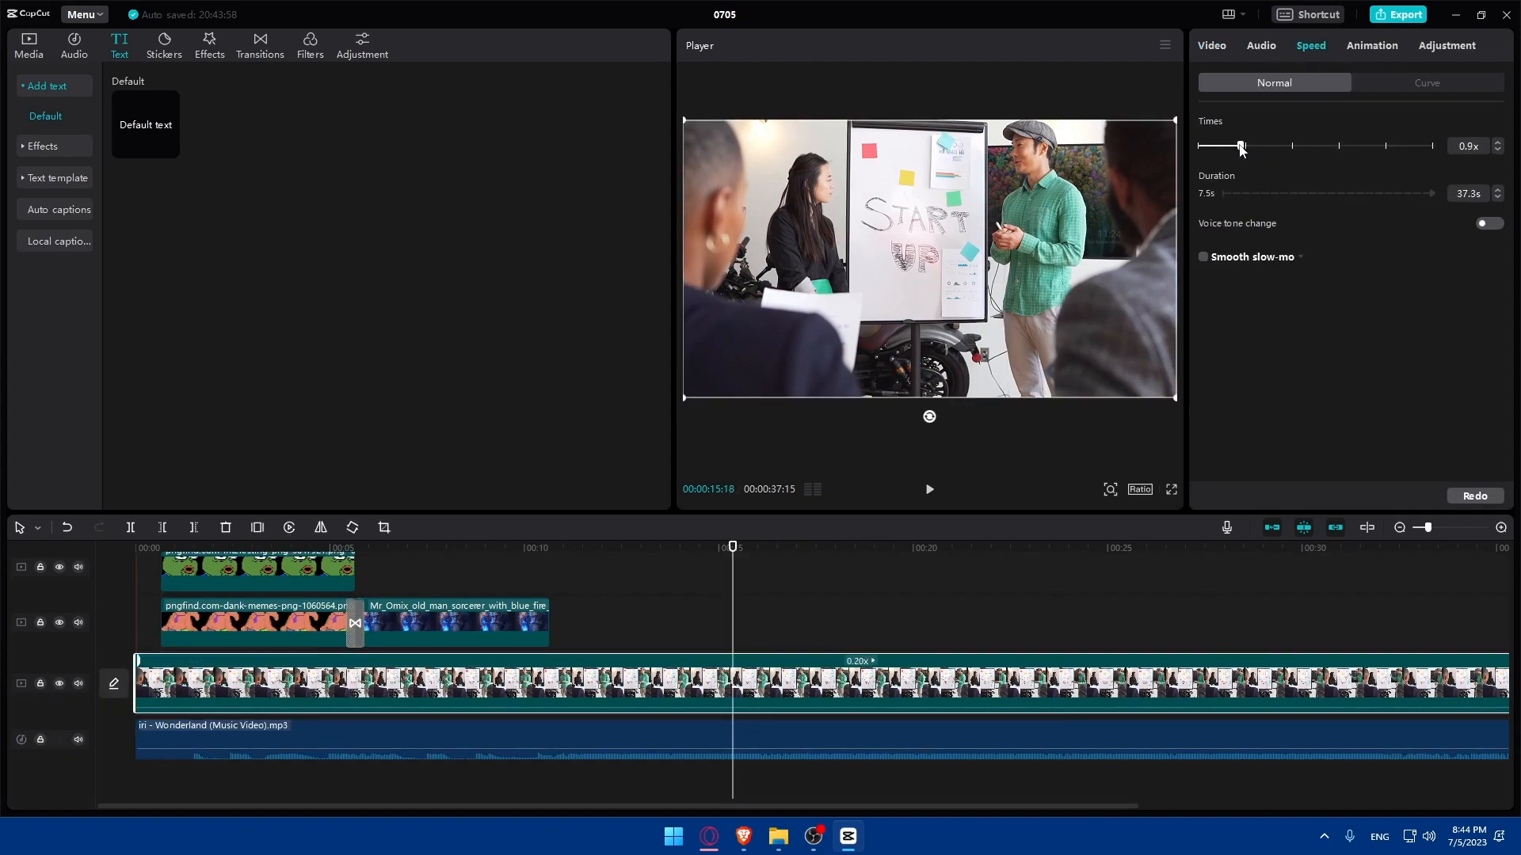
left_click_drag(1237, 149, 1217, 149)
left_click(958, 721)
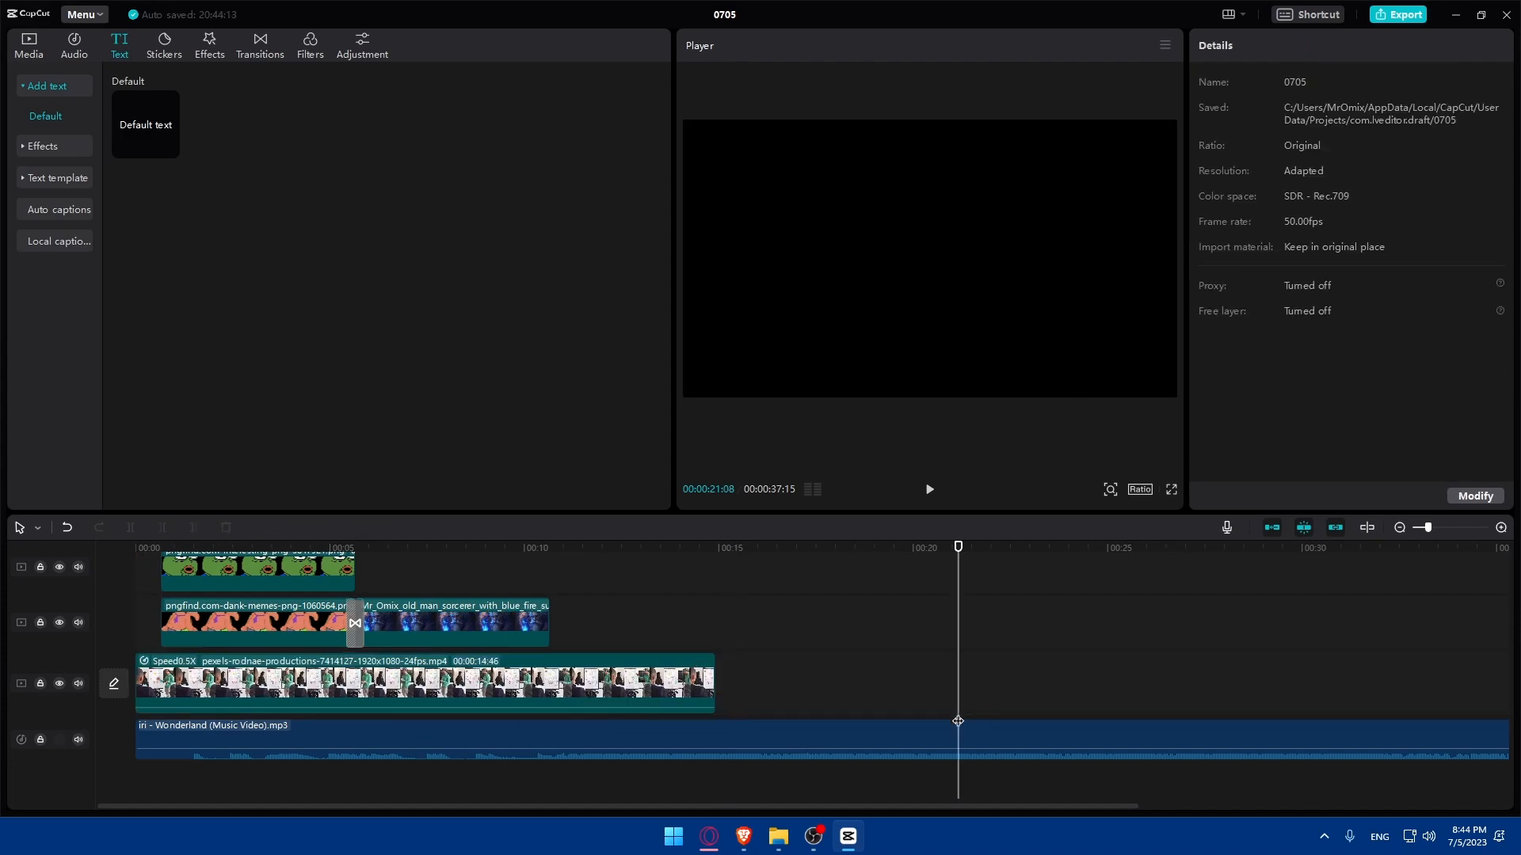
Step: Trim the ends of the meeting clip and the Wonderland audio to match the end of the sorcerer image
left_click(1399, 528)
left_click(744, 746)
left_click_drag(863, 737, 425, 737)
left_click(426, 679)
left_click_drag(429, 679, 343, 679)
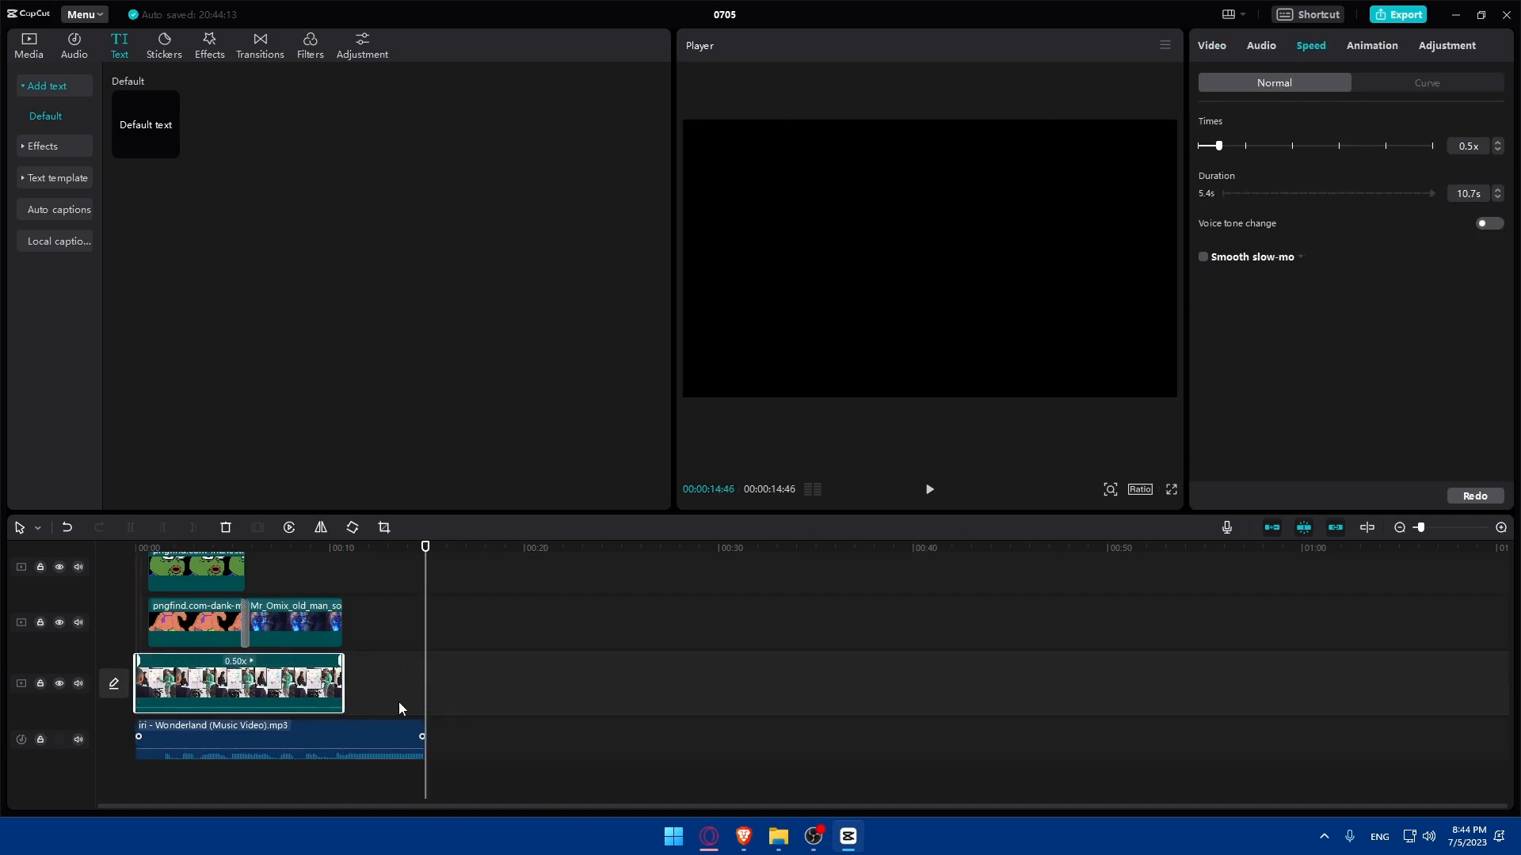
left_click(372, 737)
left_click_drag(422, 737, 343, 736)
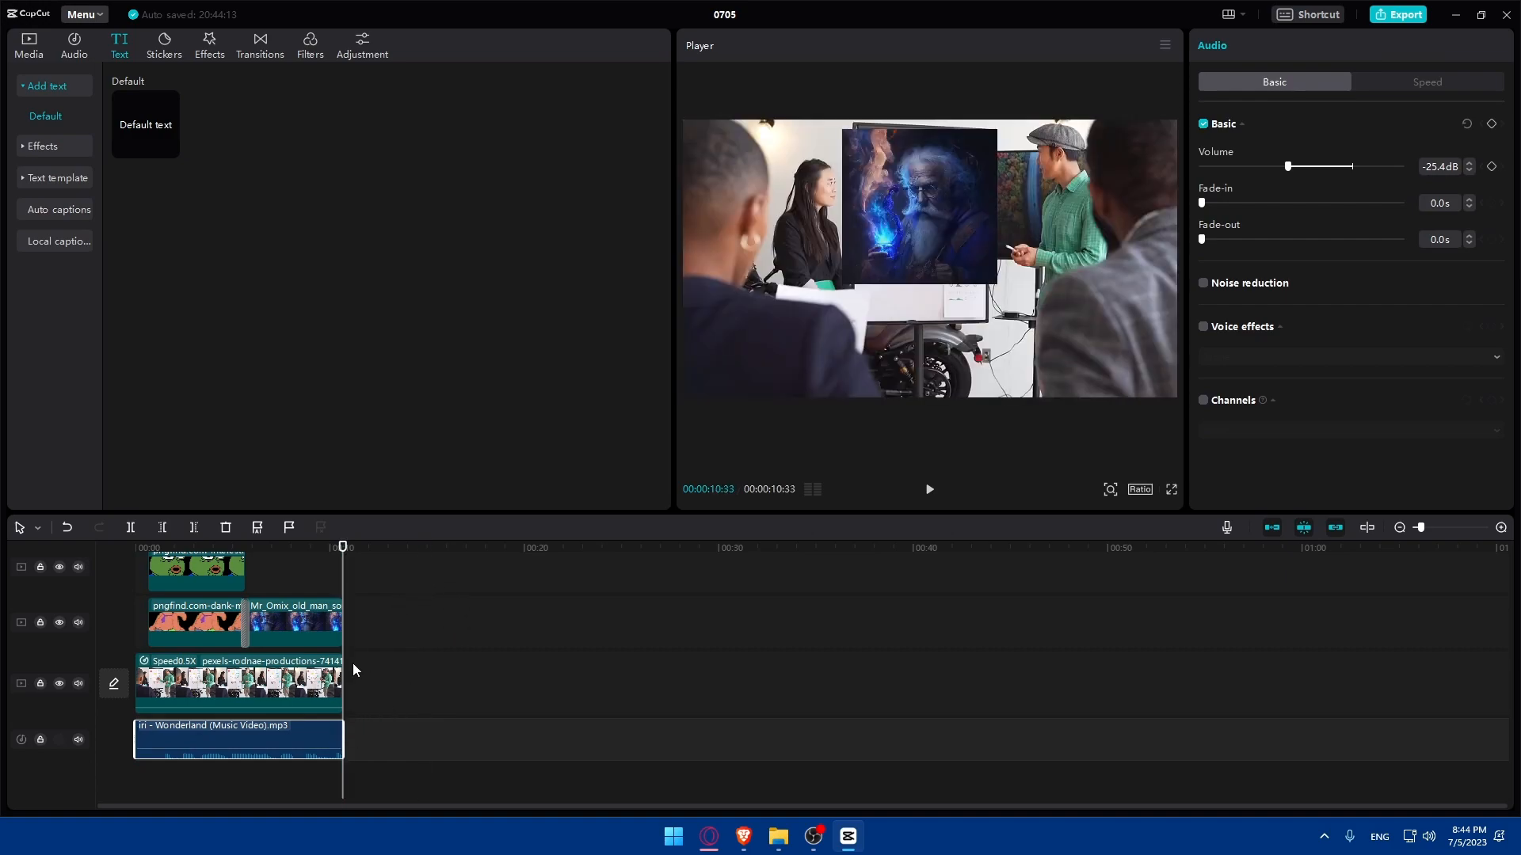
Step: Set the trimmed meeting clip's playback speed to 1.0x
left_click(317, 675)
left_click(1268, 50)
left_click(1311, 45)
left_click(1244, 149)
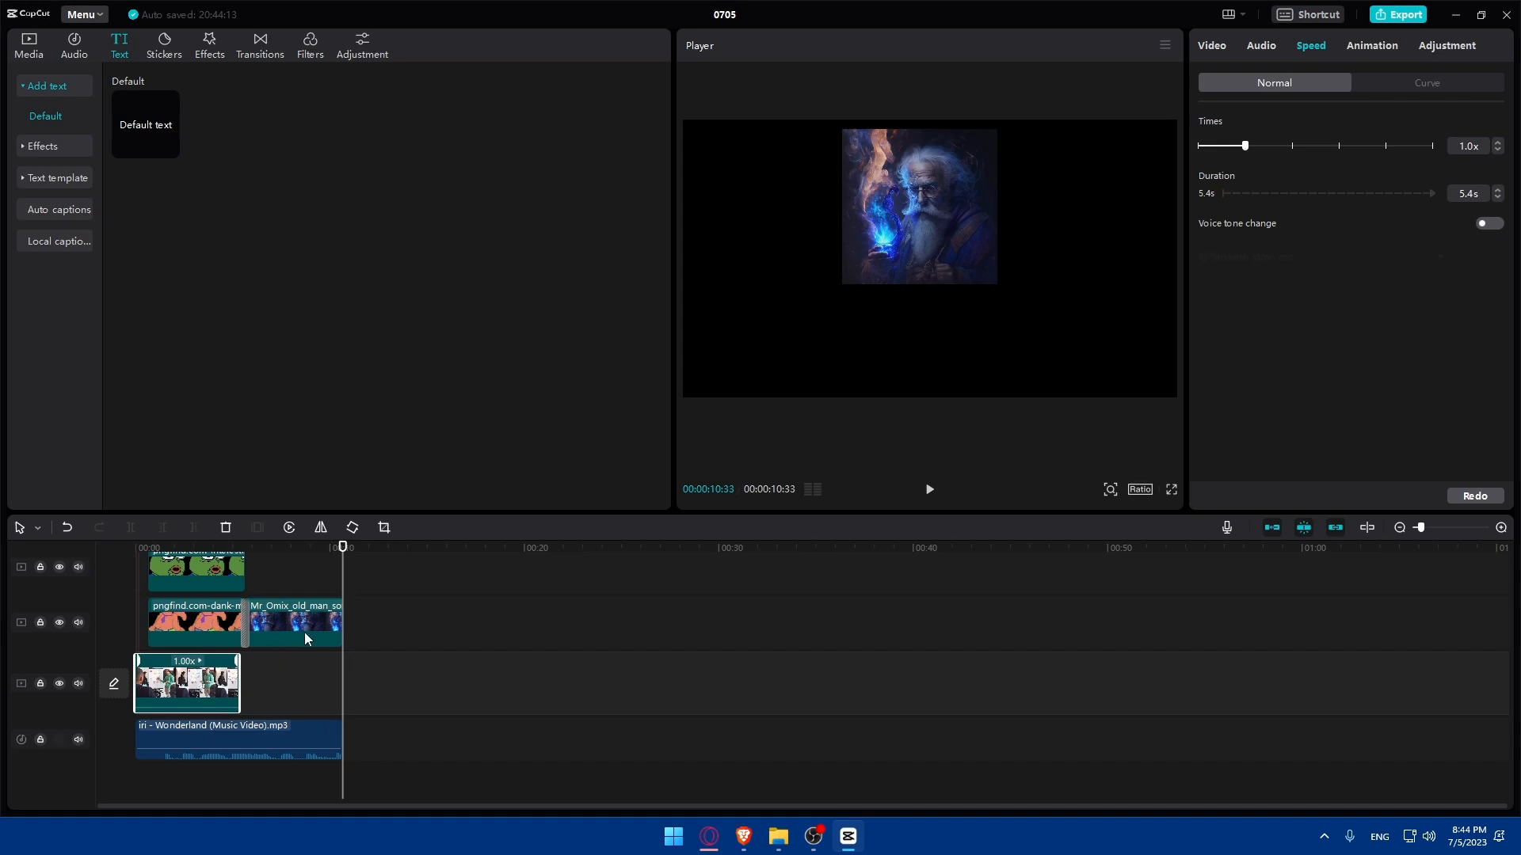
Step: Extend the meeting clip's end and slow its playback to 0.7x so it ends with the sorcerer image and the music
left_click(1498, 153)
left_click(1498, 153)
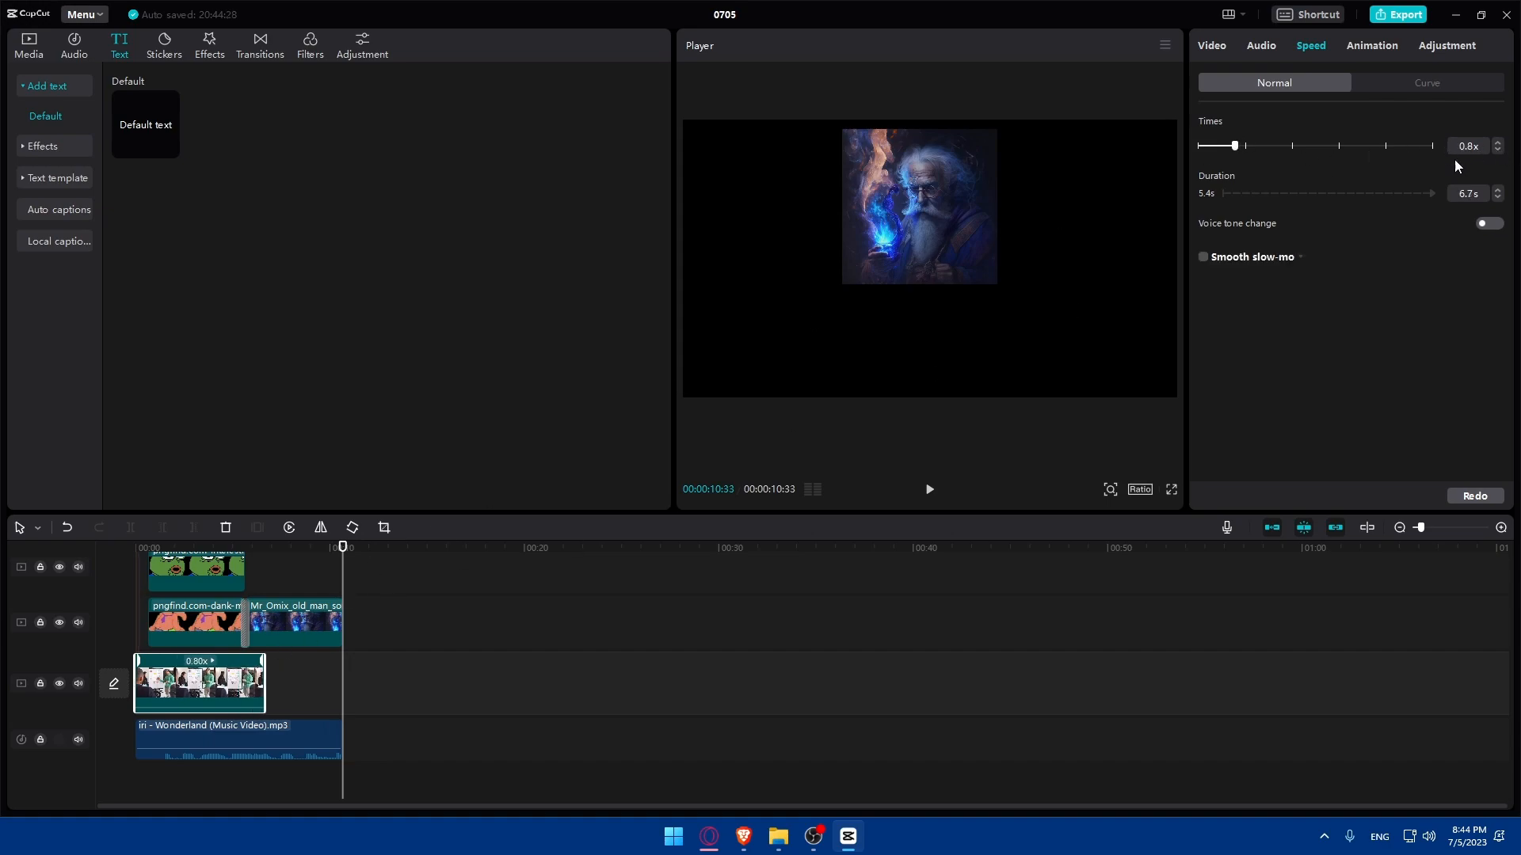
left_click_drag(264, 681, 318, 681)
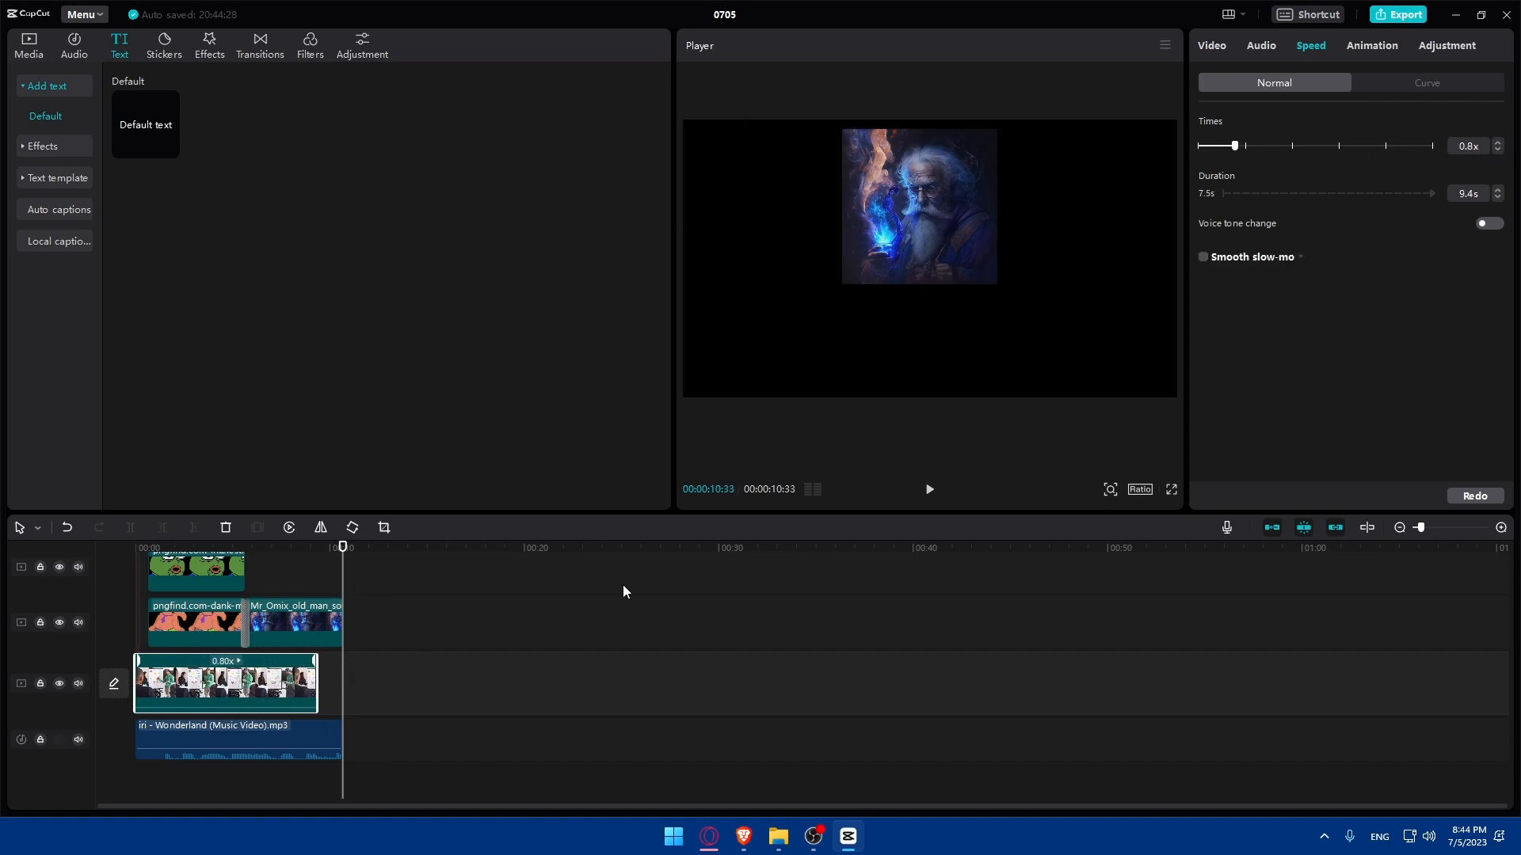
left_click(1497, 153)
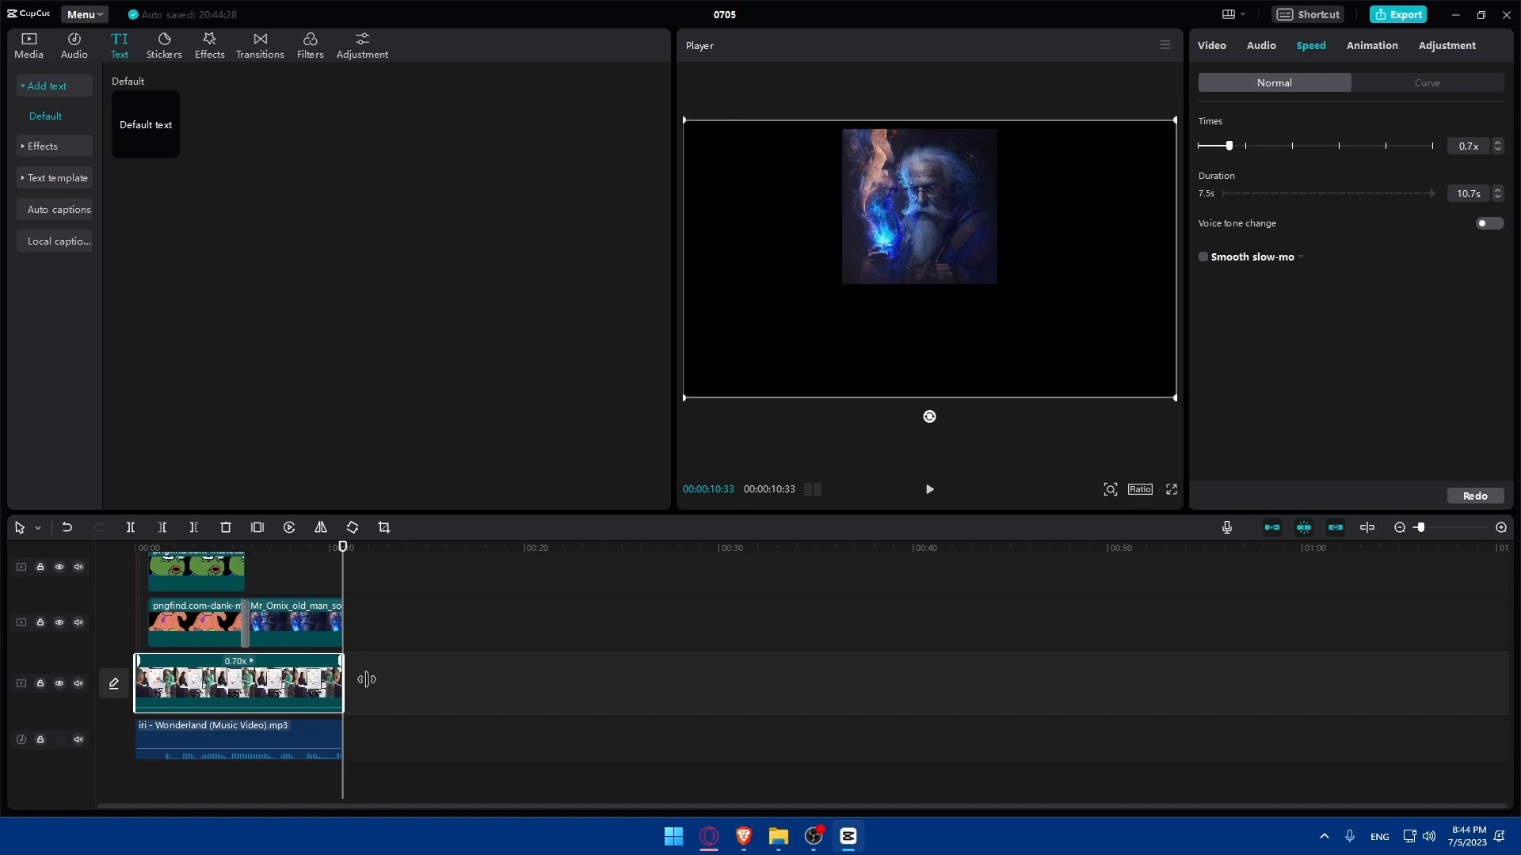
left_click(364, 636)
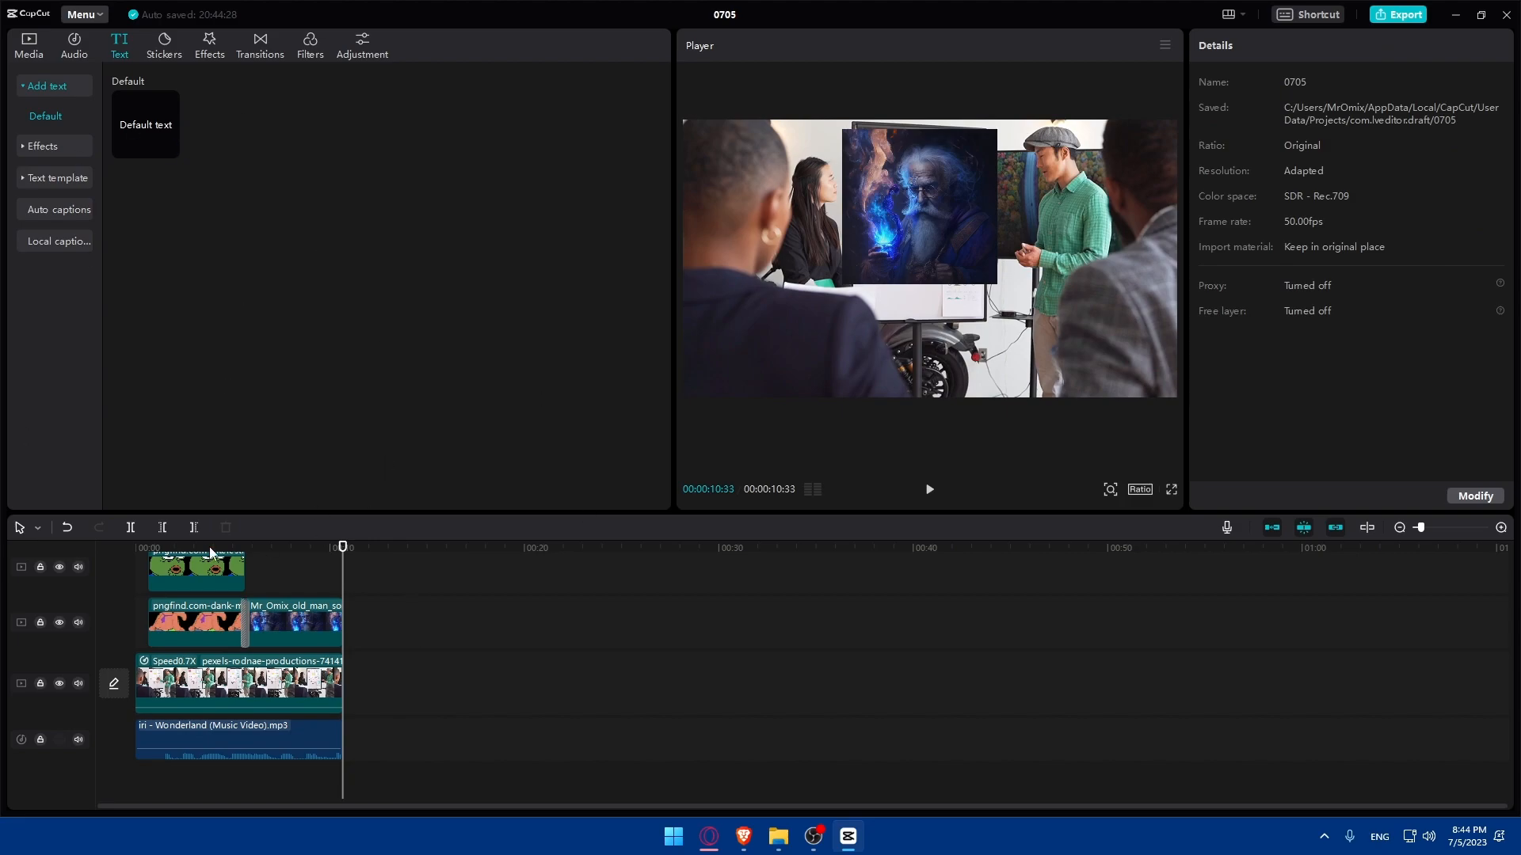
Step: Close project 0705, reopen it from the project list to review its saved timeline, and close it again
left_click(28, 41)
left_click(1507, 15)
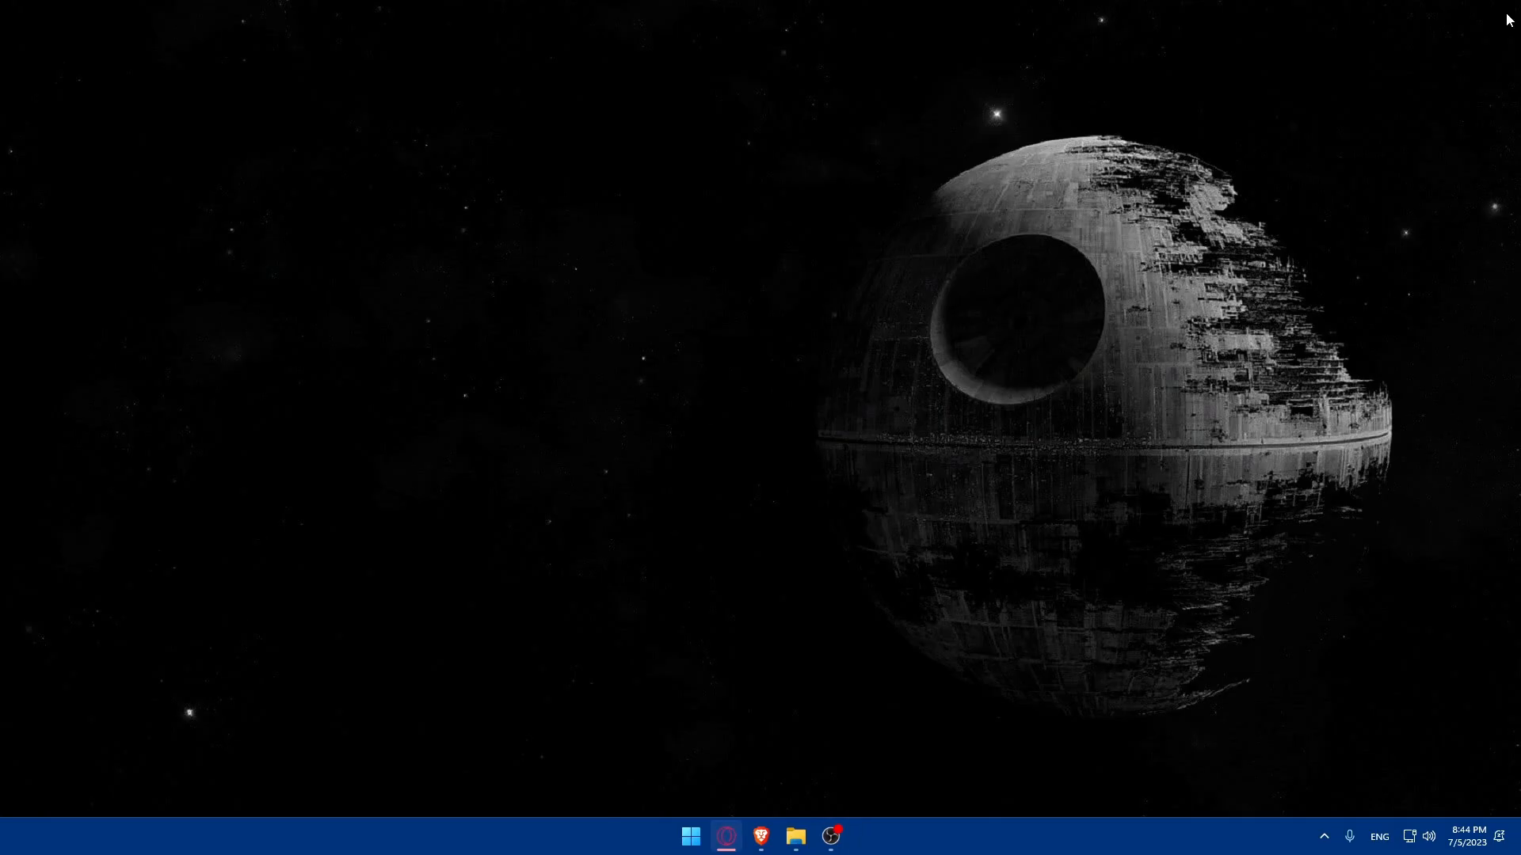
left_click(623, 390)
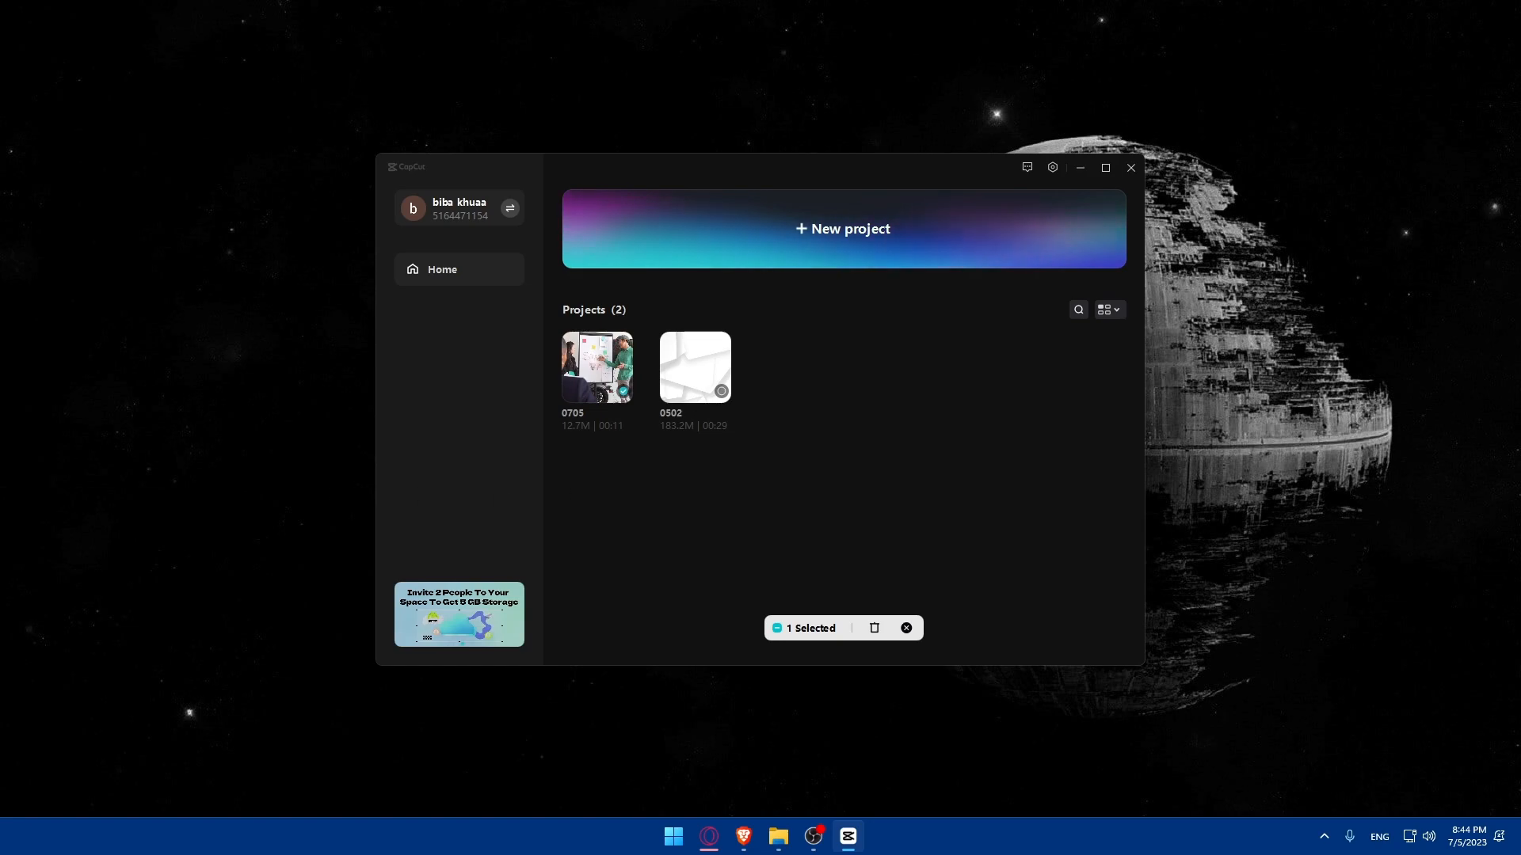
left_click(607, 358)
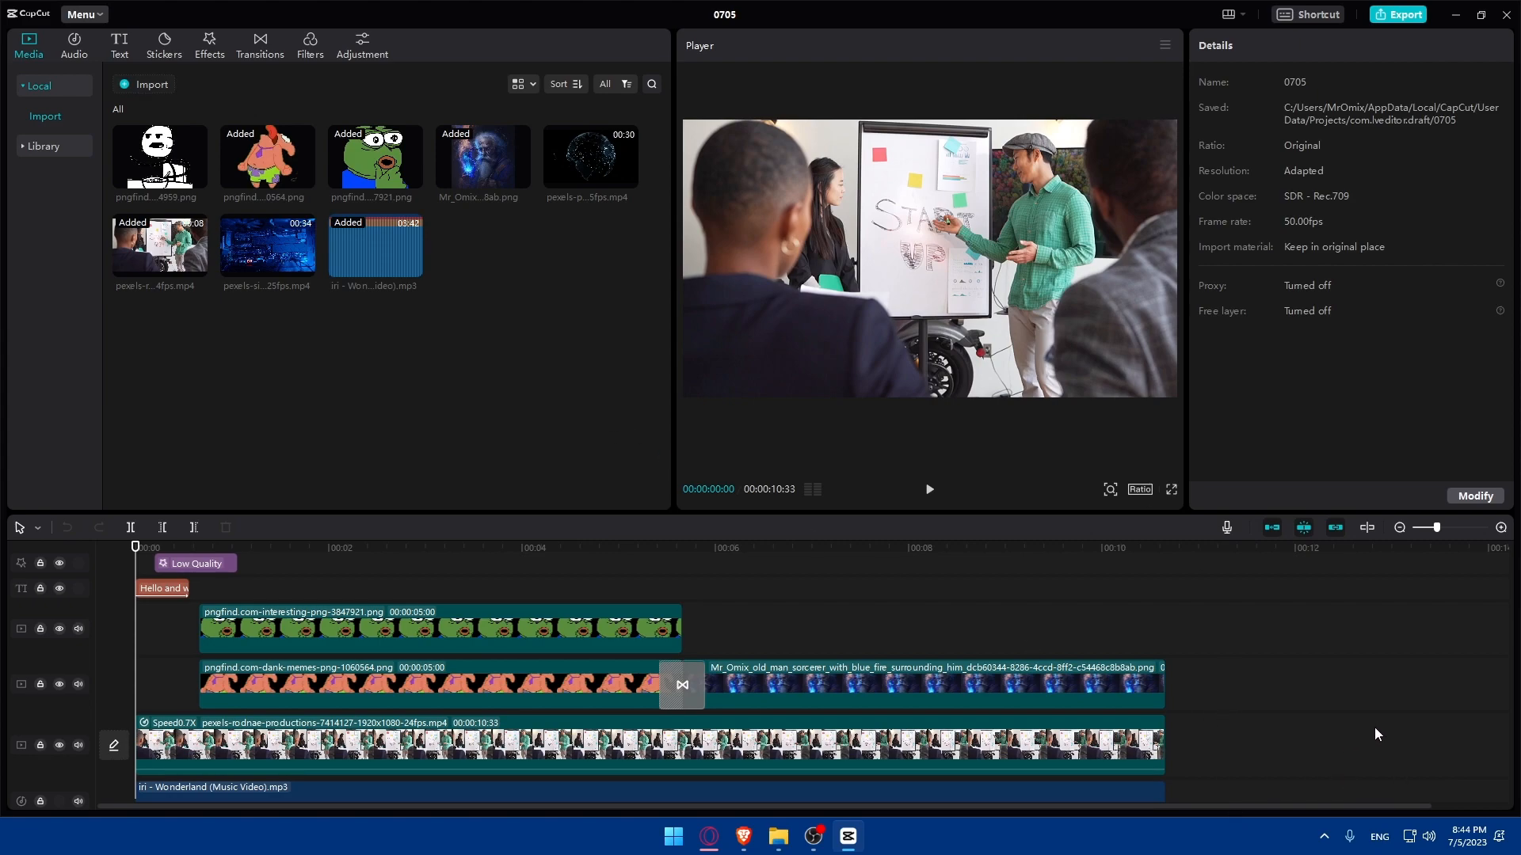
scroll(1276, 729, "down", 1)
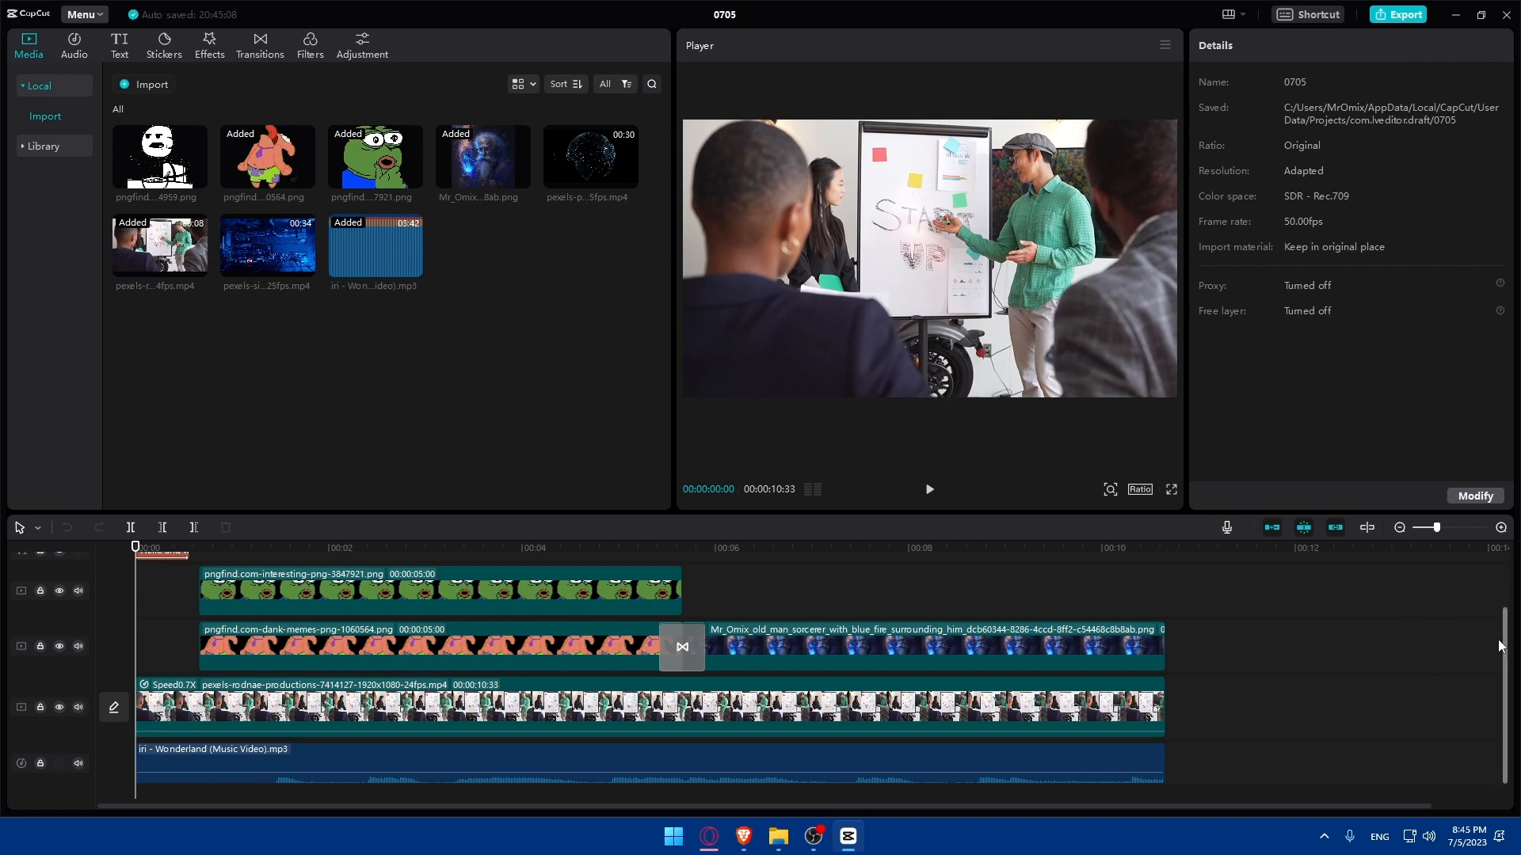
left_click_drag(1264, 808, 1340, 808)
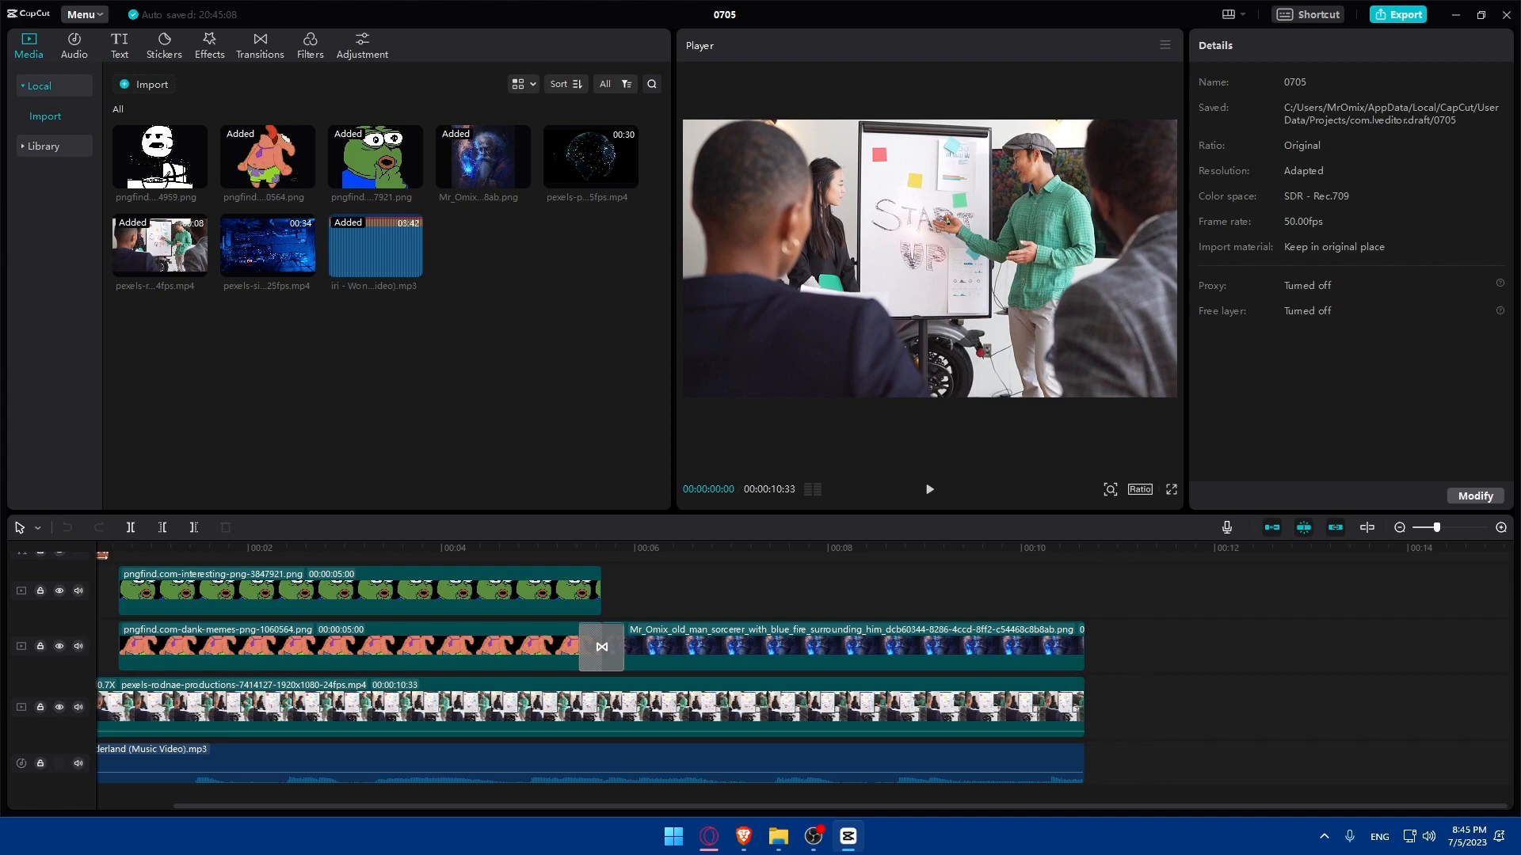
left_click(1506, 14)
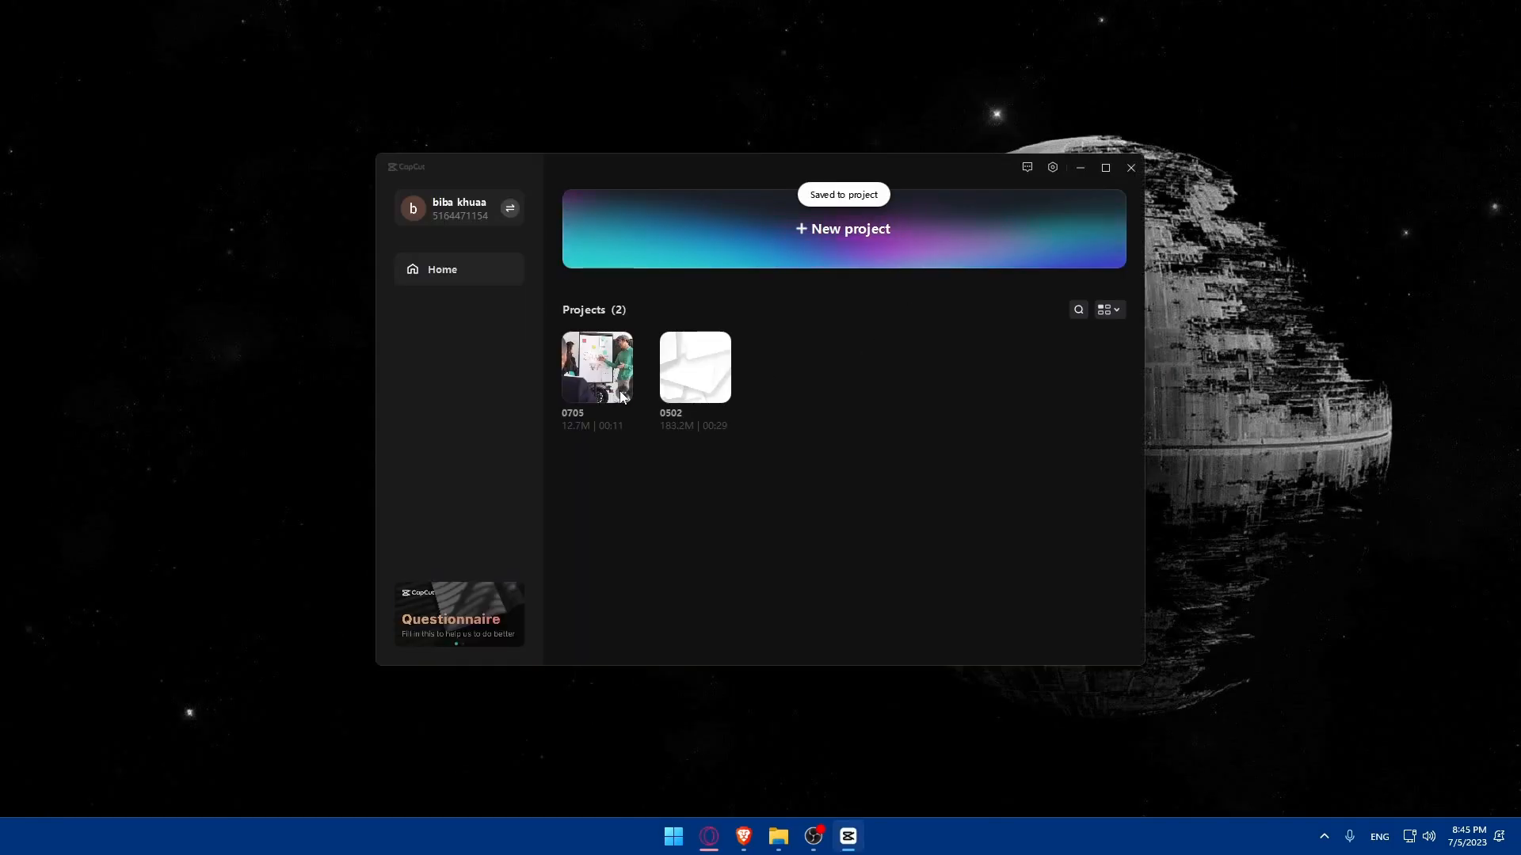
Step: Duplicate project 0705, open the copy to check its contents, and close it again
right_click(622, 392)
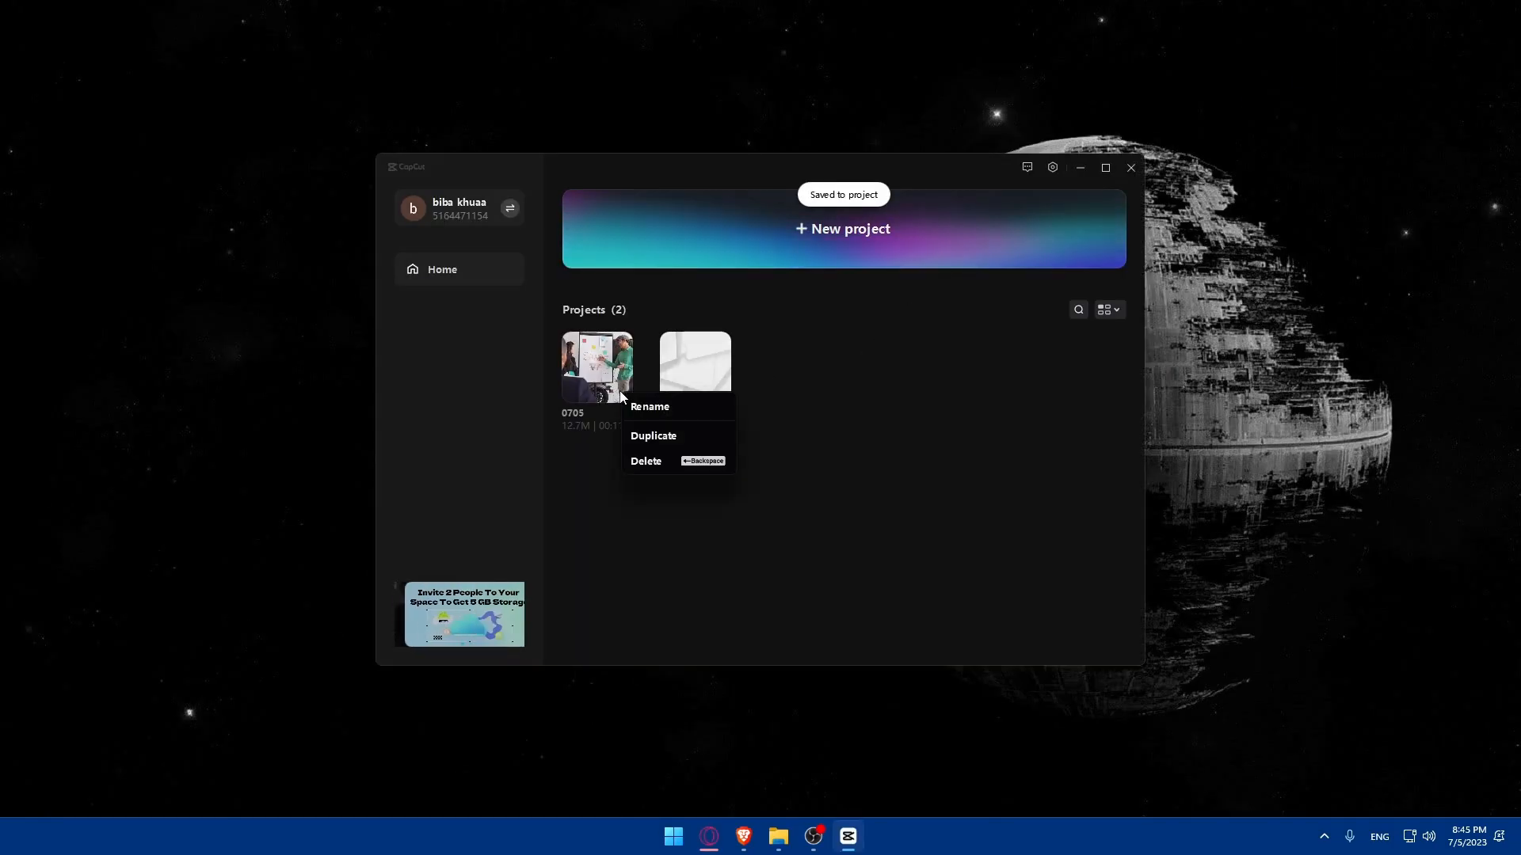
left_click(649, 439)
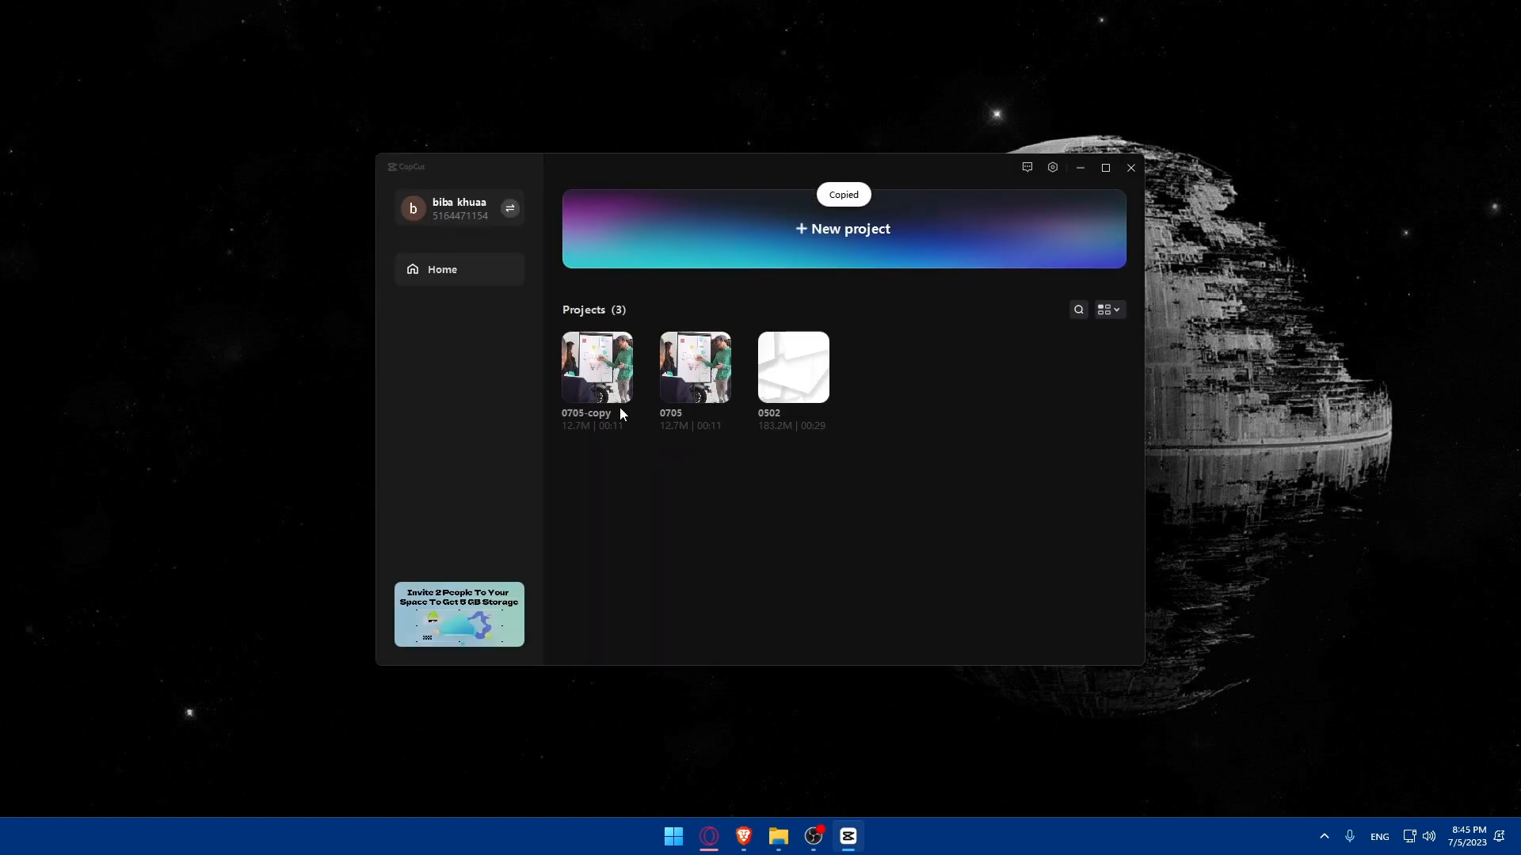
left_click(615, 403)
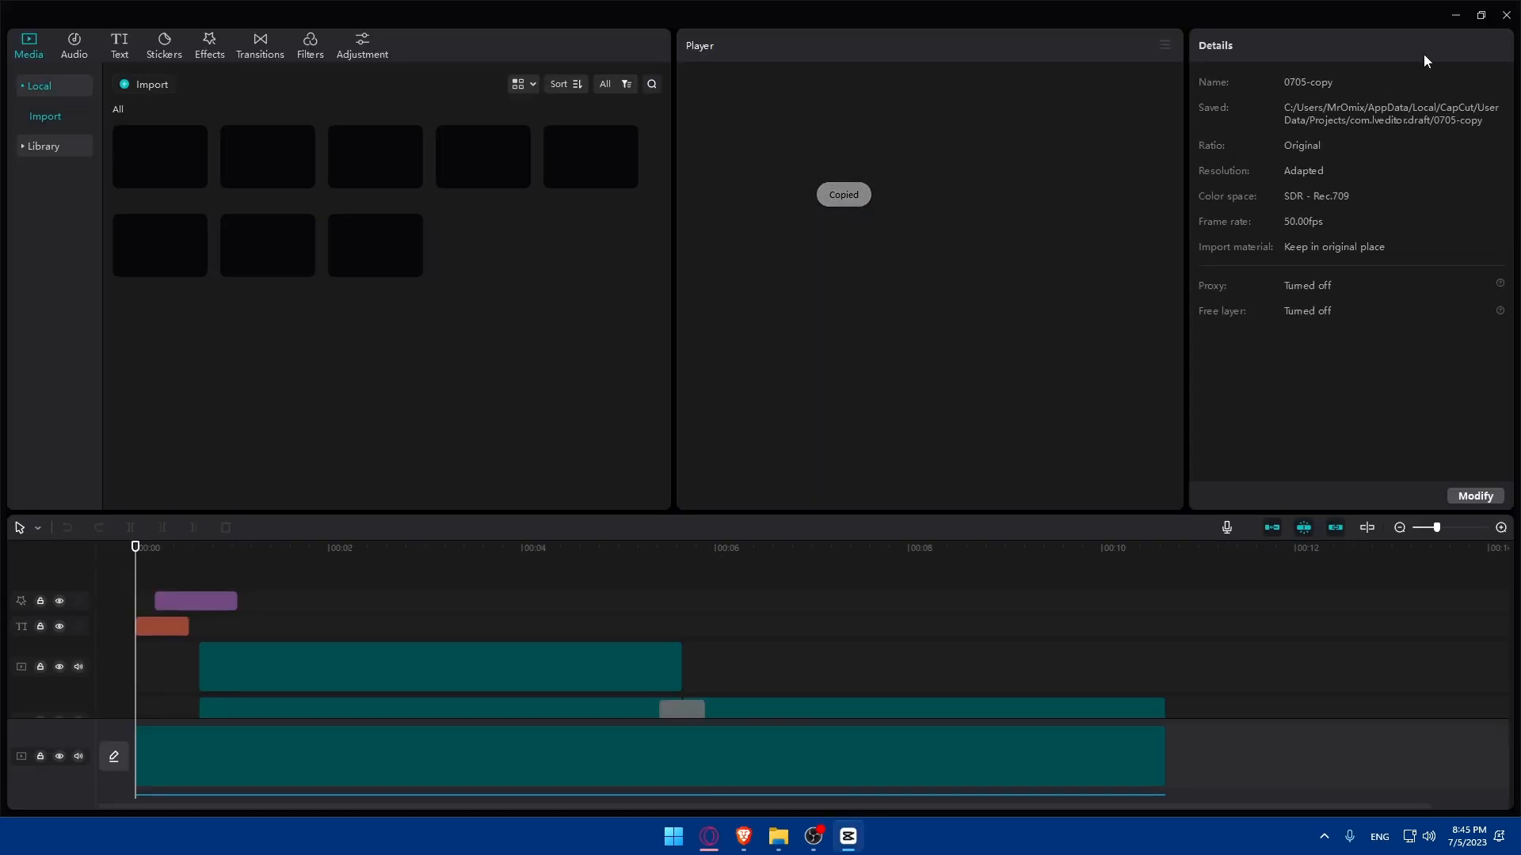
left_click(1507, 13)
Step: Delete the duplicated project 0705-copy from the project list and confirm the deletion
left_click(626, 394)
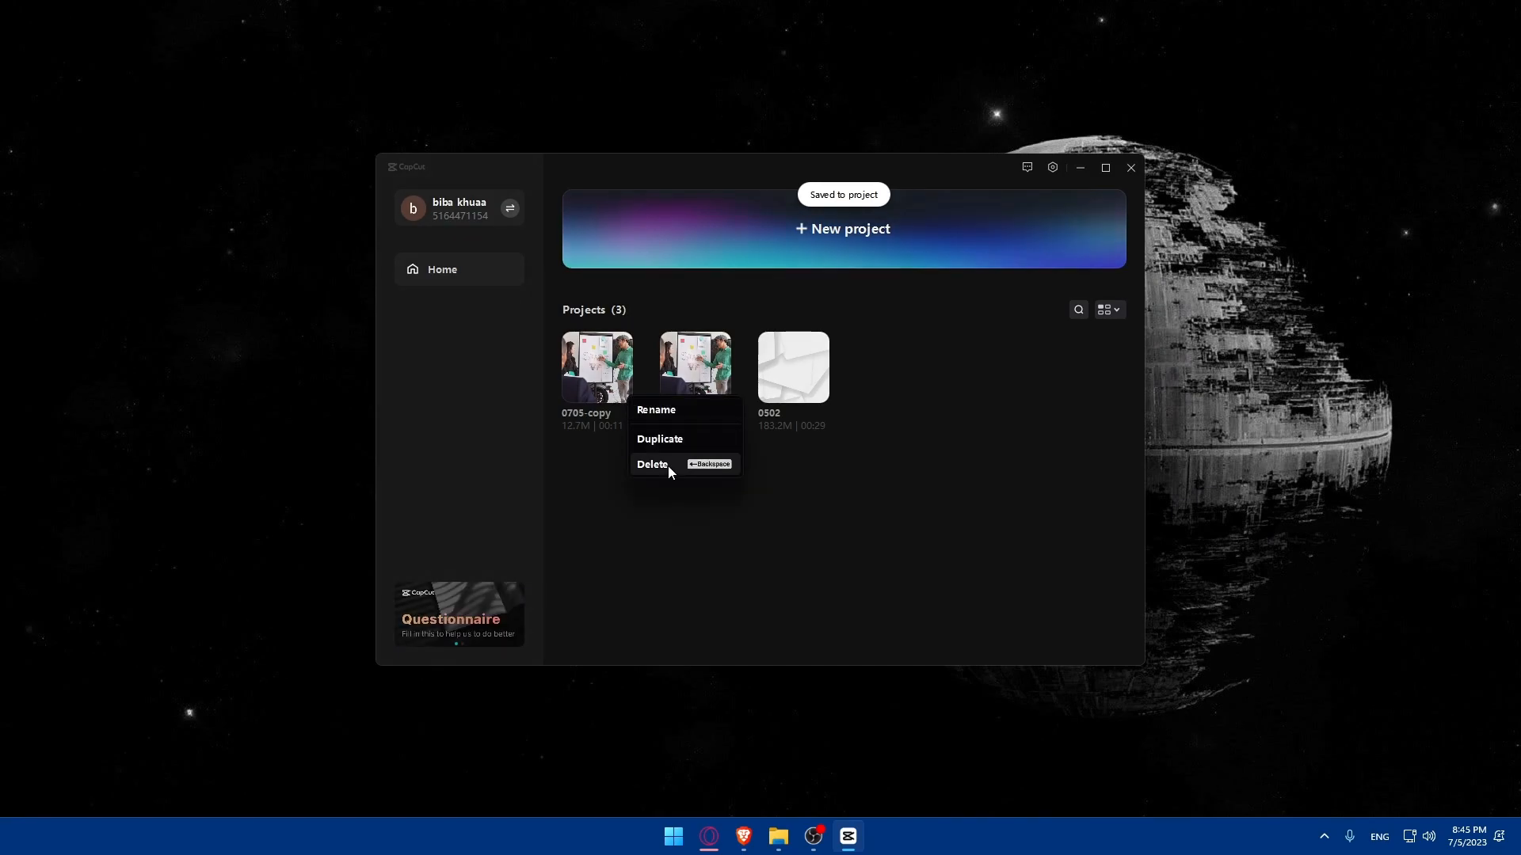
left_click(668, 465)
left_click(724, 486)
Step: Rename project 0705 as "introduction template"
left_click(628, 393)
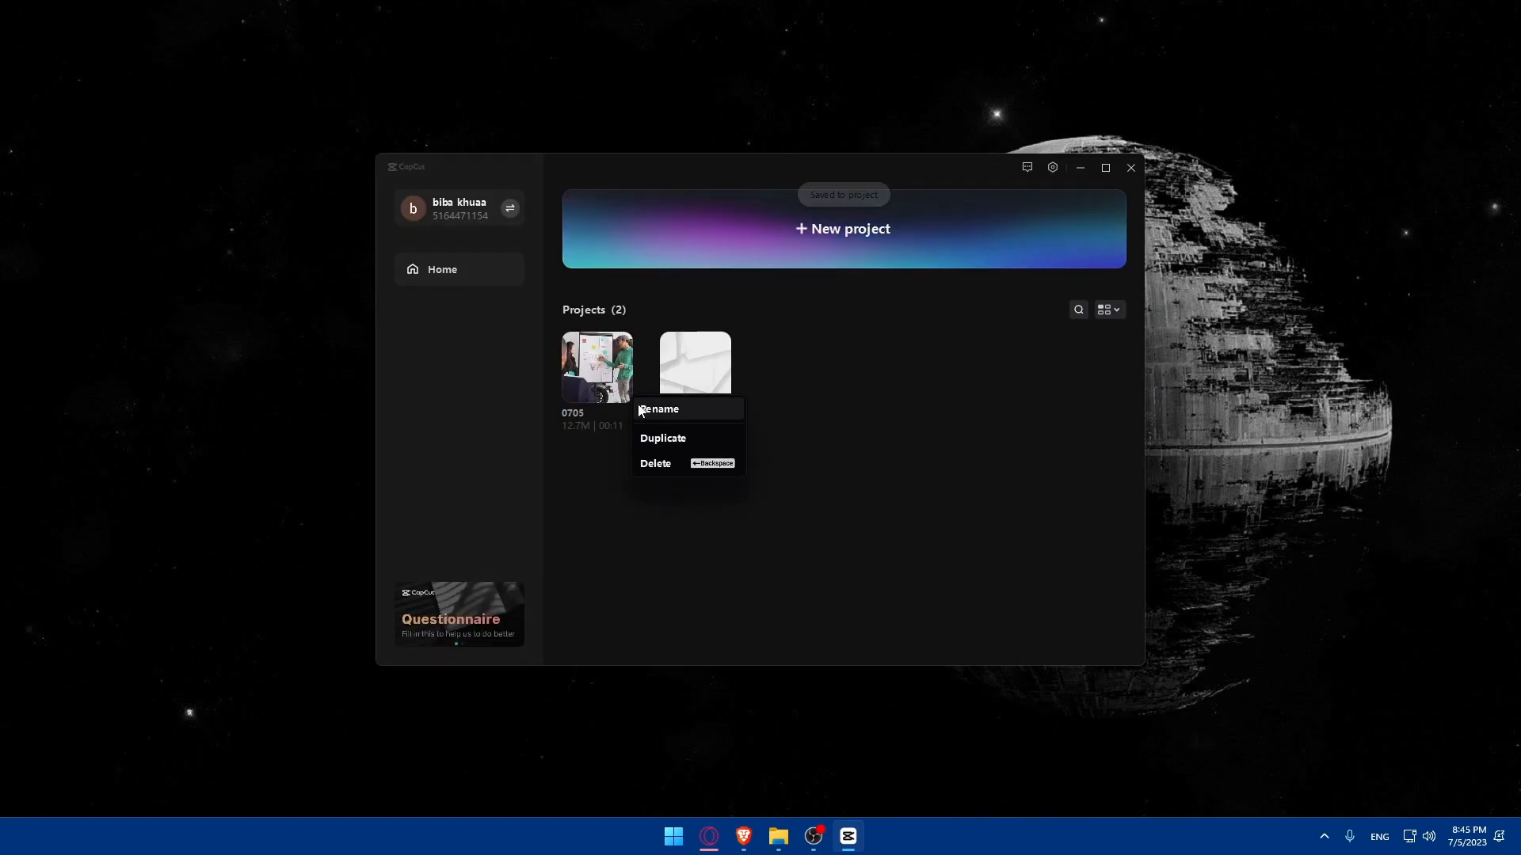
left_click(639, 410)
type("introfuction")
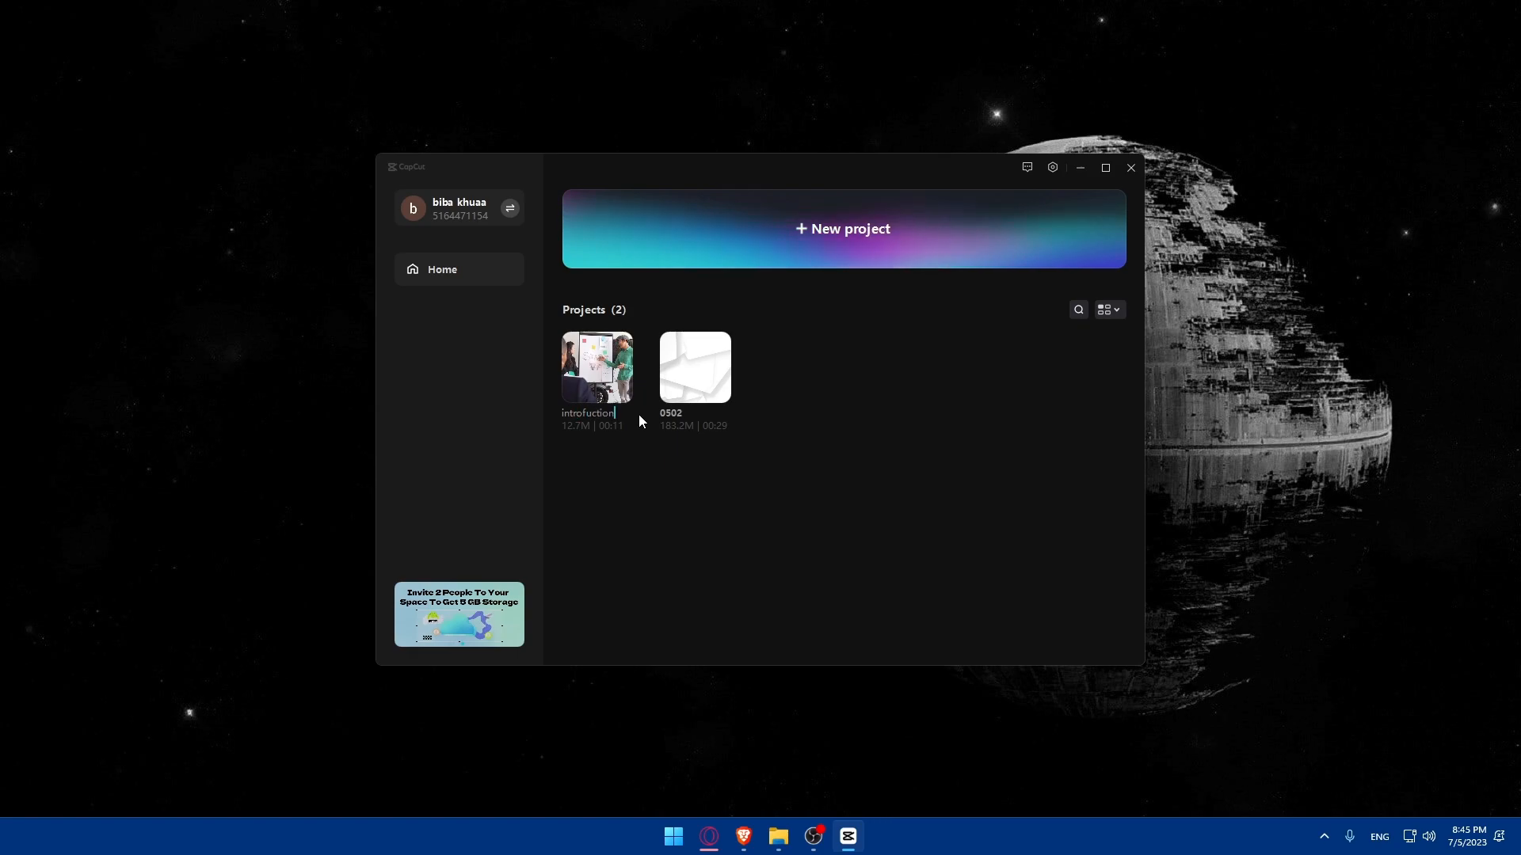
key("Return")
type("tion template")
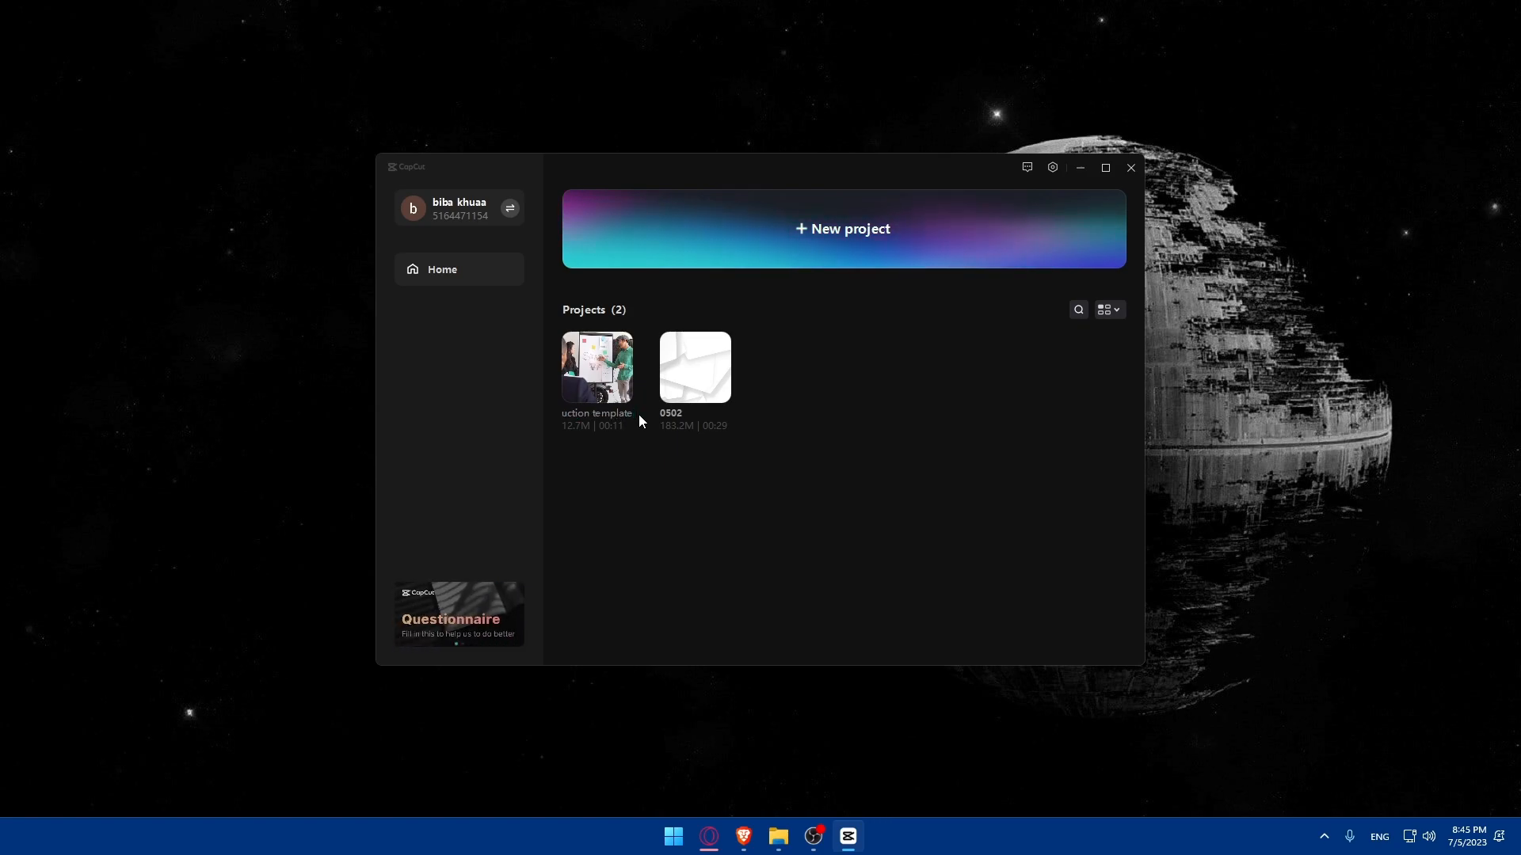
key("Return")
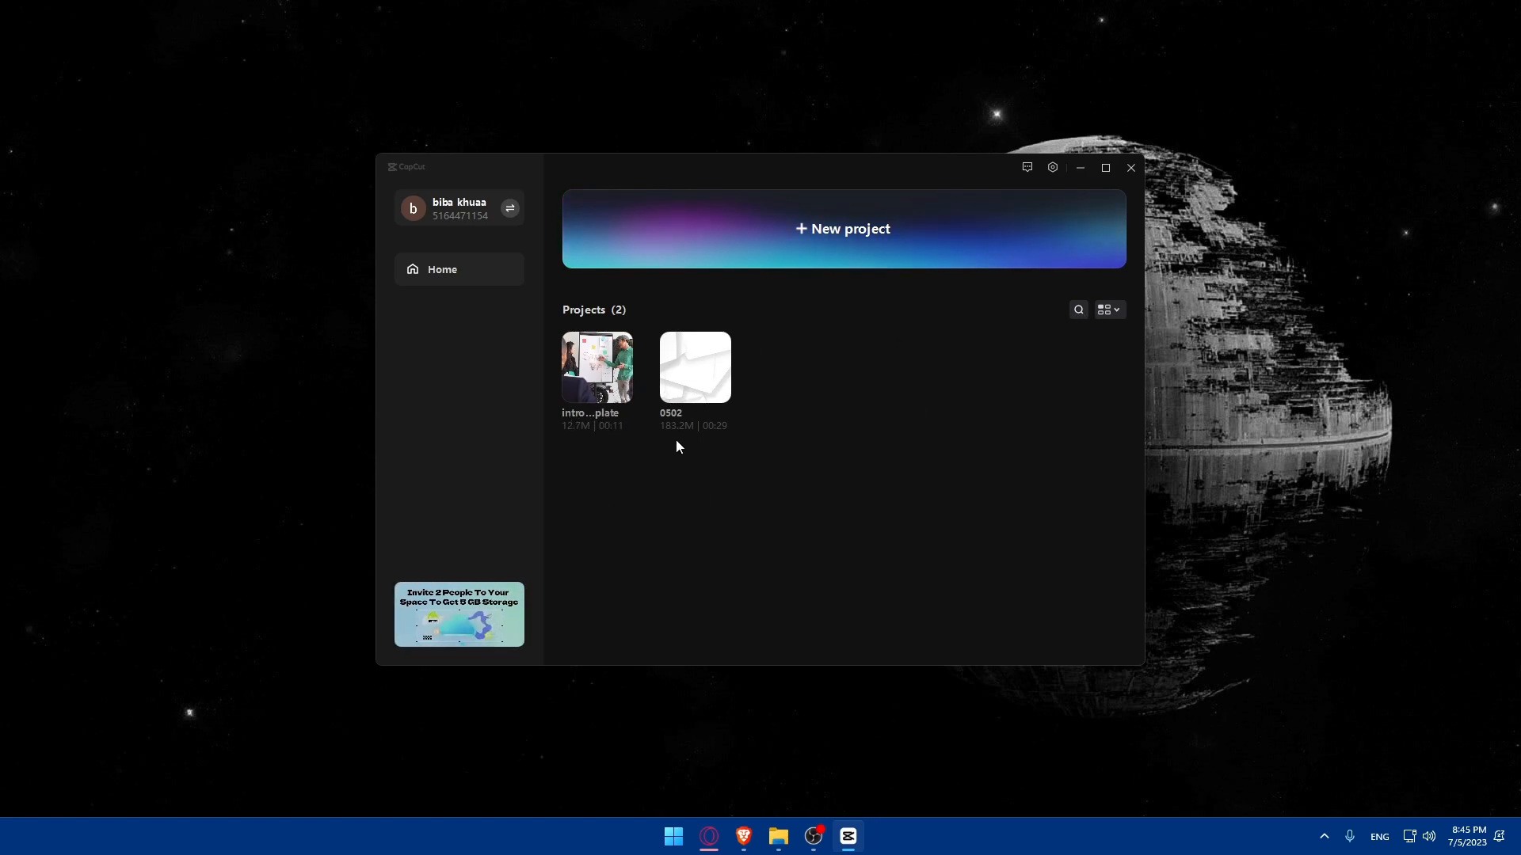
Step: Delete the renamed template project from the project list and confirm the deletion
left_click(623, 391)
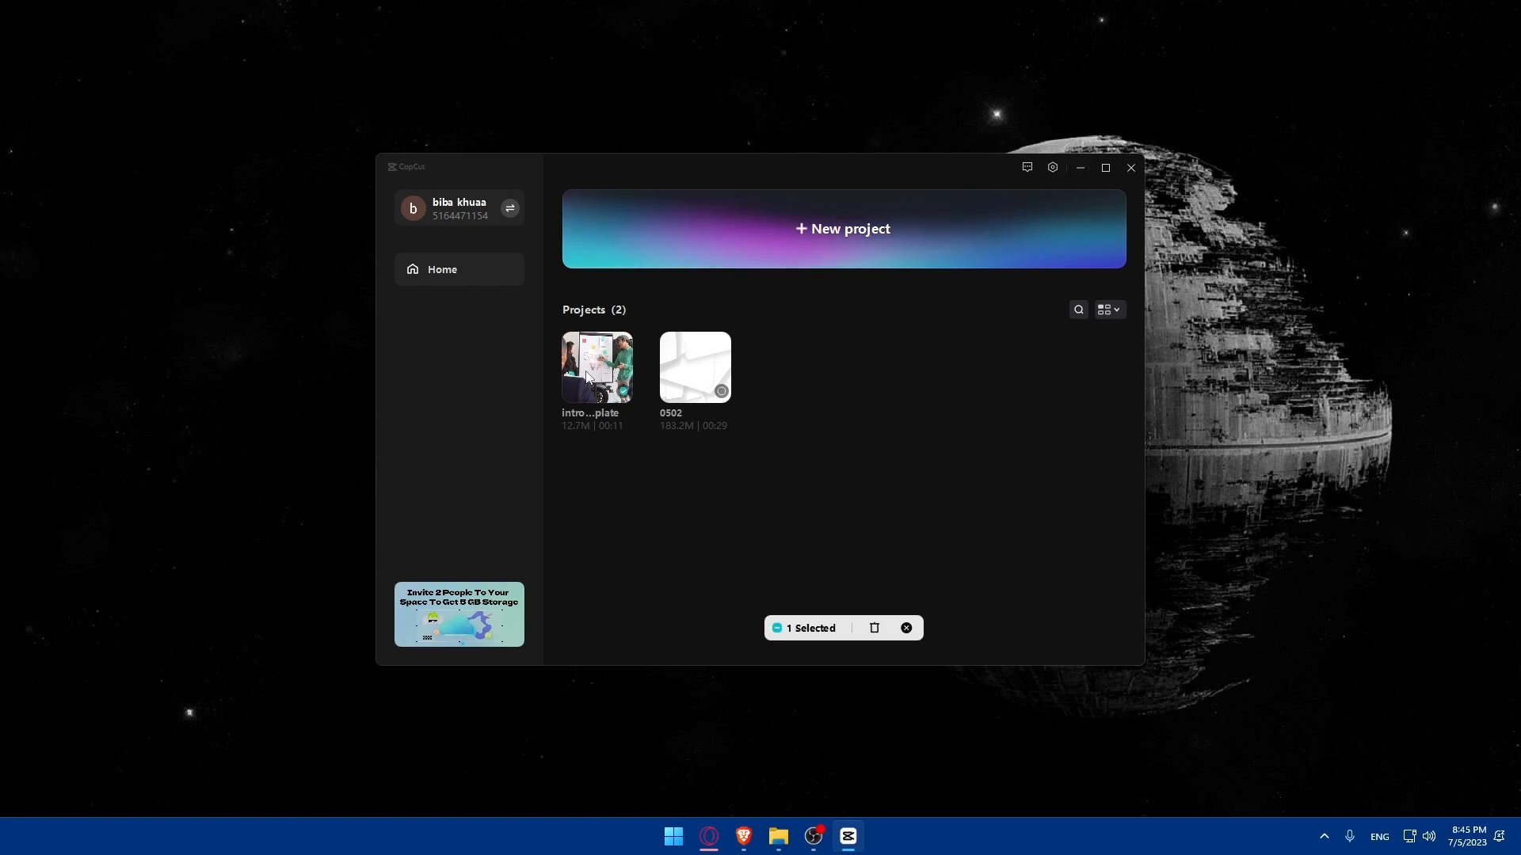
key("Delete")
left_click(719, 485)
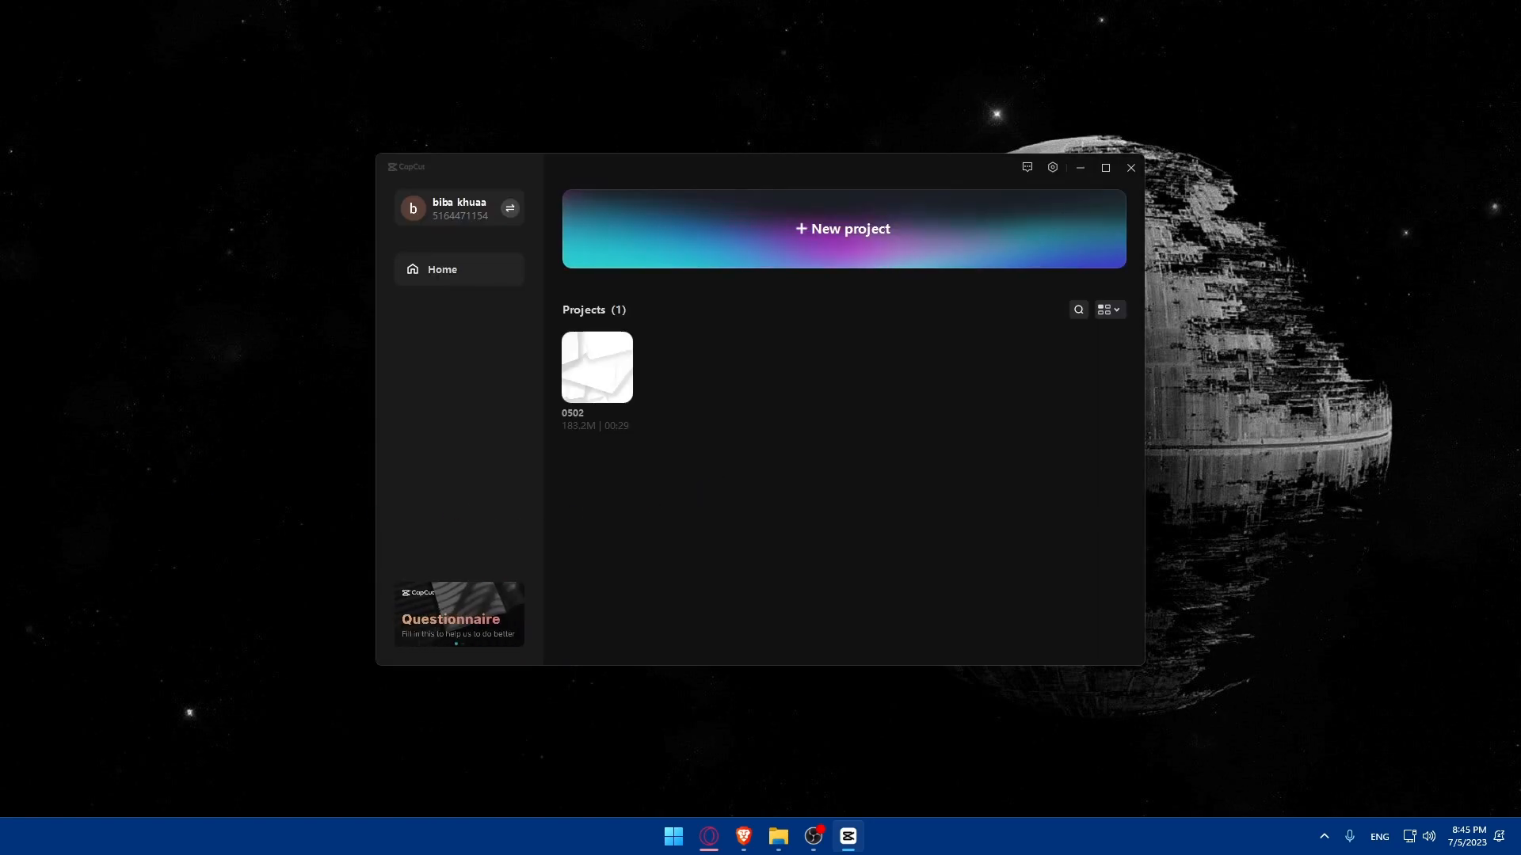